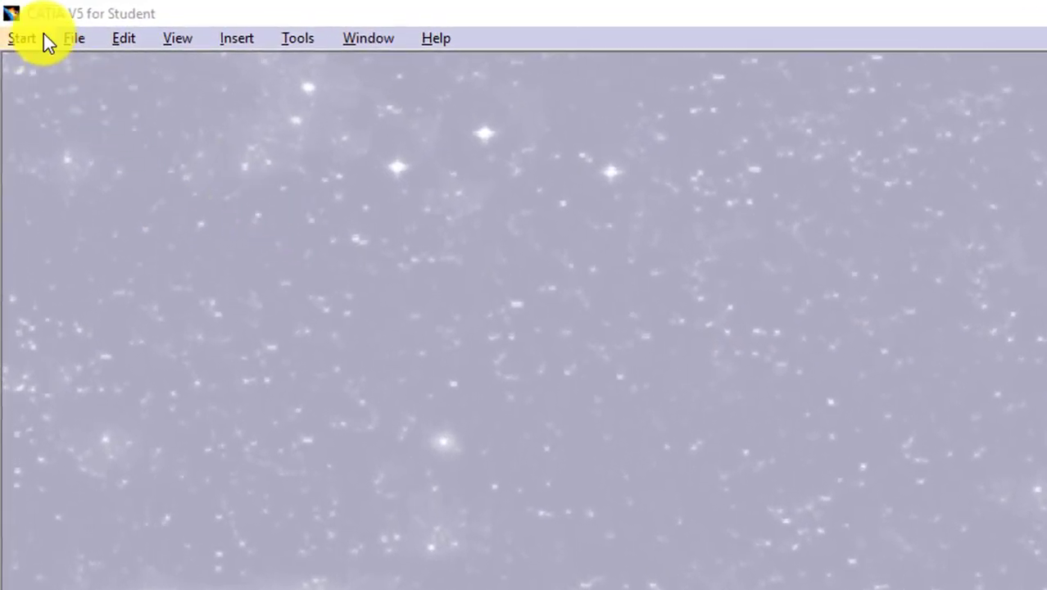
Step: Start a new product in the Assembly Design workbench
{"action": "left_click", "coordinate": [43, 34]}
{"action": "mouse_move", "coordinate": [246, 95]}
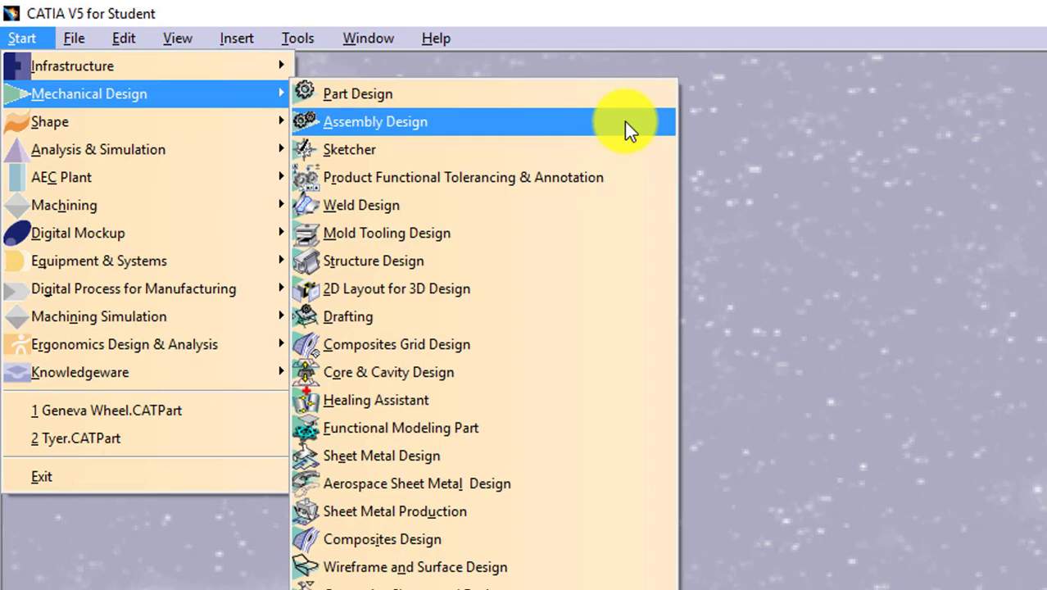
{"action": "left_click", "coordinate": [624, 121]}
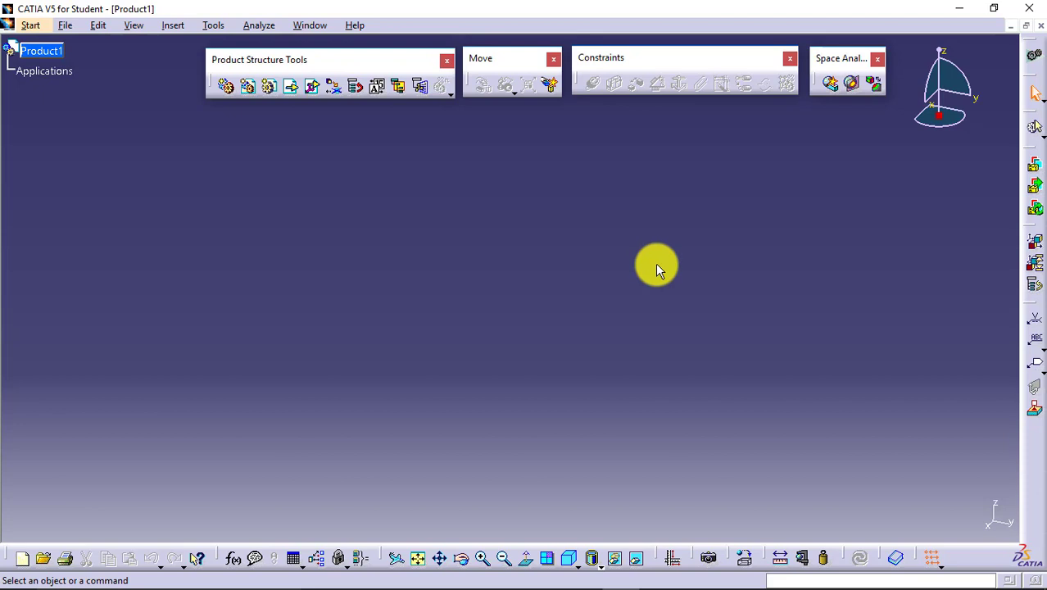
Step: Change the part number of the root product to Valve Assembly in its properties
{"action": "right_click", "coordinate": [55, 56]}
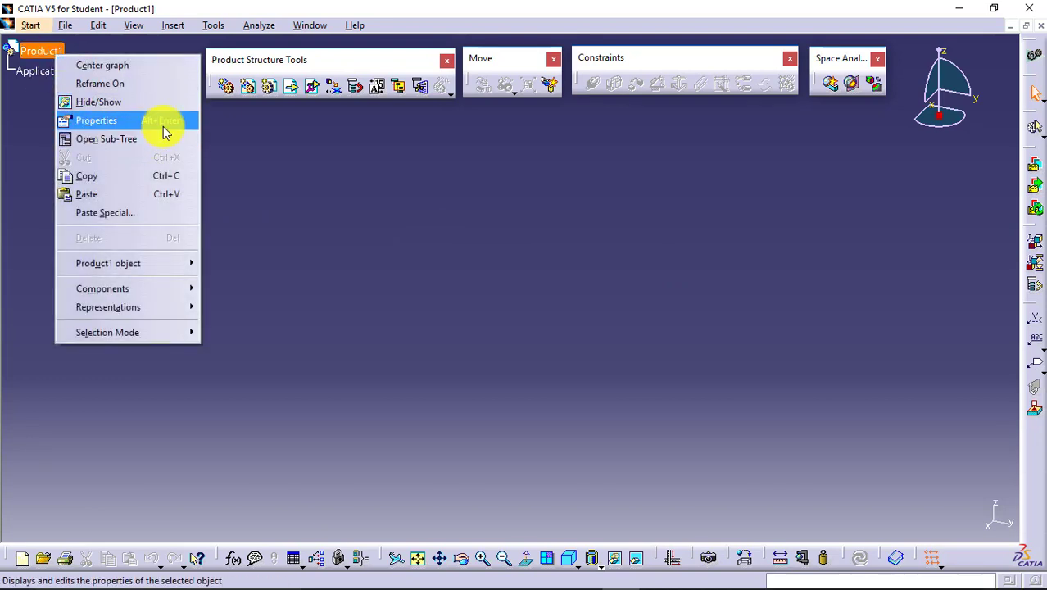
{"action": "left_click", "coordinate": [164, 126]}
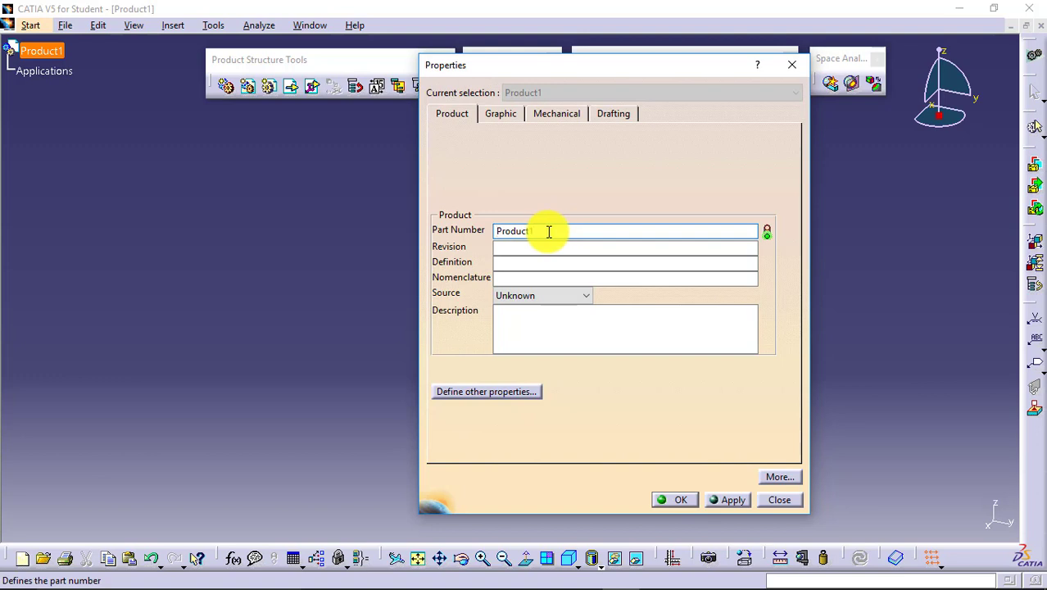
{"action": "left_click_drag", "start_coordinate": [548, 231], "coordinate": [467, 228]}
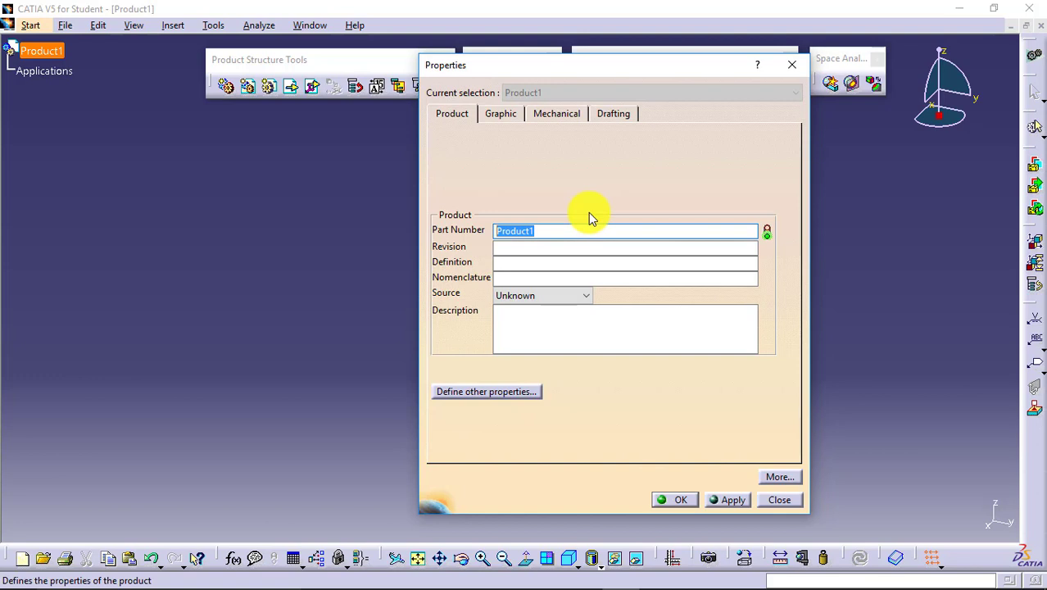
{"action": "type", "text": "Valve Assembl"}
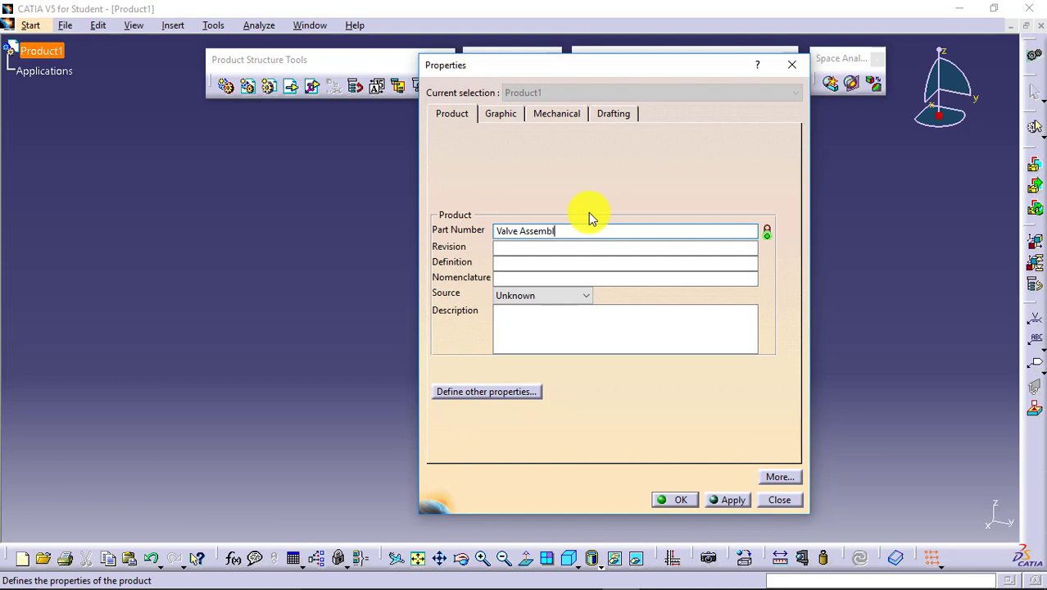
{"action": "type", "text": "y"}
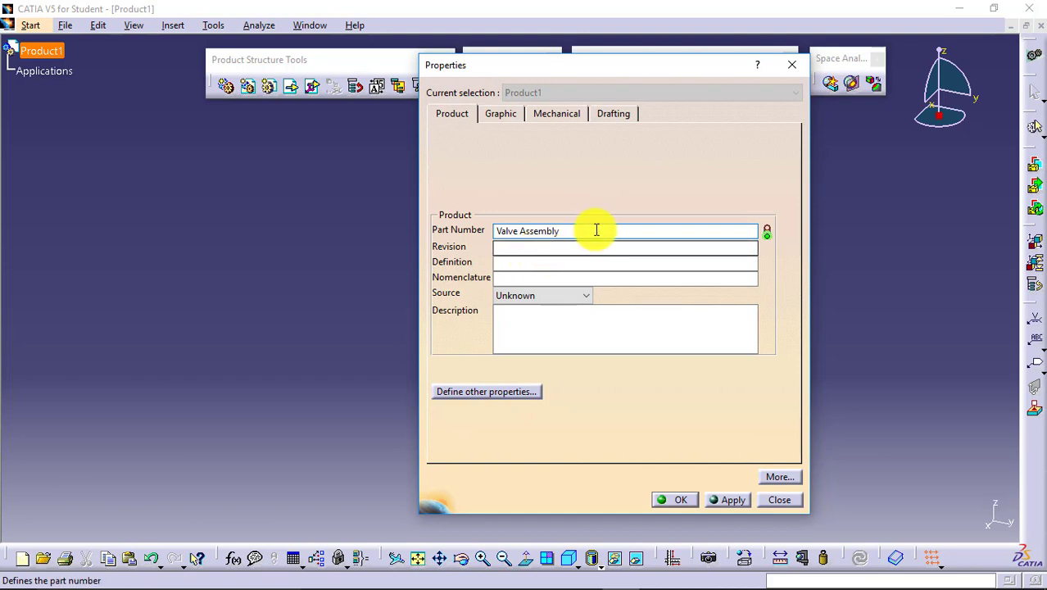
{"action": "left_click", "coordinate": [675, 500]}
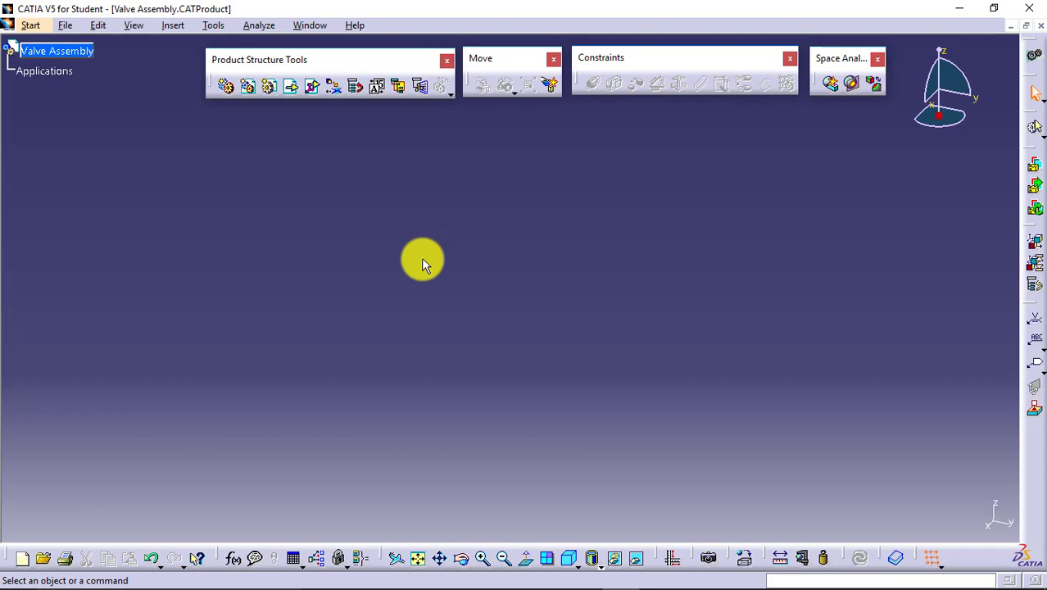
Step: Start adding an existing component to Valve Assembly and preview the part files from Cap to Valve_Shaft
{"action": "left_click", "coordinate": [292, 89]}
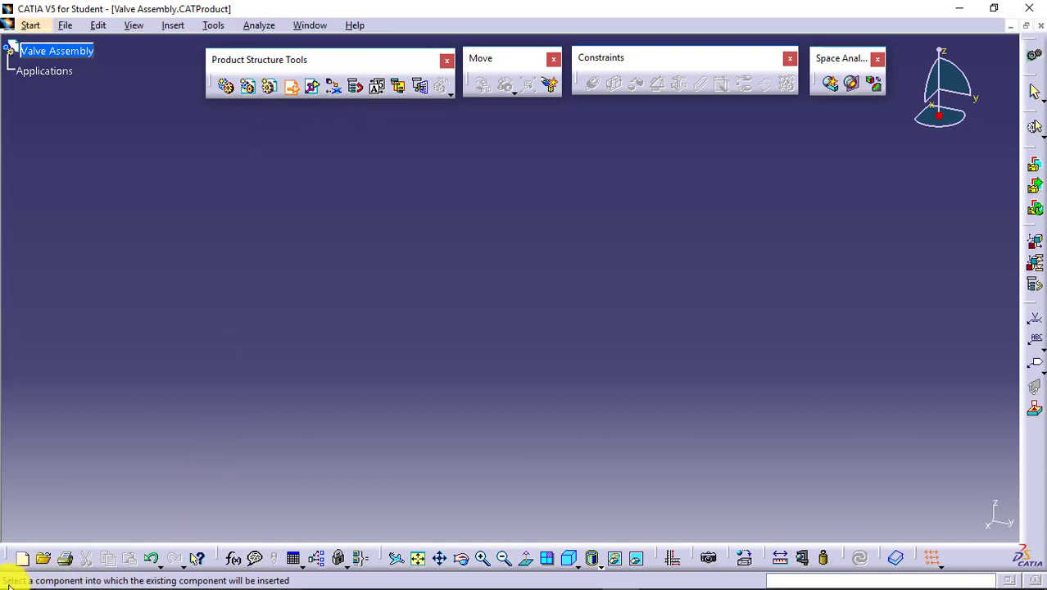
{"action": "mouse_move", "coordinate": [155, 583]}
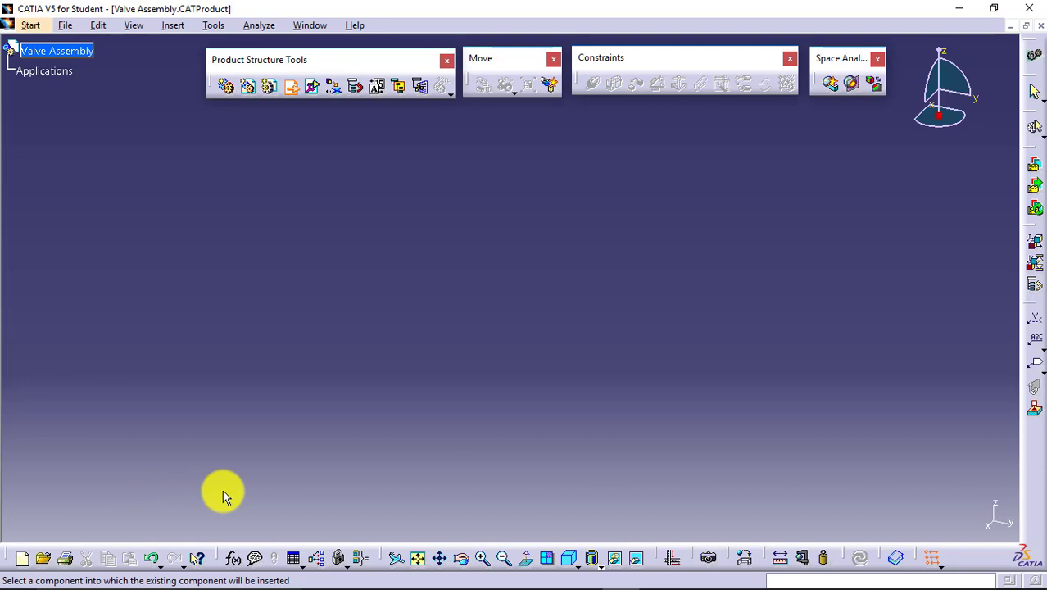
{"action": "left_click", "coordinate": [75, 52]}
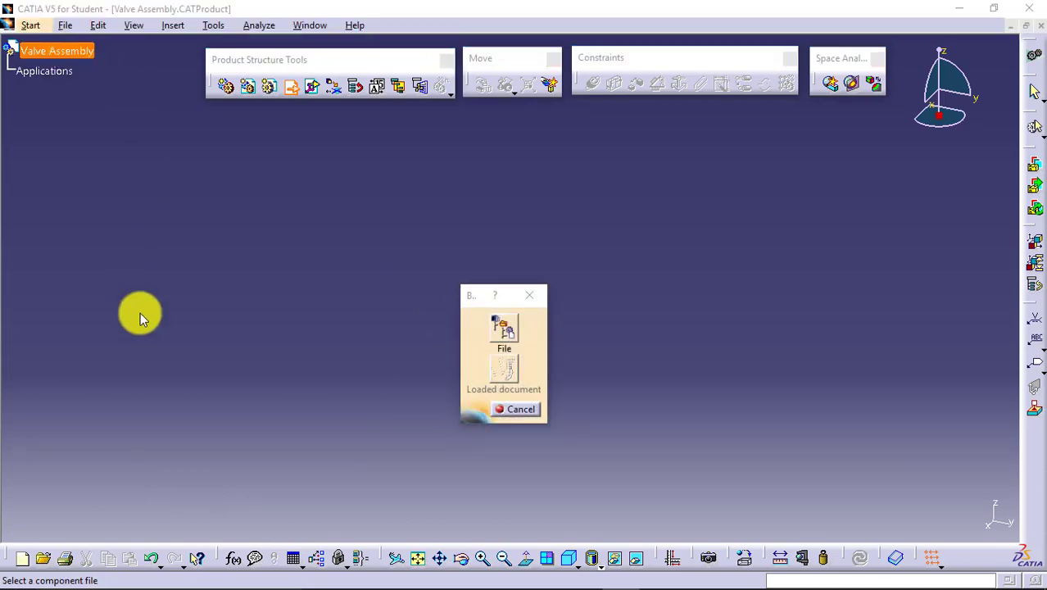
{"action": "left_click_drag", "start_coordinate": [447, 117], "coordinate": [377, 118]}
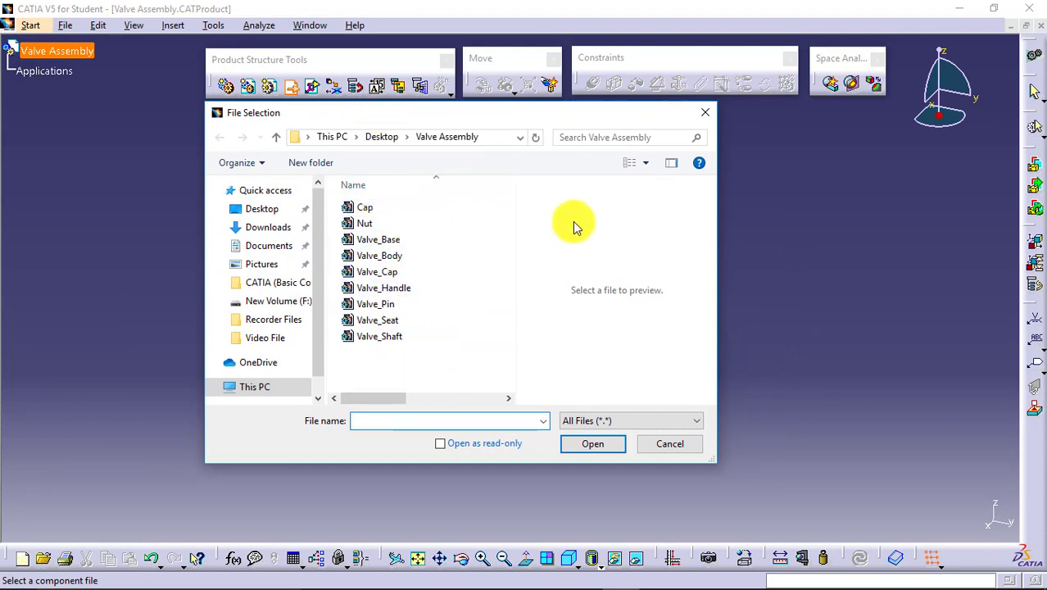
{"action": "left_click", "coordinate": [370, 208]}
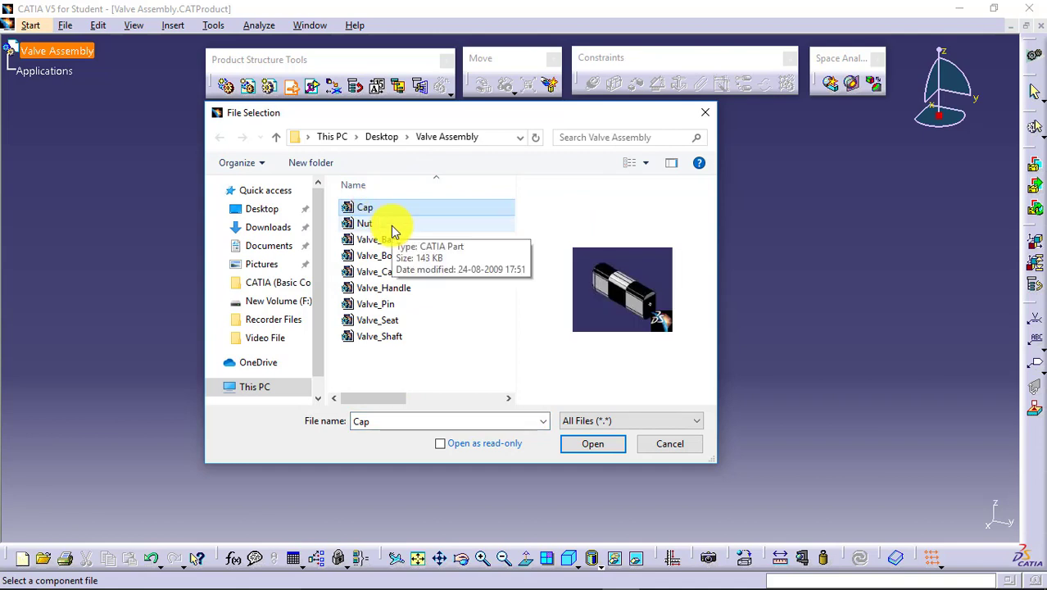
{"action": "left_click", "coordinate": [391, 225]}
{"action": "left_click", "coordinate": [398, 241]}
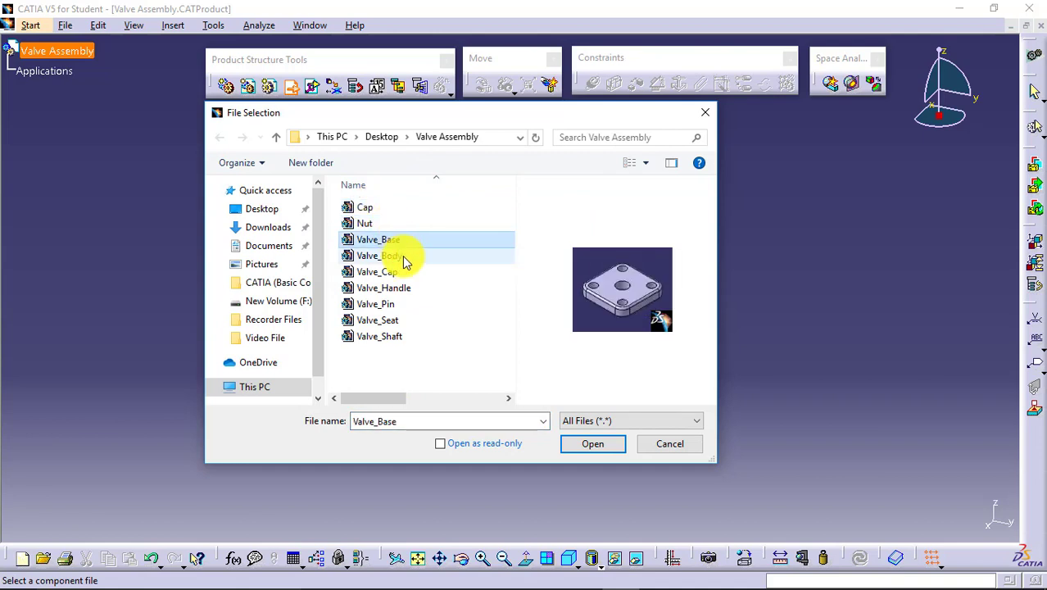
{"action": "left_click", "coordinate": [403, 257]}
{"action": "left_click", "coordinate": [404, 274]}
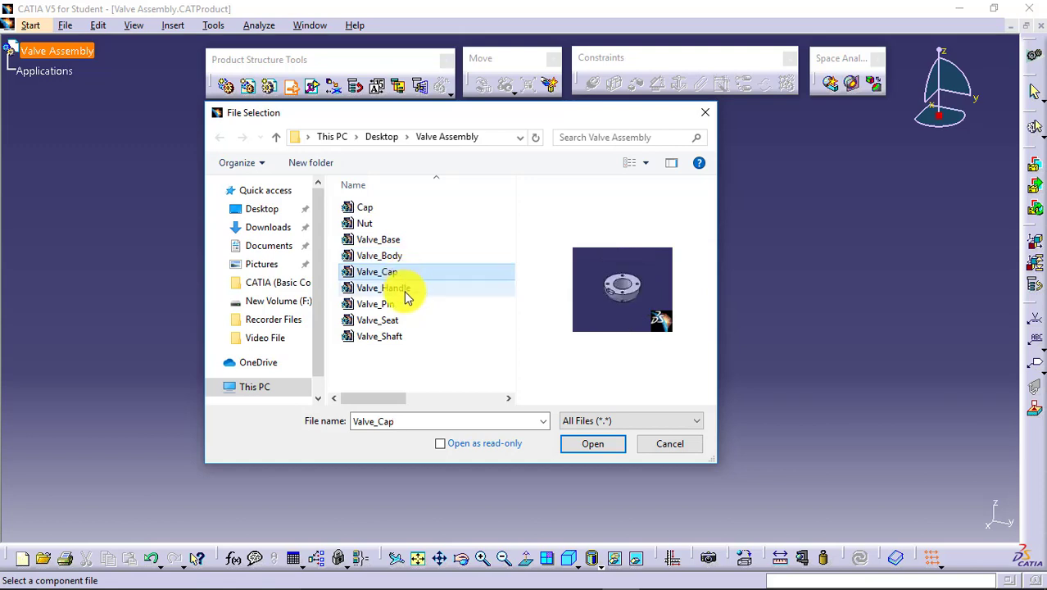
{"action": "left_click", "coordinate": [403, 290]}
{"action": "left_click", "coordinate": [406, 306]}
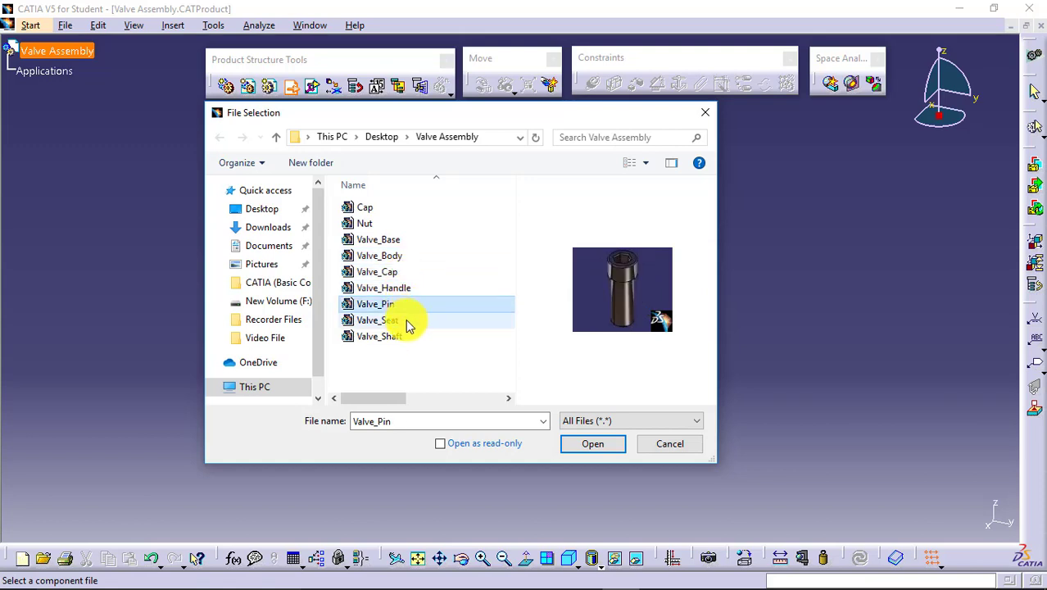
{"action": "left_click", "coordinate": [406, 320]}
{"action": "left_click", "coordinate": [406, 336]}
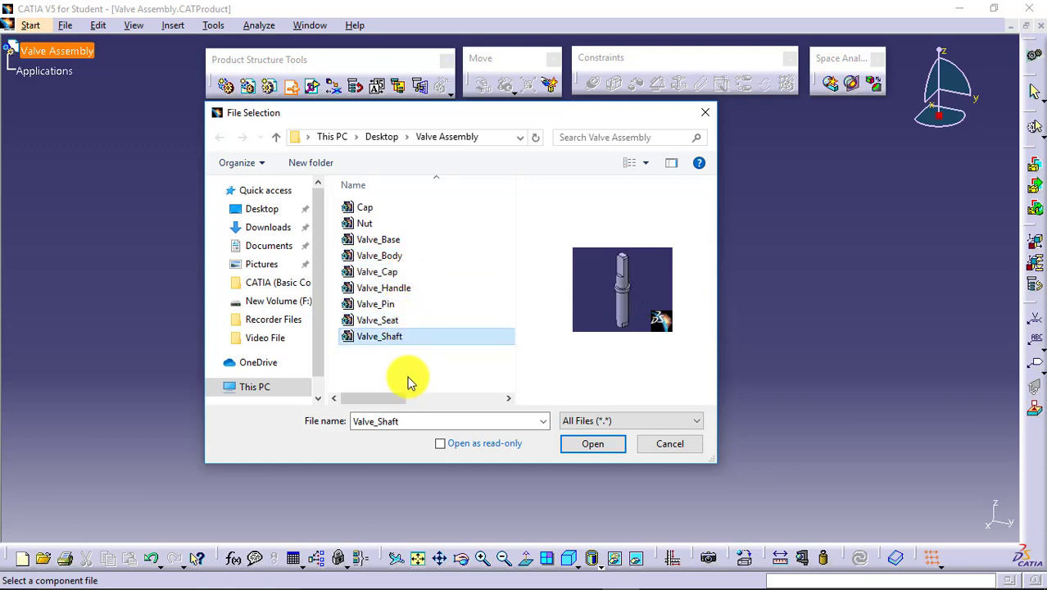
Step: Insert the existing part Valve_Body into the Valve Assembly product
{"action": "left_click", "coordinate": [438, 276]}
{"action": "left_click", "coordinate": [438, 257]}
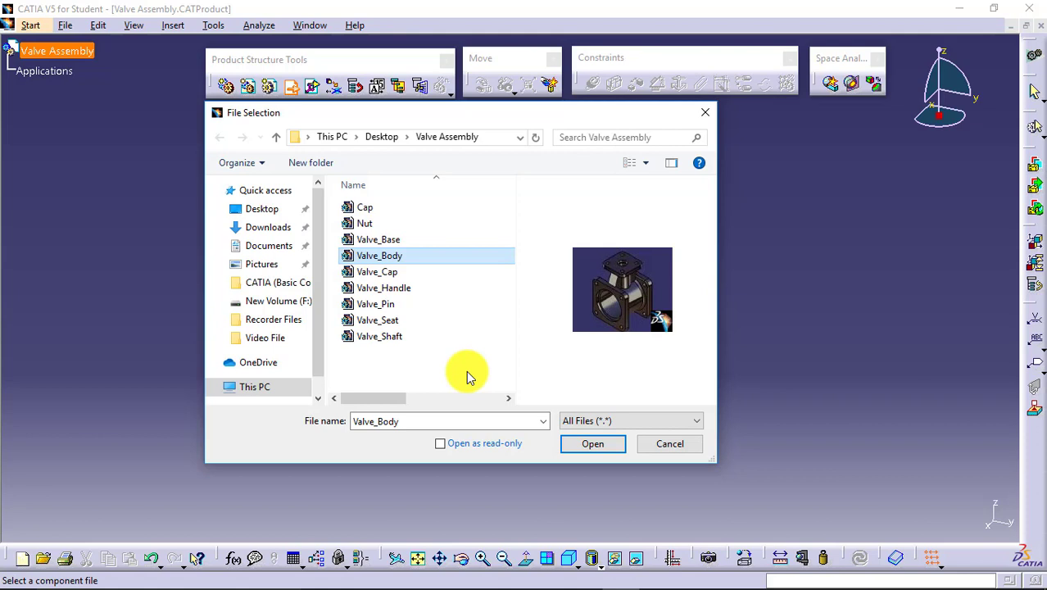
{"action": "left_click", "coordinate": [597, 444]}
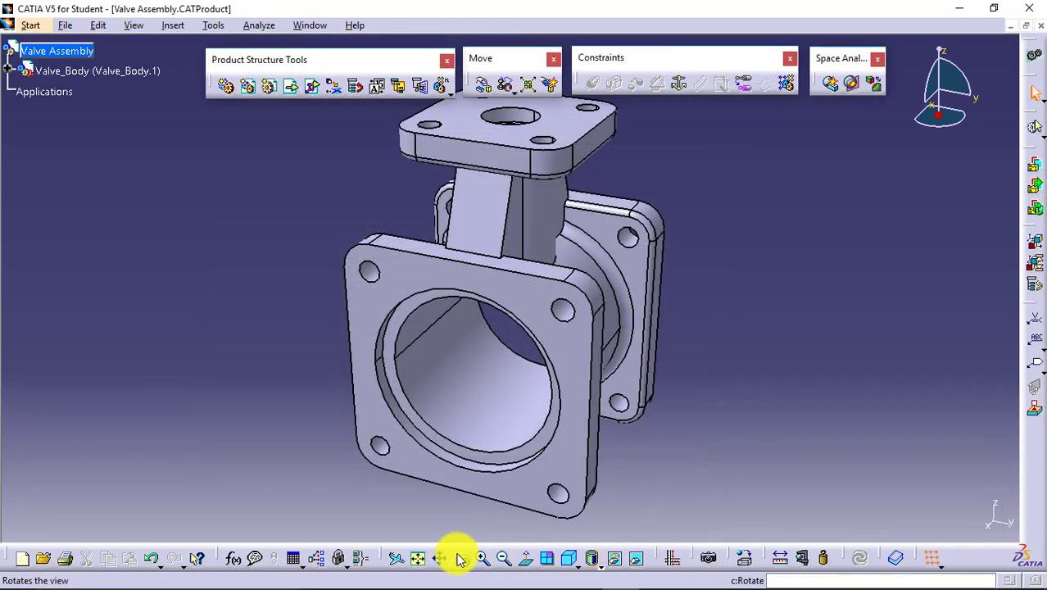
Step: Switch the view projection of the valve body from Perspective to Parallel
{"action": "left_click", "coordinate": [503, 558]}
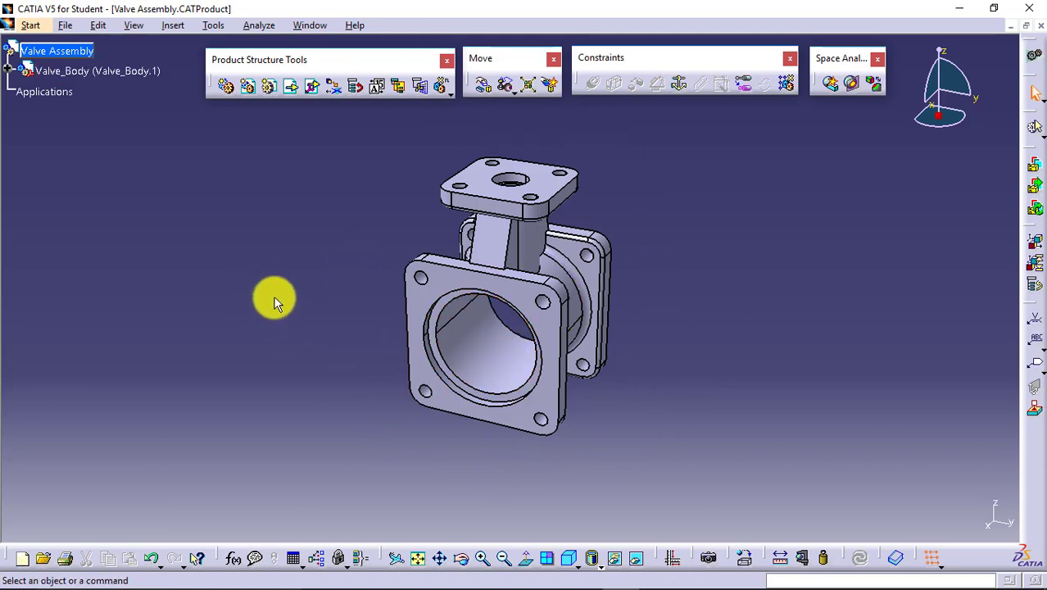
{"action": "left_click", "coordinate": [137, 27]}
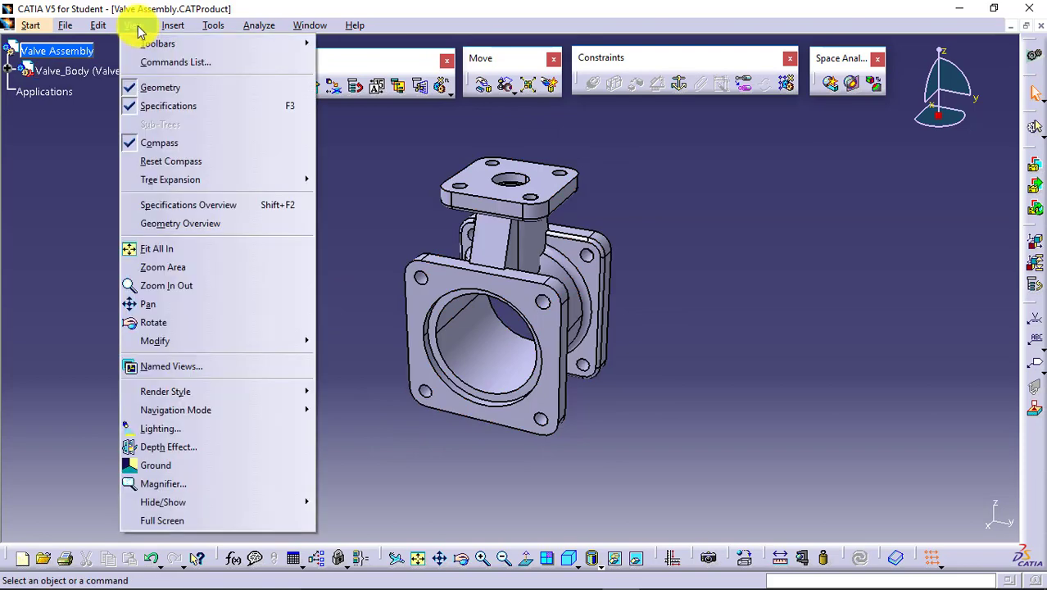
{"action": "mouse_move", "coordinate": [274, 390]}
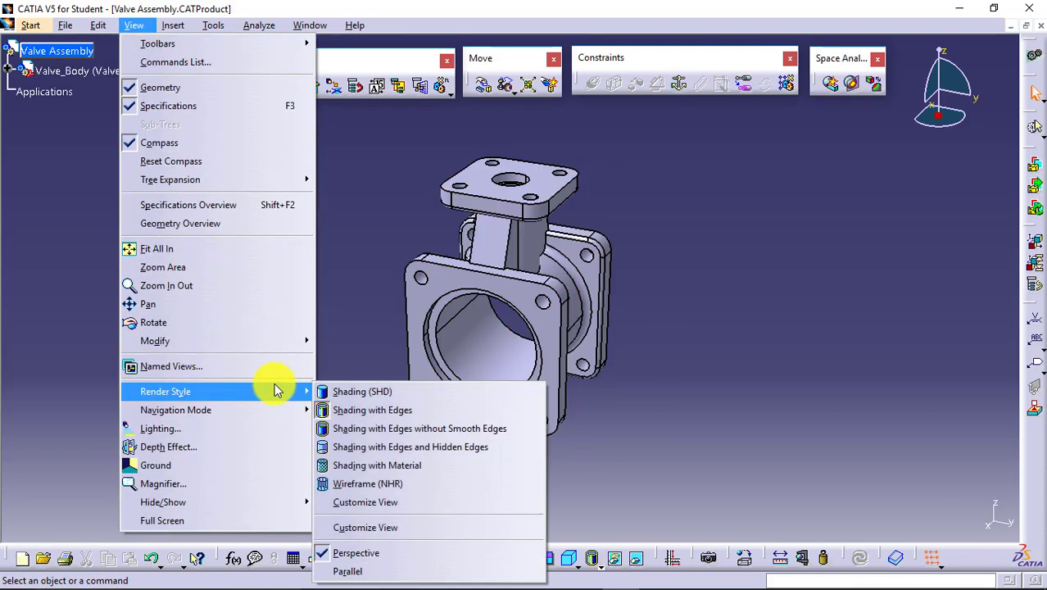
{"action": "left_click", "coordinate": [378, 572]}
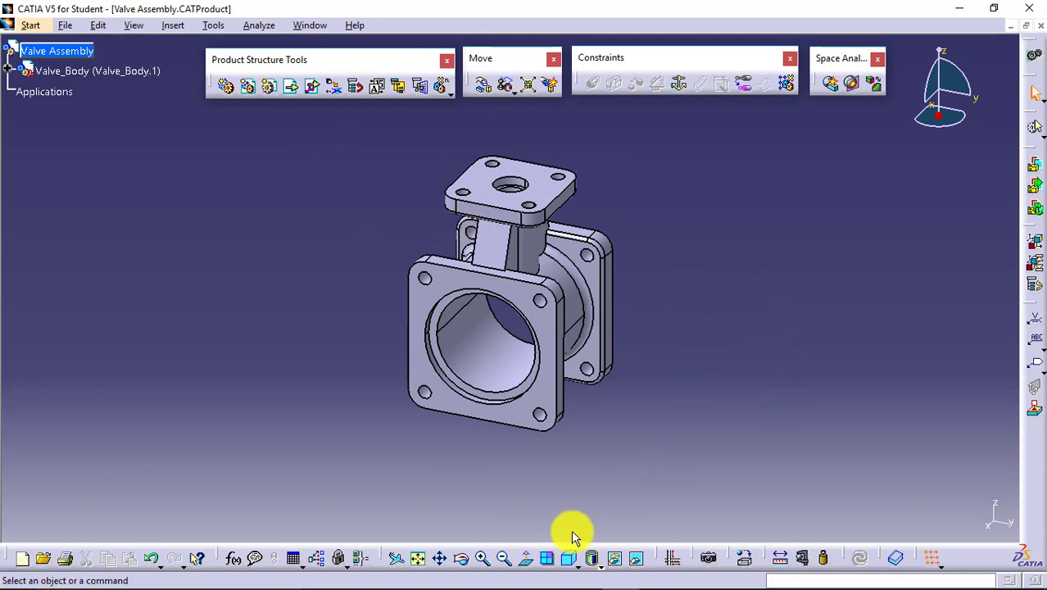
{"action": "left_click", "coordinate": [458, 561]}
{"action": "left_click_drag", "start_coordinate": [619, 393], "coordinate": [626, 358]}
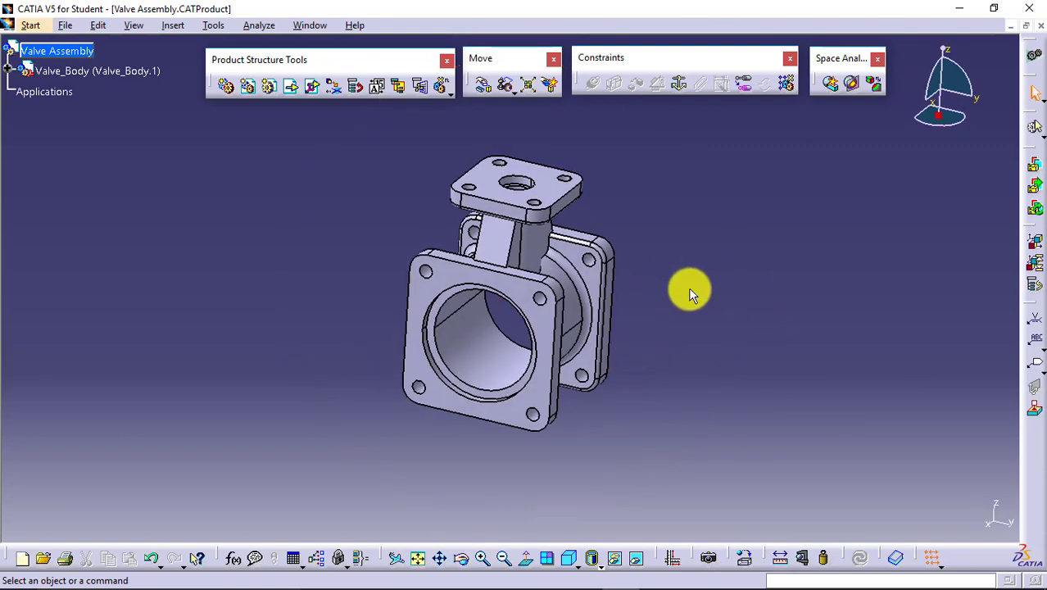
Step: Expand Valve_Body in the specification tree, examine the features under its PartBody, and collapse the branches again
{"action": "left_click", "coordinate": [10, 72]}
{"action": "left_click", "coordinate": [23, 92]}
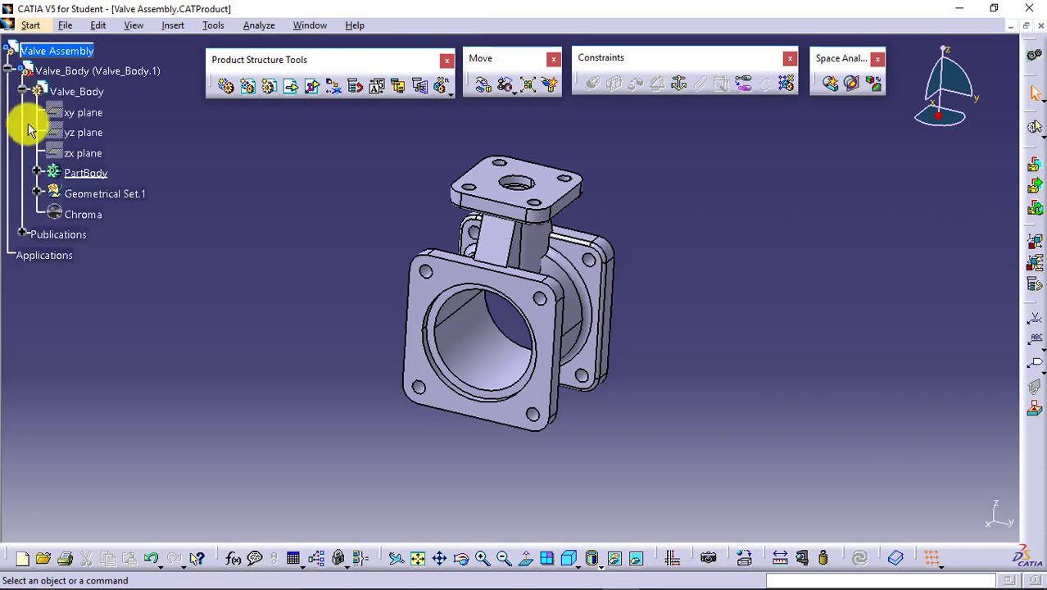
{"action": "left_click", "coordinate": [33, 172]}
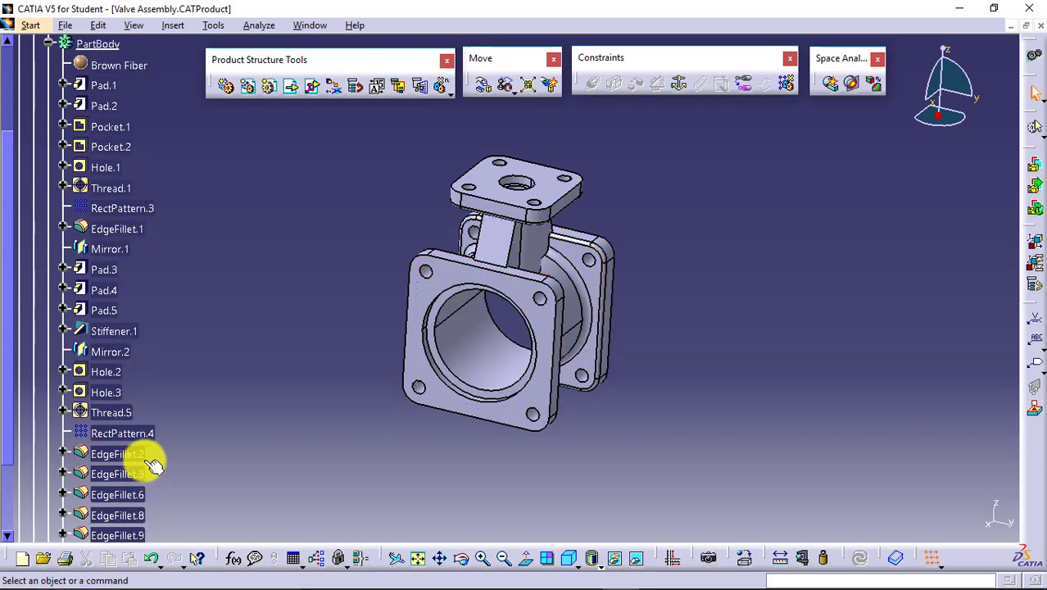
{"action": "scroll", "coordinate": [146, 429], "scroll_direction": "down", "scroll_amount": 5}
{"action": "scroll", "coordinate": [145, 433], "scroll_direction": "up", "scroll_amount": 7}
{"action": "scroll", "coordinate": [145, 435], "scroll_direction": "up", "scroll_amount": 2}
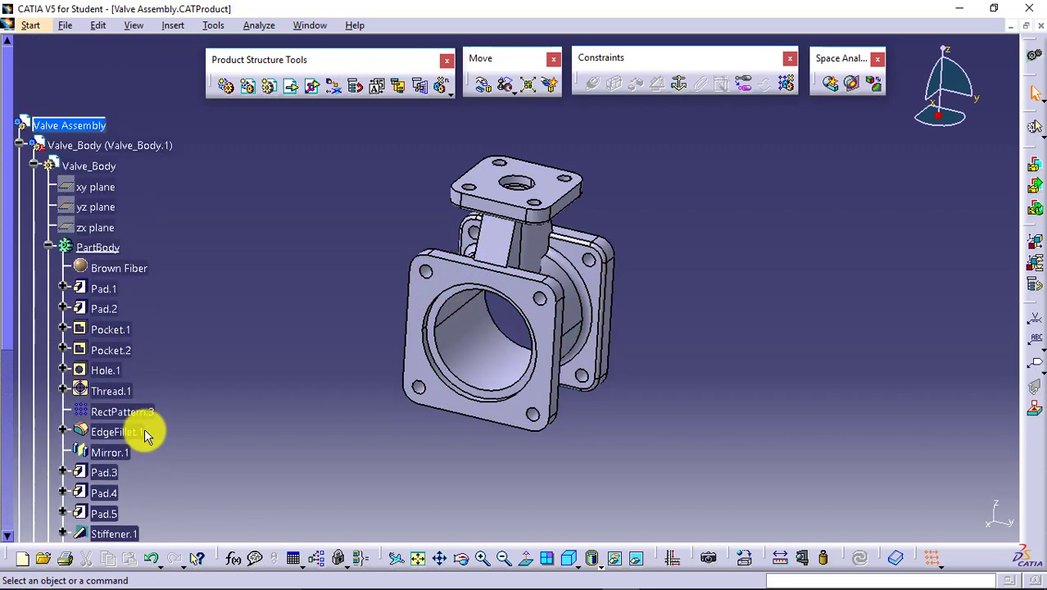
{"action": "left_click", "coordinate": [49, 298]}
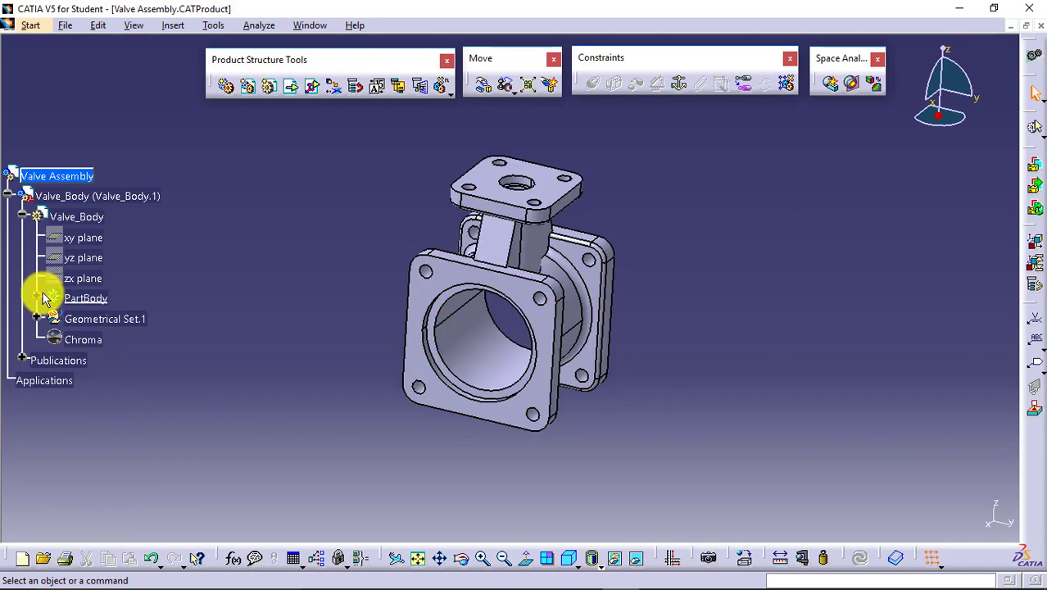
{"action": "left_click", "coordinate": [23, 216]}
{"action": "left_click", "coordinate": [8, 196]}
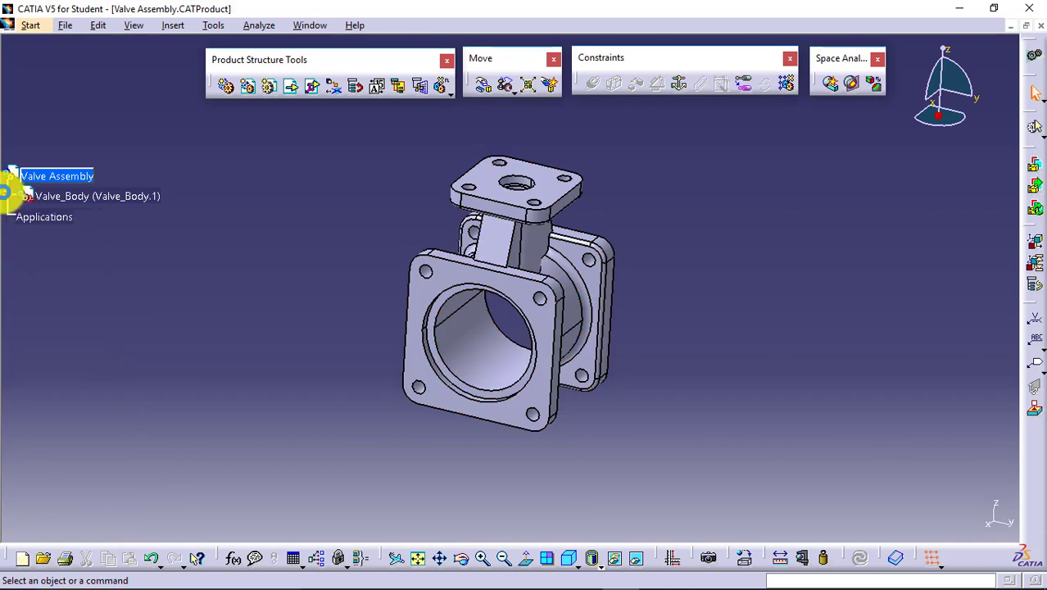
{"action": "scroll", "coordinate": [152, 238], "scroll_direction": "down", "scroll_amount": 2}
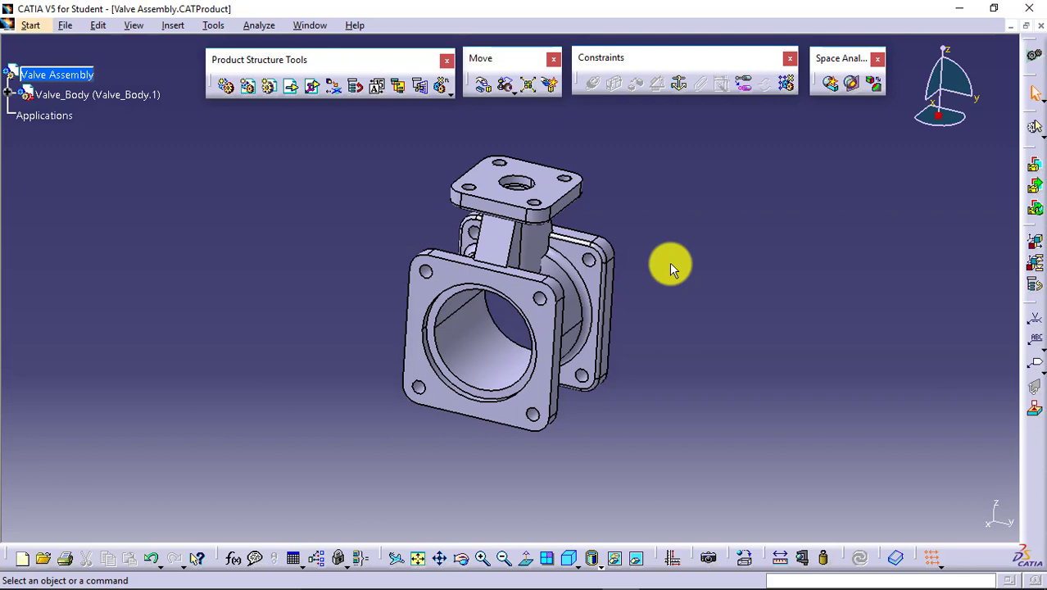
Step: Apply a Fix constraint to the valve body and check it under the tree's Constraints node
{"action": "left_click", "coordinate": [681, 86]}
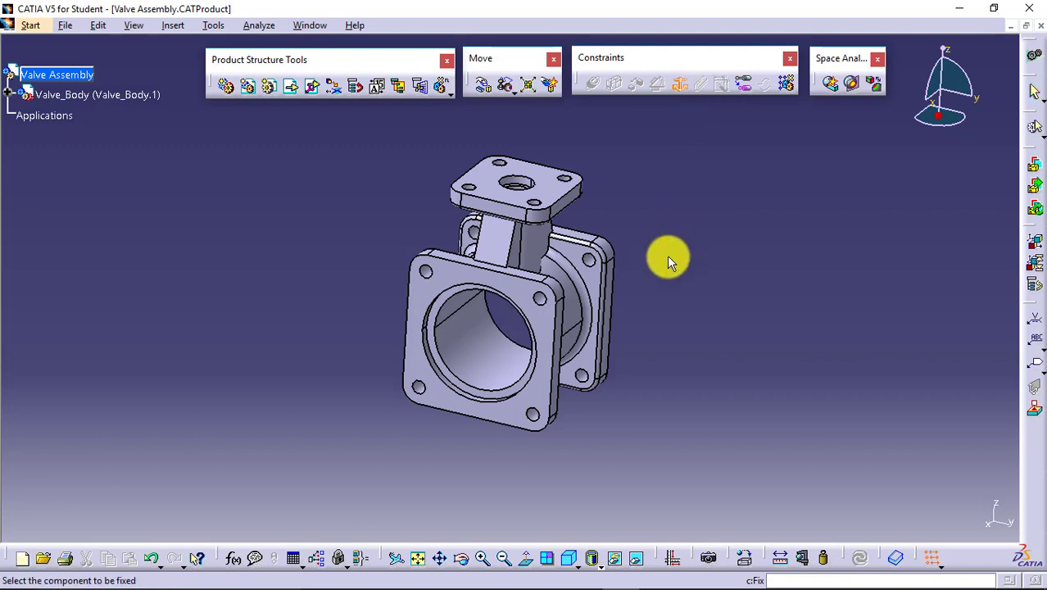
{"action": "left_click", "coordinate": [555, 288]}
{"action": "left_click", "coordinate": [844, 354]}
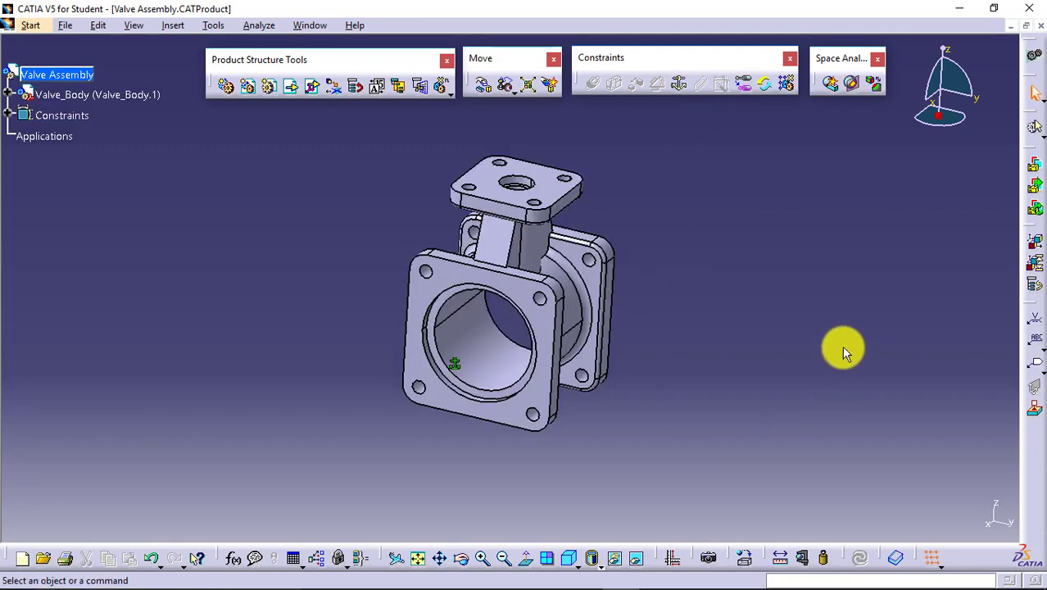
{"action": "left_click", "coordinate": [8, 115]}
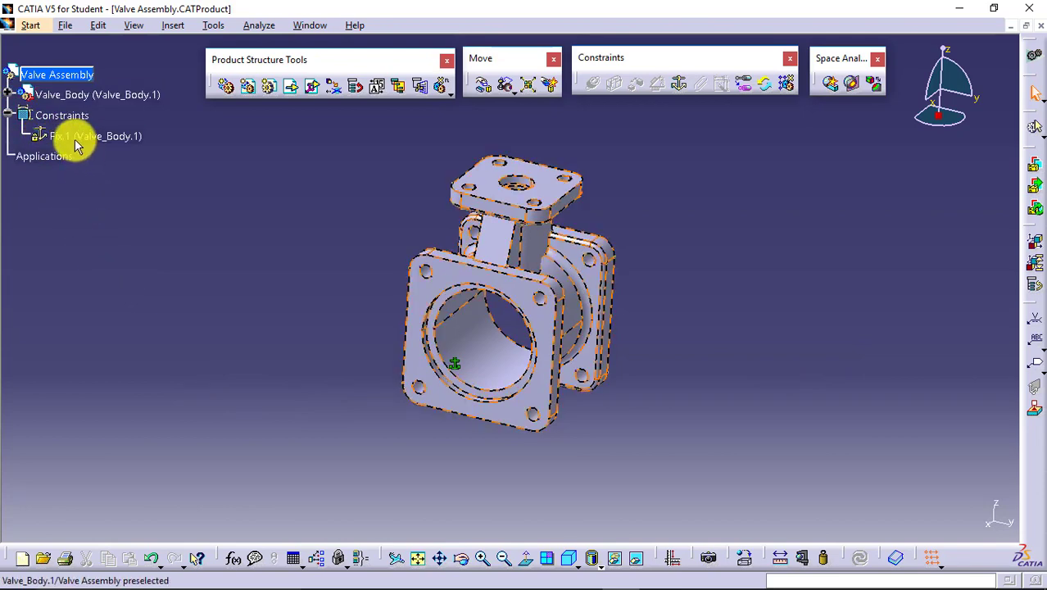
{"action": "left_click", "coordinate": [8, 115]}
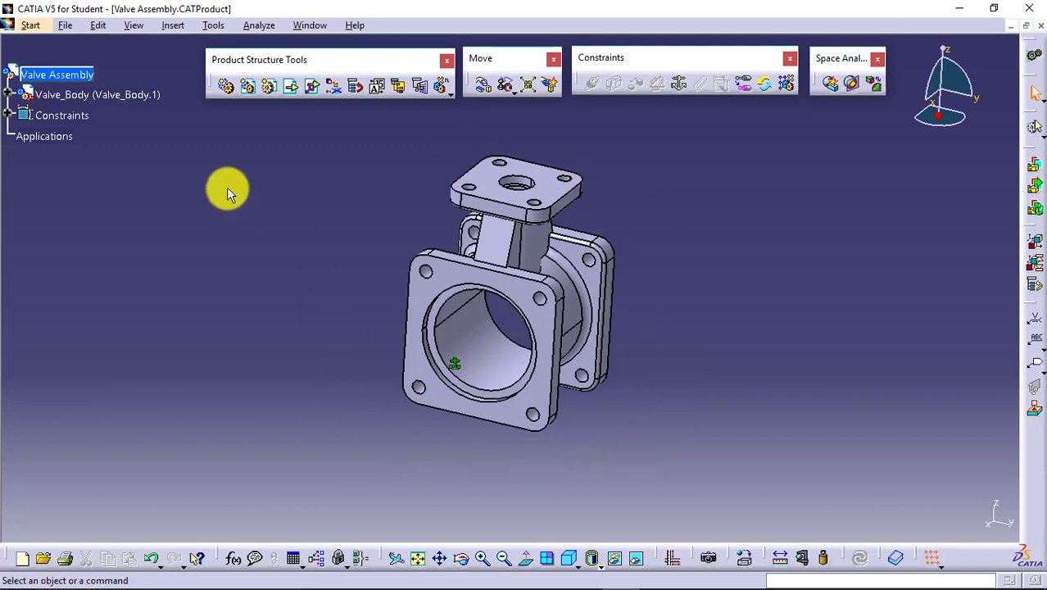
Step: Try to run the degrees of freedom analysis on the top-level Valve Assembly product
{"action": "left_click", "coordinate": [173, 31]}
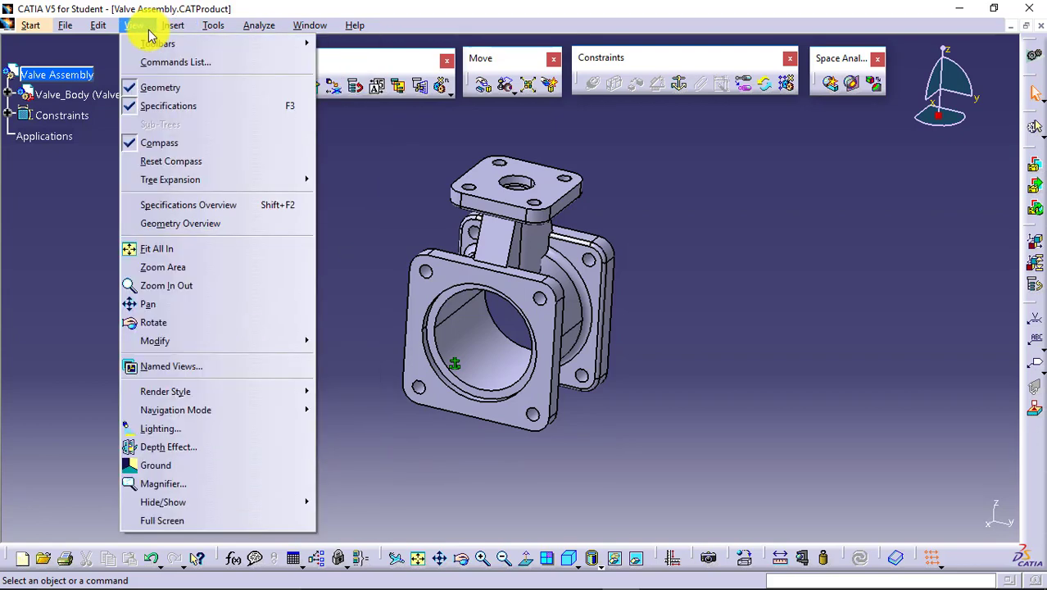
{"action": "mouse_move", "coordinate": [225, 23]}
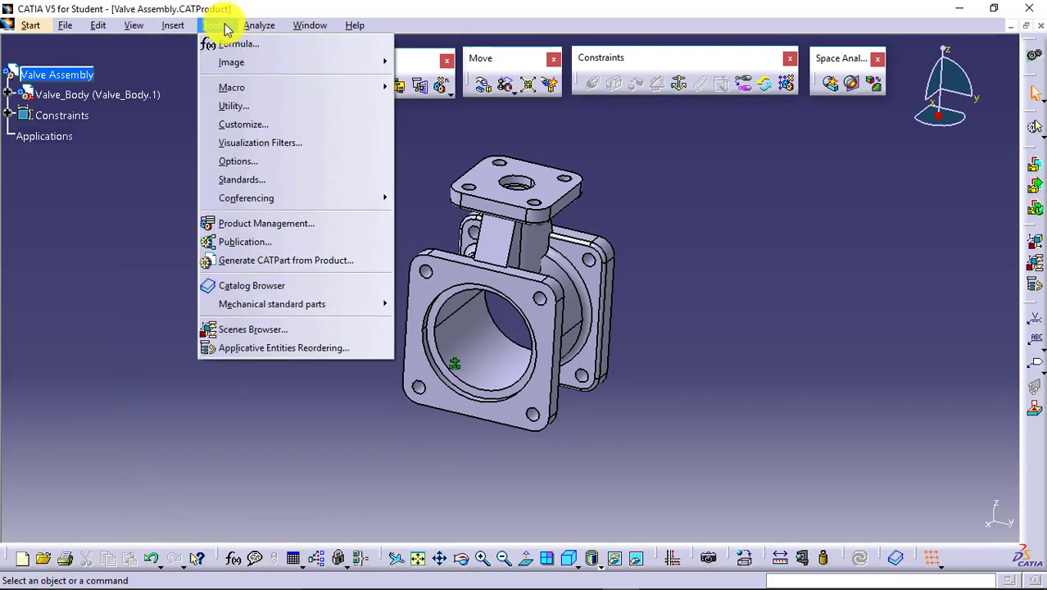
{"action": "mouse_move", "coordinate": [267, 32]}
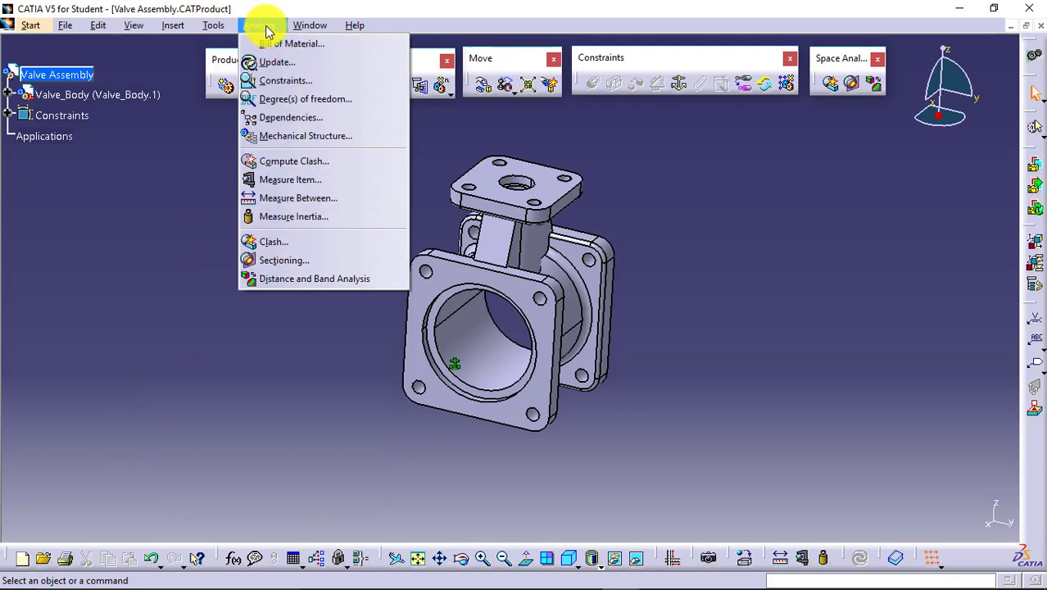
{"action": "left_click", "coordinate": [328, 98]}
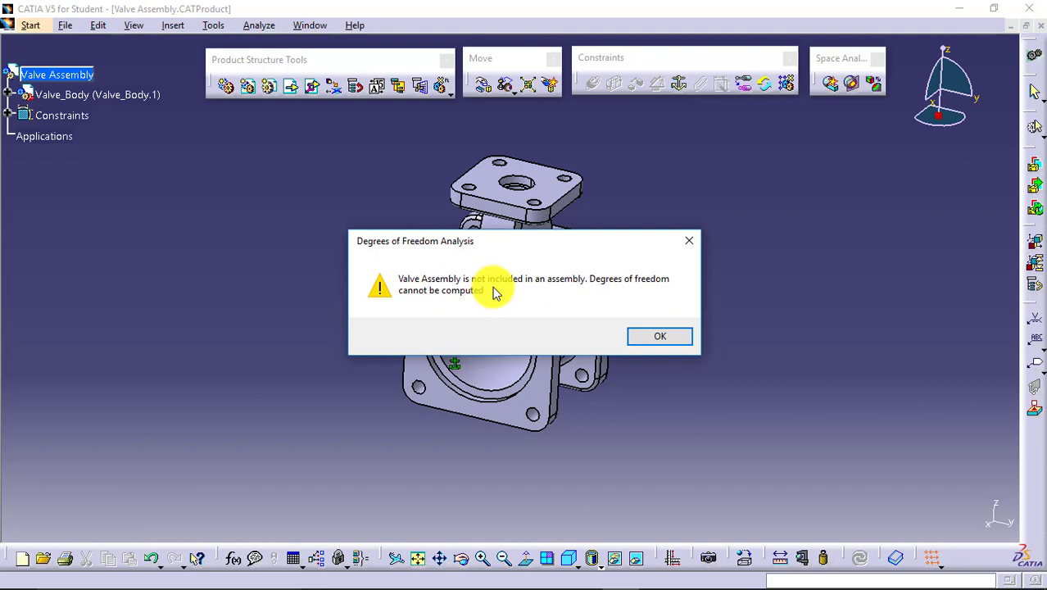
{"action": "left_click", "coordinate": [660, 338]}
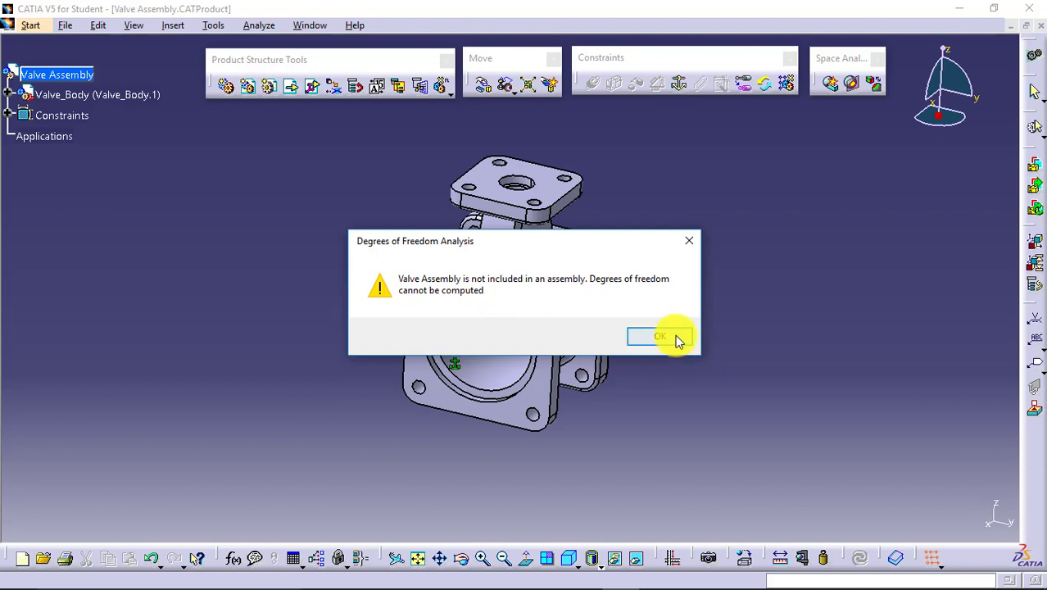
Step: Select Valve_Body in the specification tree, analyze its degrees of freedom, and clear the selection
{"action": "left_click", "coordinate": [72, 76]}
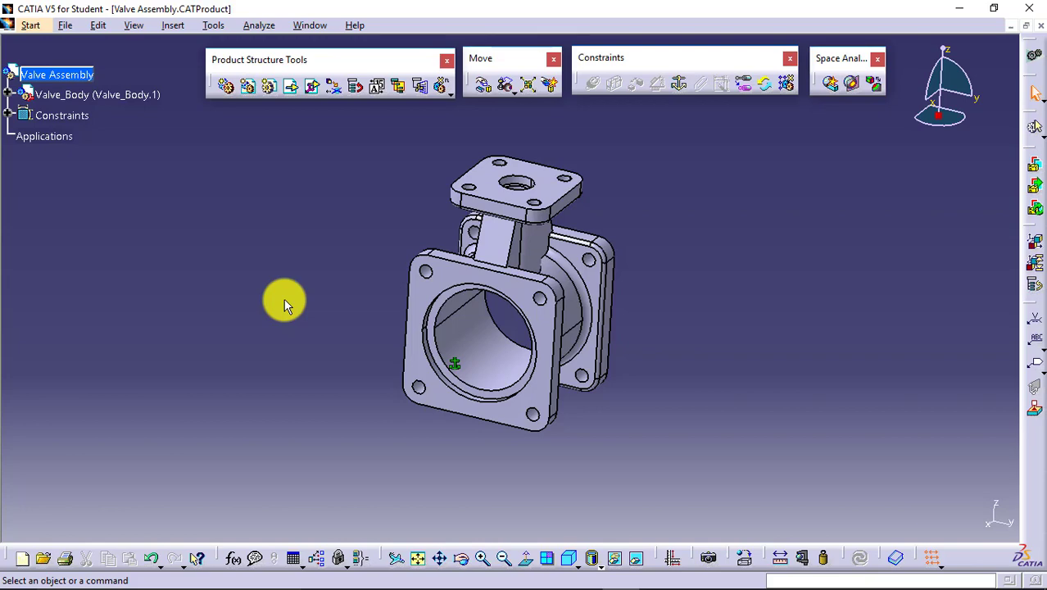
{"action": "left_click", "coordinate": [113, 94]}
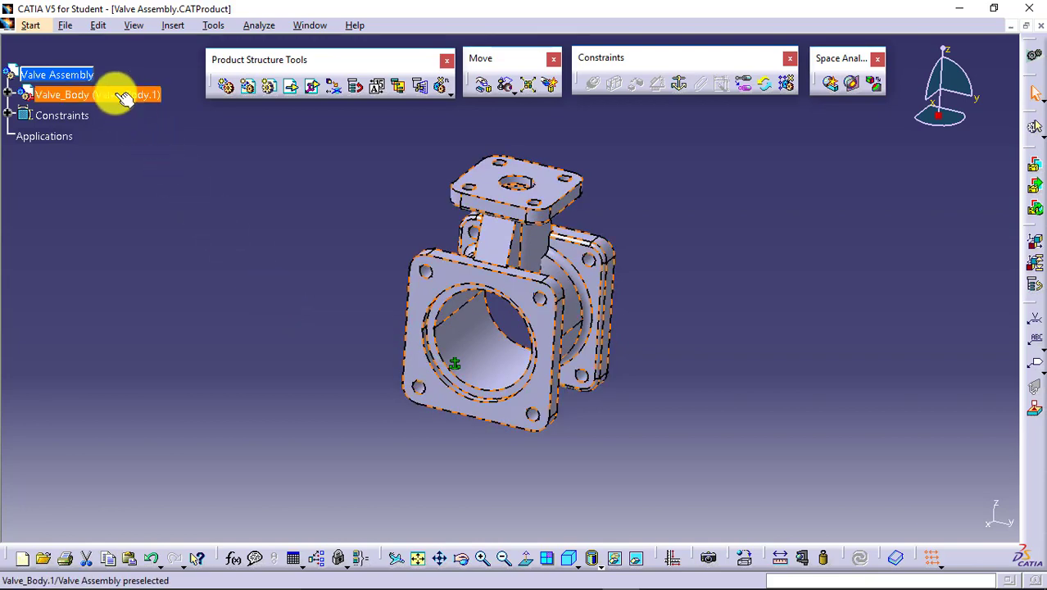
{"action": "left_click", "coordinate": [131, 94]}
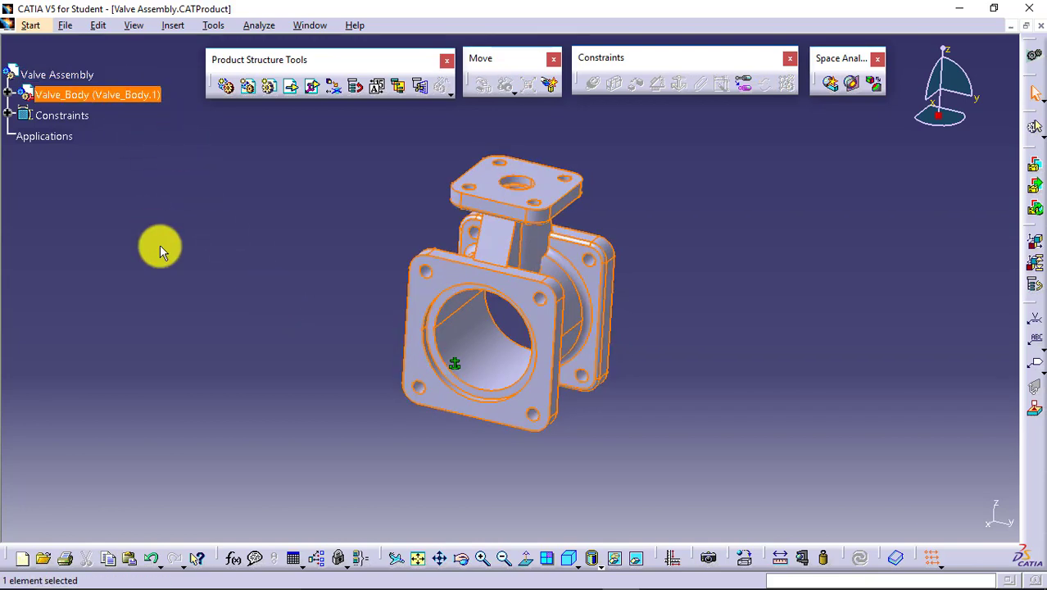
{"action": "left_click", "coordinate": [260, 25]}
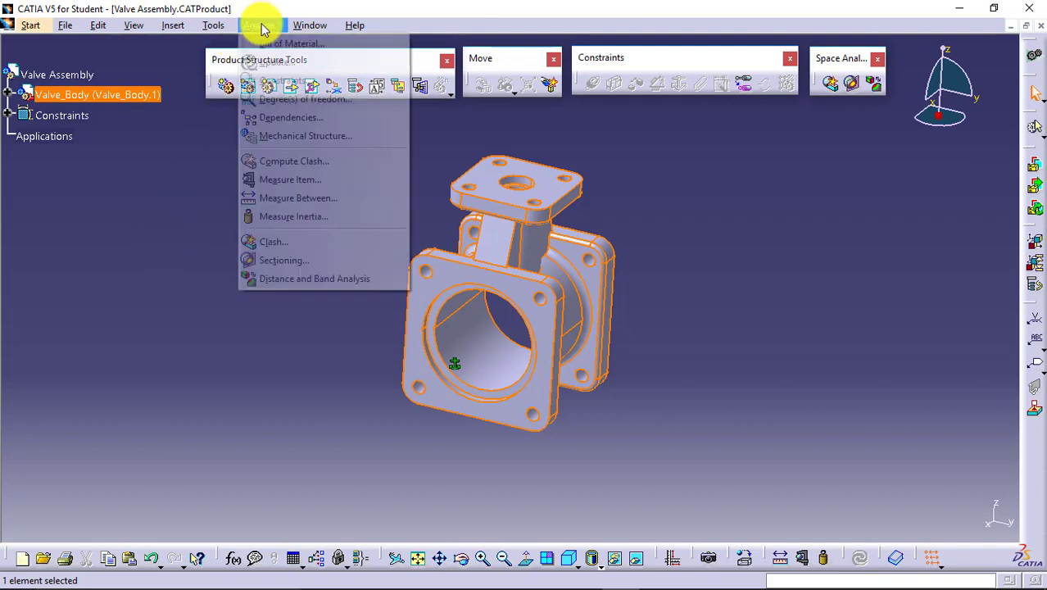
{"action": "left_click", "coordinate": [299, 99]}
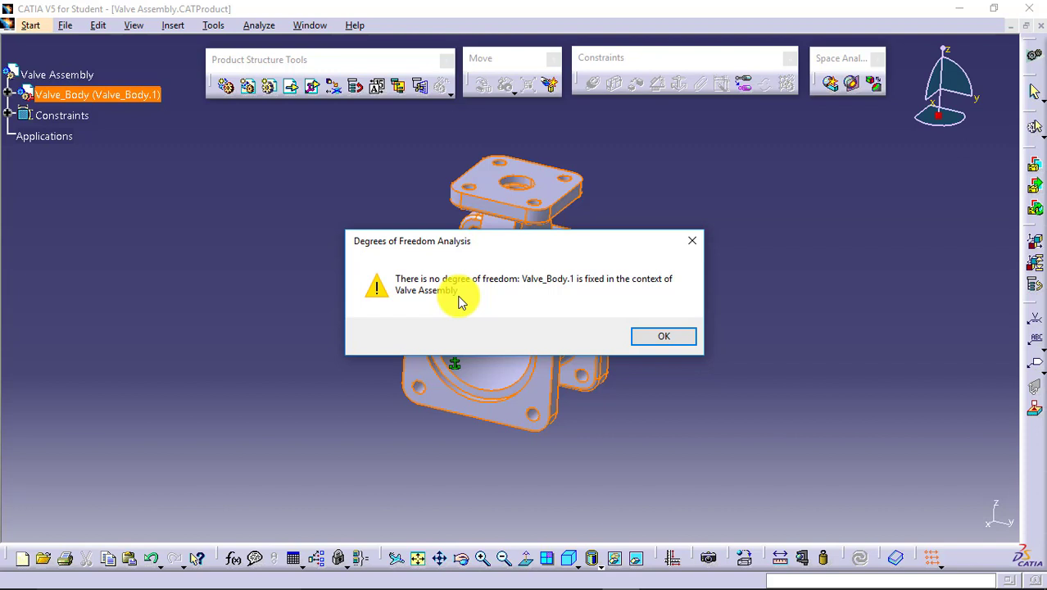
{"action": "left_click", "coordinate": [678, 339]}
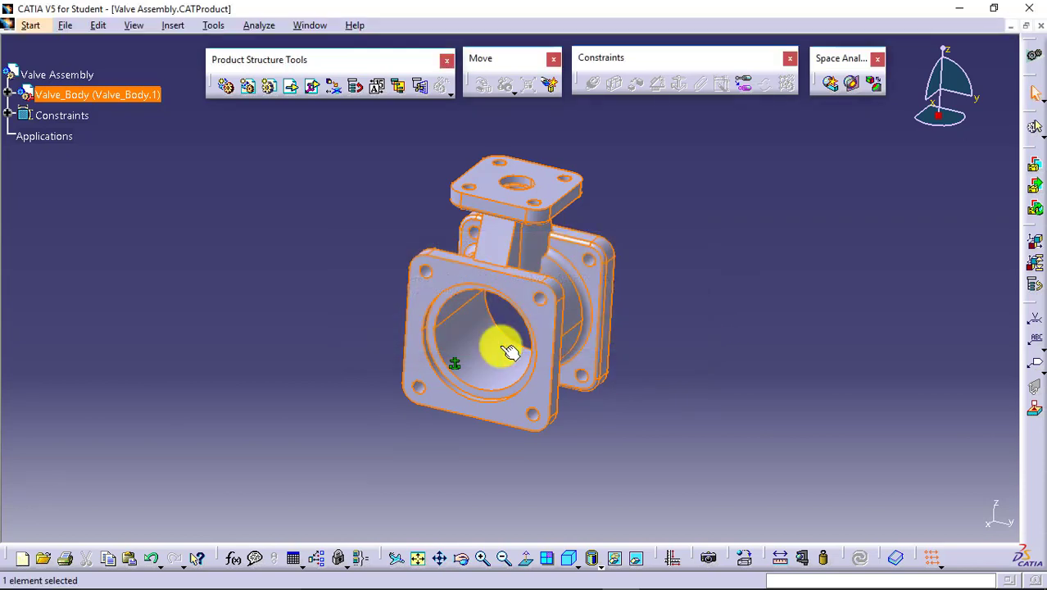
{"action": "left_click", "coordinate": [52, 74]}
{"action": "left_click", "coordinate": [175, 262]}
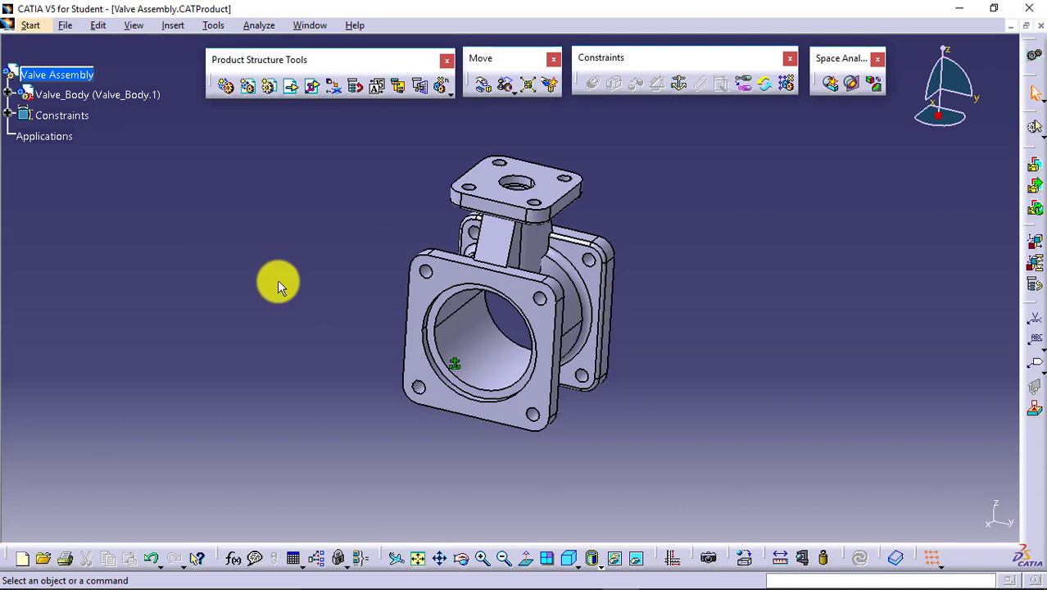
Step: Check Valve_Body again using the Component Degrees Of Freedom command of its own object
{"action": "right_click", "coordinate": [100, 97]}
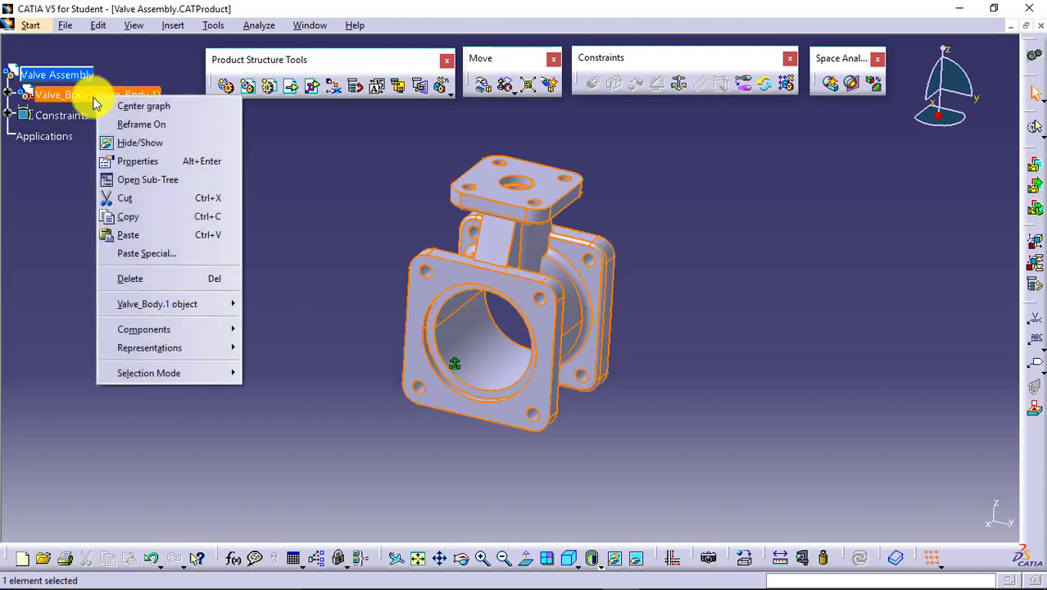
{"action": "mouse_move", "coordinate": [218, 314]}
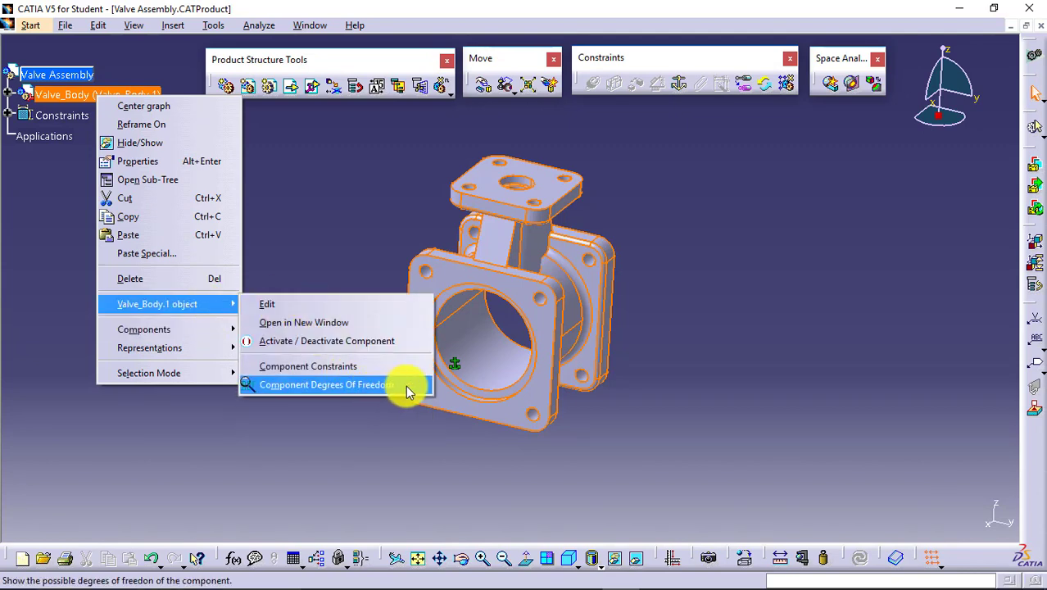
{"action": "left_click", "coordinate": [406, 385]}
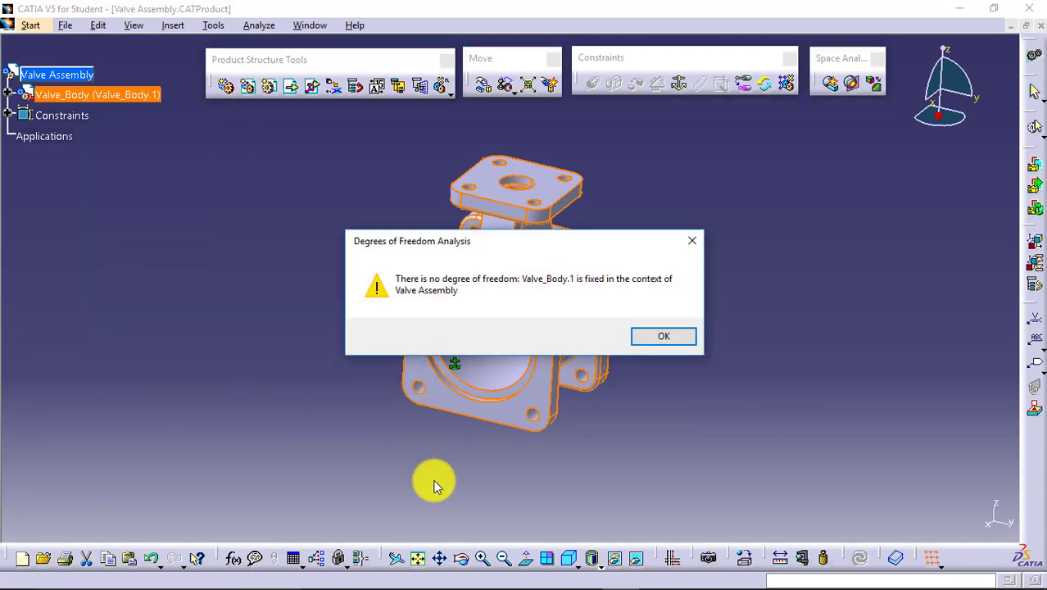
{"action": "left_click", "coordinate": [652, 340]}
{"action": "left_click", "coordinate": [312, 299]}
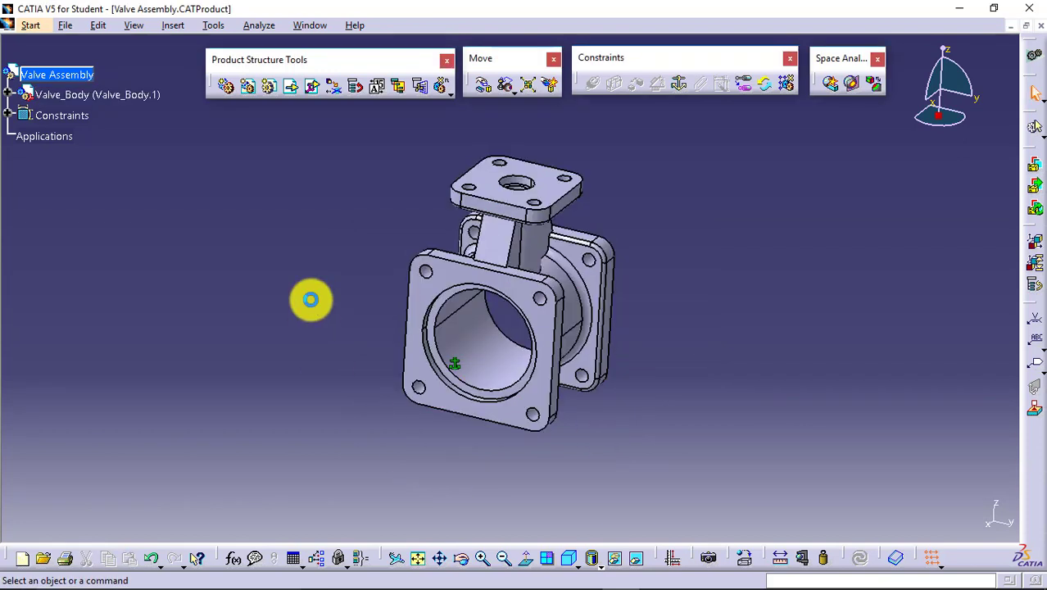
Step: Preview the available valve part files and insert Valve_Base into Valve Assembly as an Existing Component With Positioning
{"action": "left_click", "coordinate": [314, 92]}
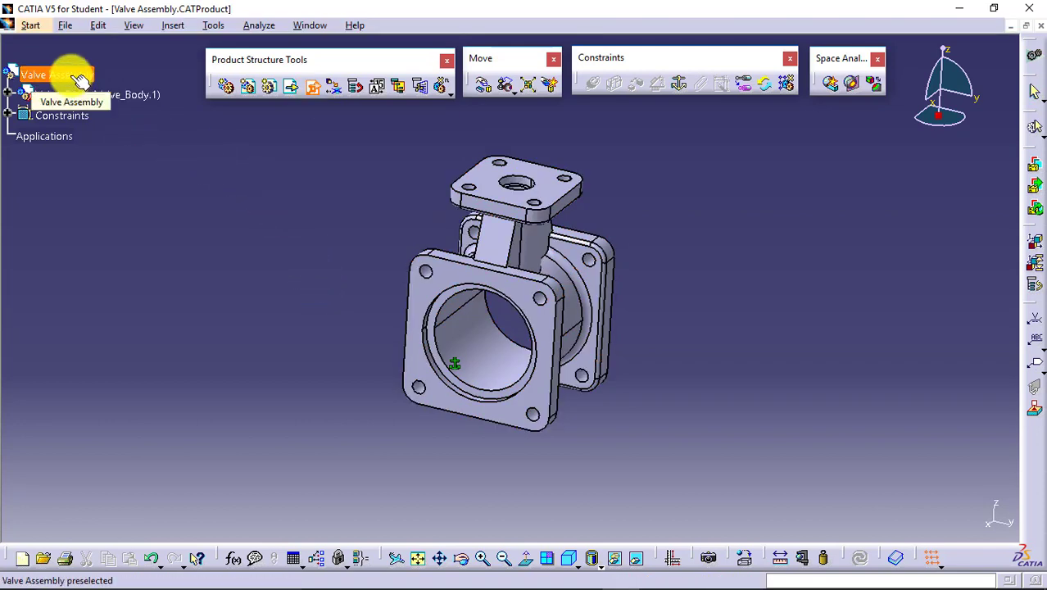
{"action": "left_click", "coordinate": [80, 81]}
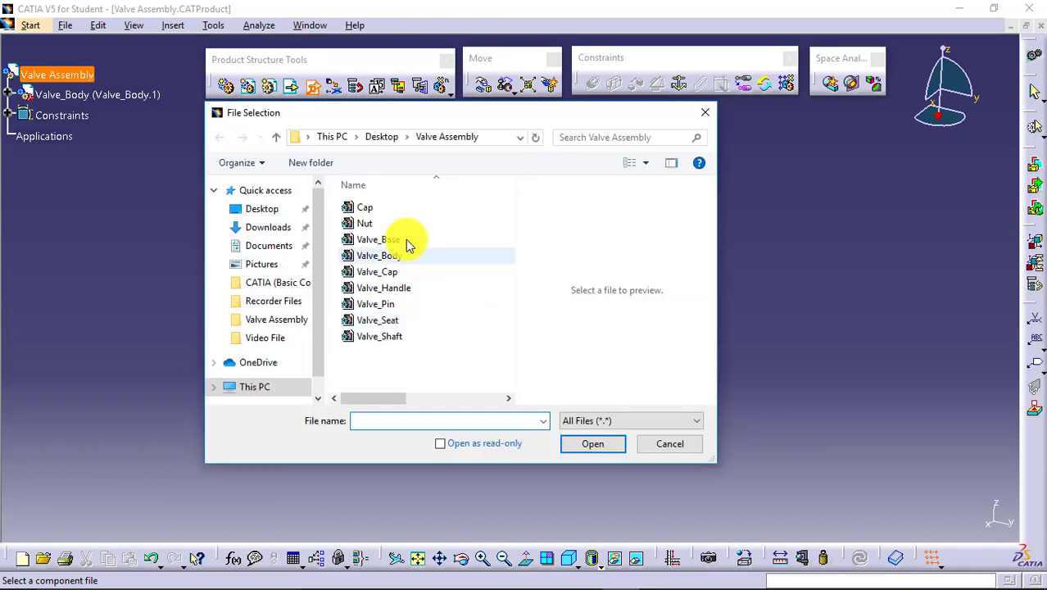
{"action": "left_click", "coordinate": [402, 210]}
{"action": "left_click", "coordinate": [402, 223]}
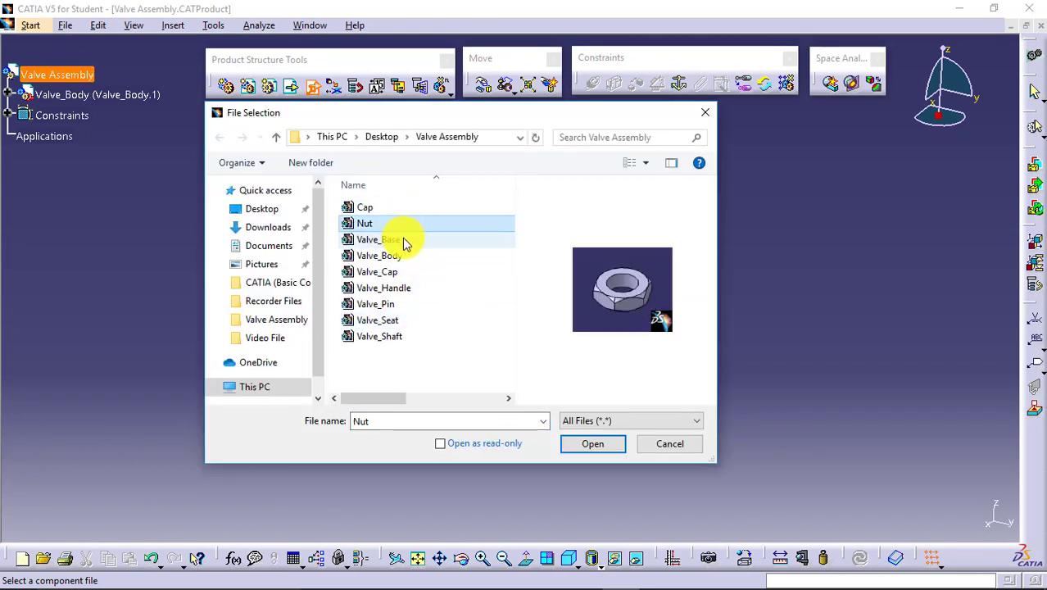
{"action": "left_click", "coordinate": [403, 240]}
{"action": "left_click", "coordinate": [408, 260]}
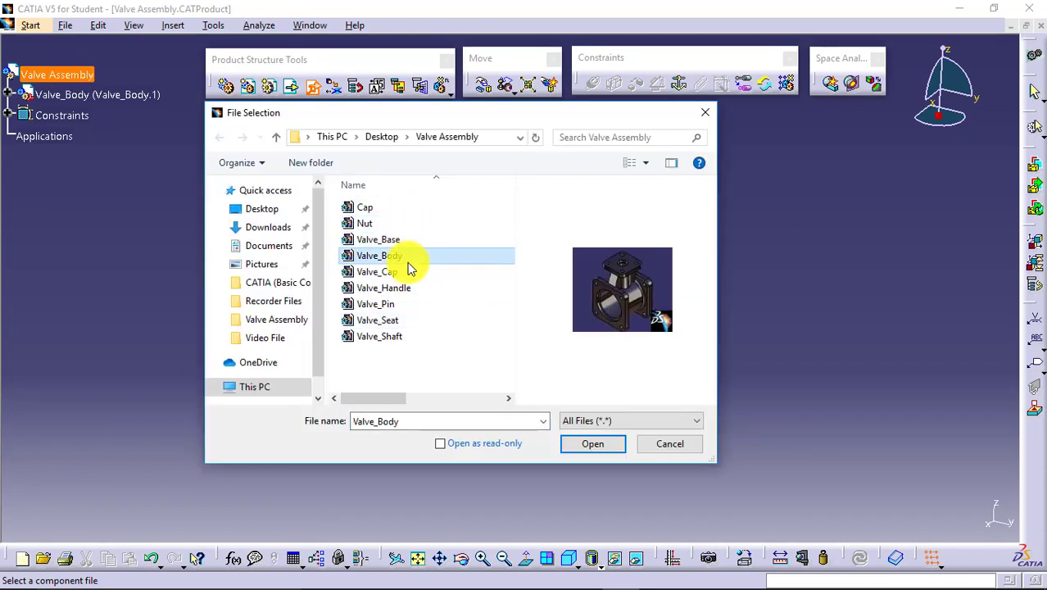
{"action": "left_click", "coordinate": [409, 273]}
{"action": "left_click", "coordinate": [410, 288]}
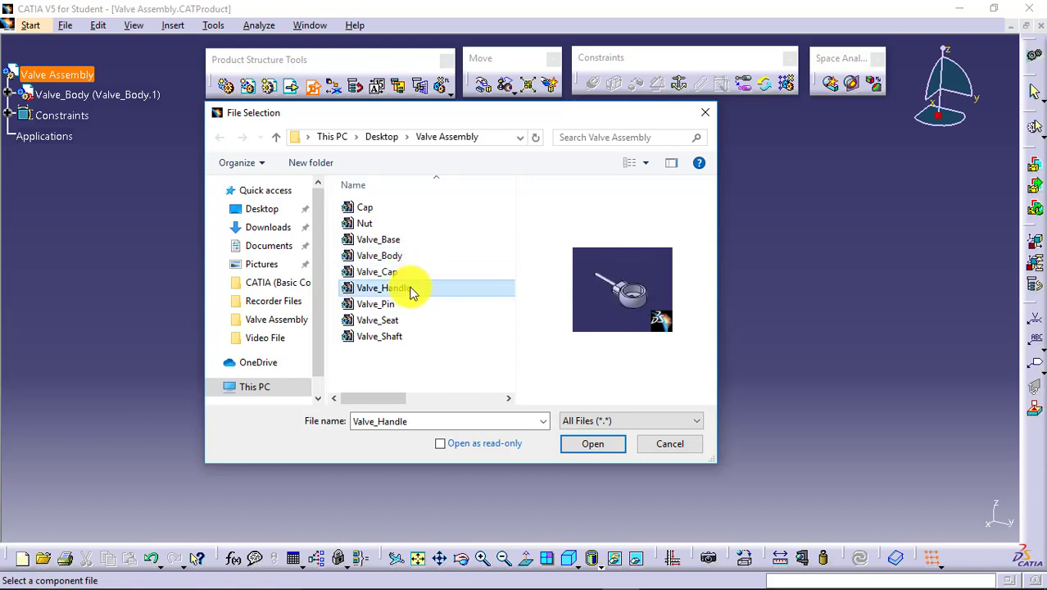
{"action": "left_click", "coordinate": [413, 306]}
{"action": "left_click", "coordinate": [414, 320]}
{"action": "left_click", "coordinate": [413, 336]}
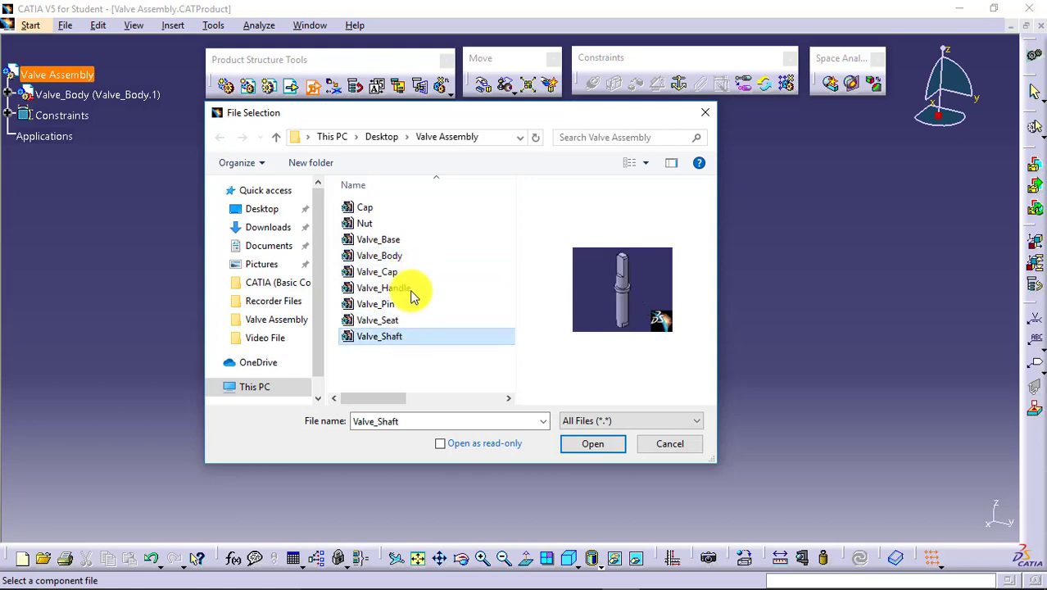
{"action": "left_click", "coordinate": [414, 242]}
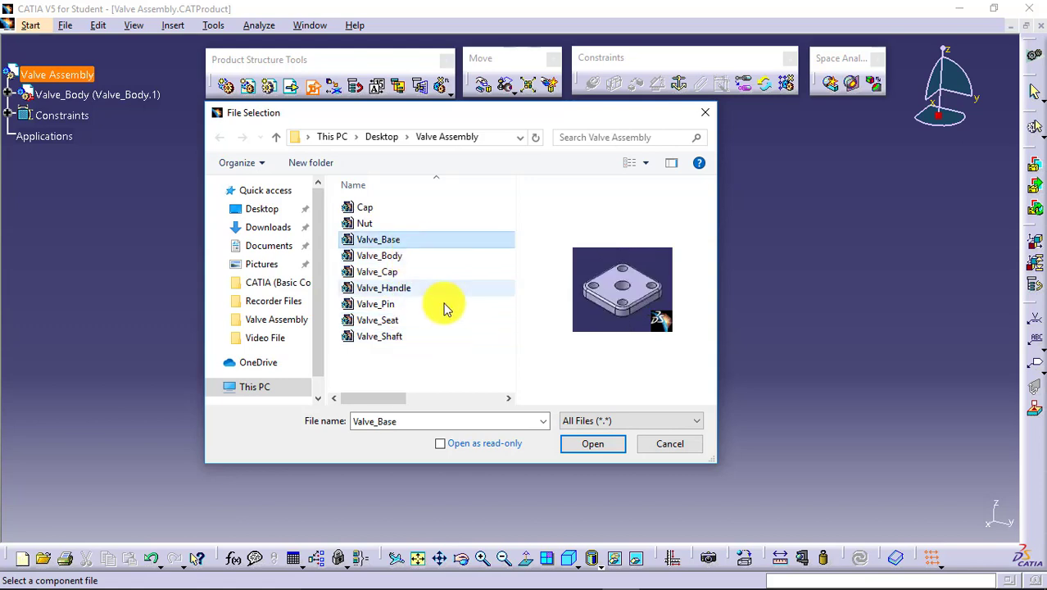
{"action": "left_click", "coordinate": [603, 444]}
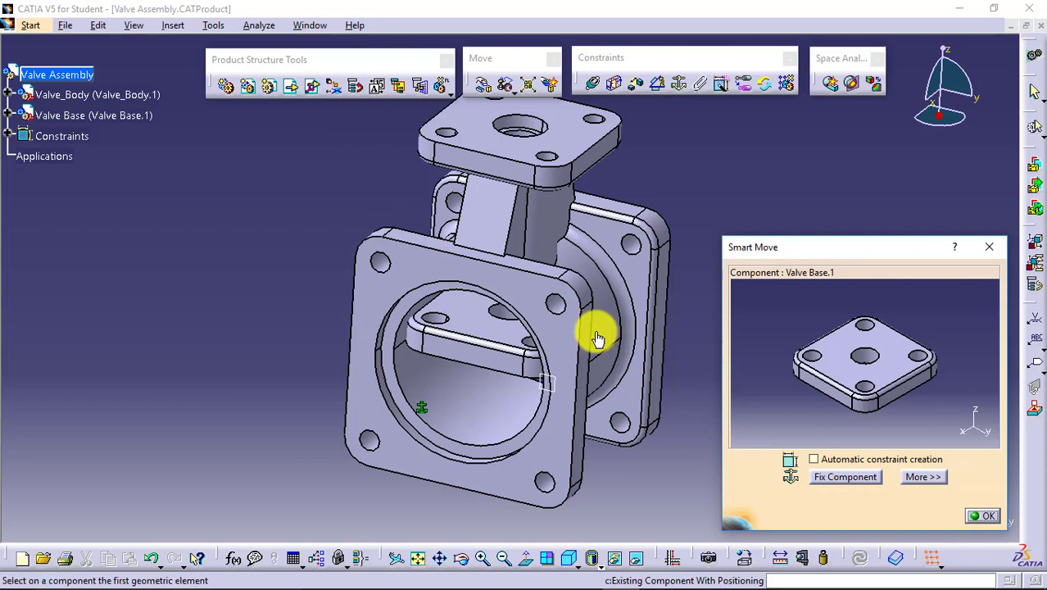
Step: Snap the axis of the valve base's corner hole to the upper corner hole axis of the valve body's front flange, without automatic constraint creation
{"action": "left_click", "coordinate": [867, 407]}
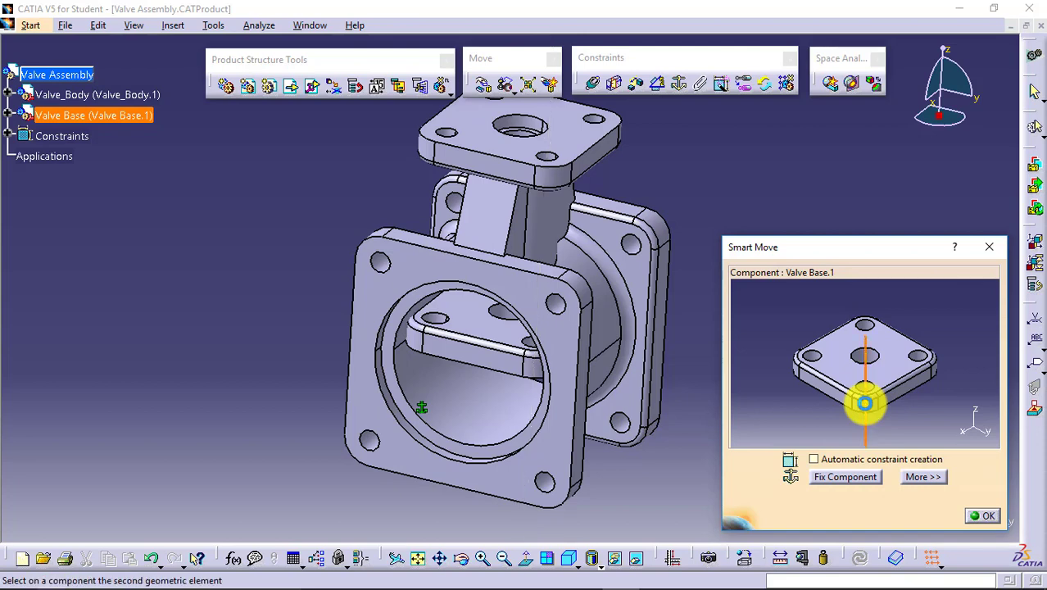
{"action": "left_click", "coordinate": [584, 301]}
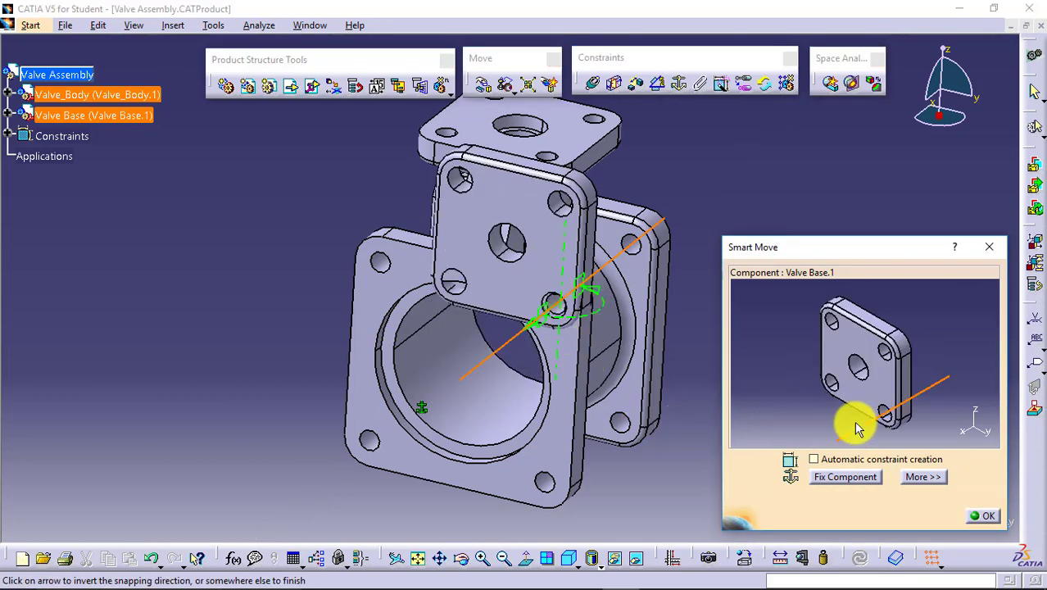
{"action": "left_click", "coordinate": [928, 478]}
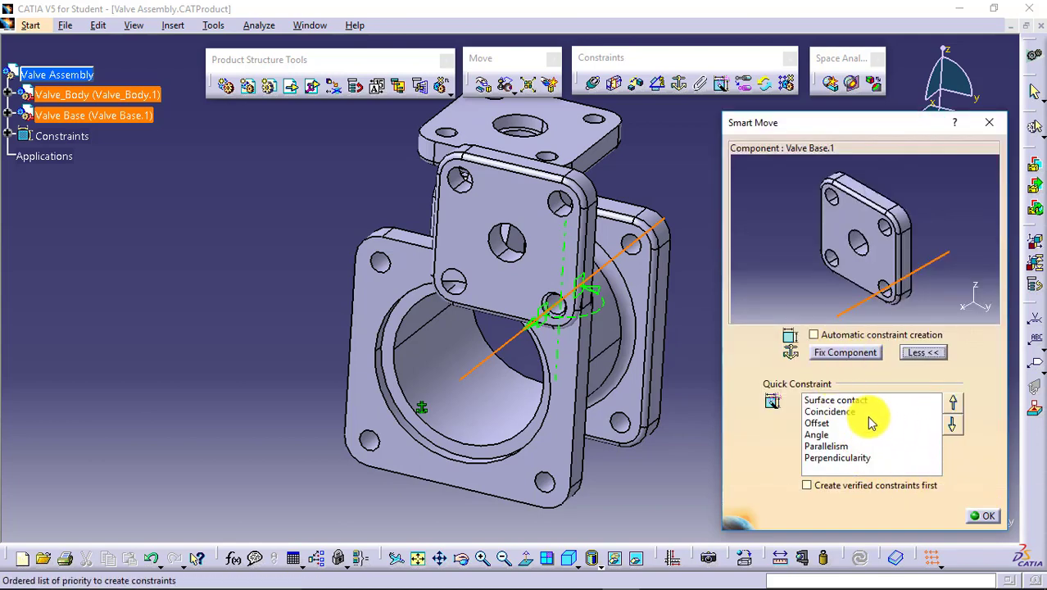
{"action": "left_click", "coordinate": [986, 516]}
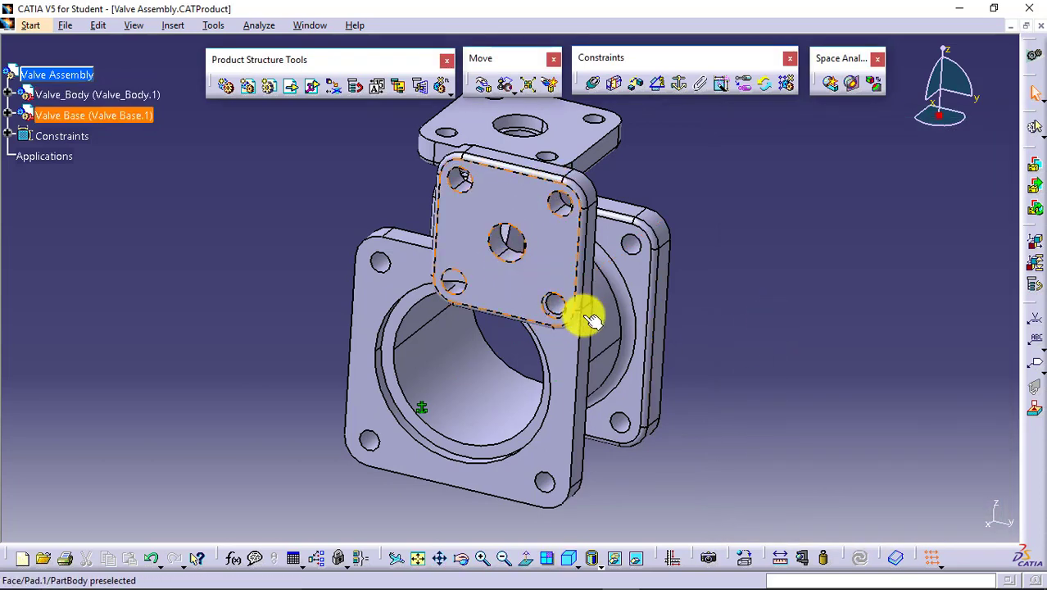
Step: Expand the Constraints node in the tree and check the component degrees of freedom of Valve Base
{"action": "left_click", "coordinate": [7, 134]}
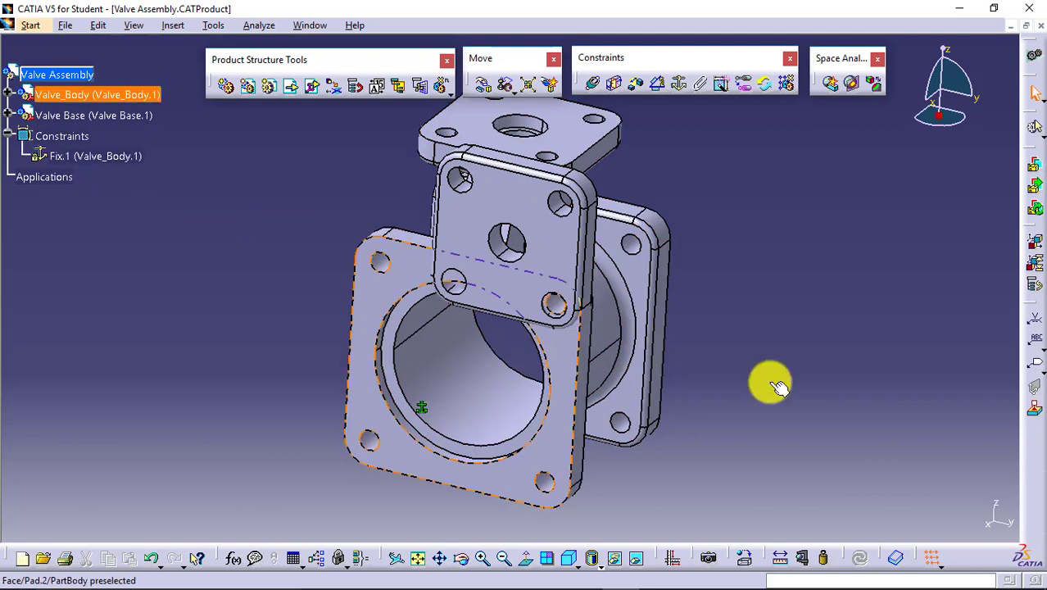
{"action": "right_click", "coordinate": [132, 122]}
{"action": "mouse_move", "coordinate": [242, 338]}
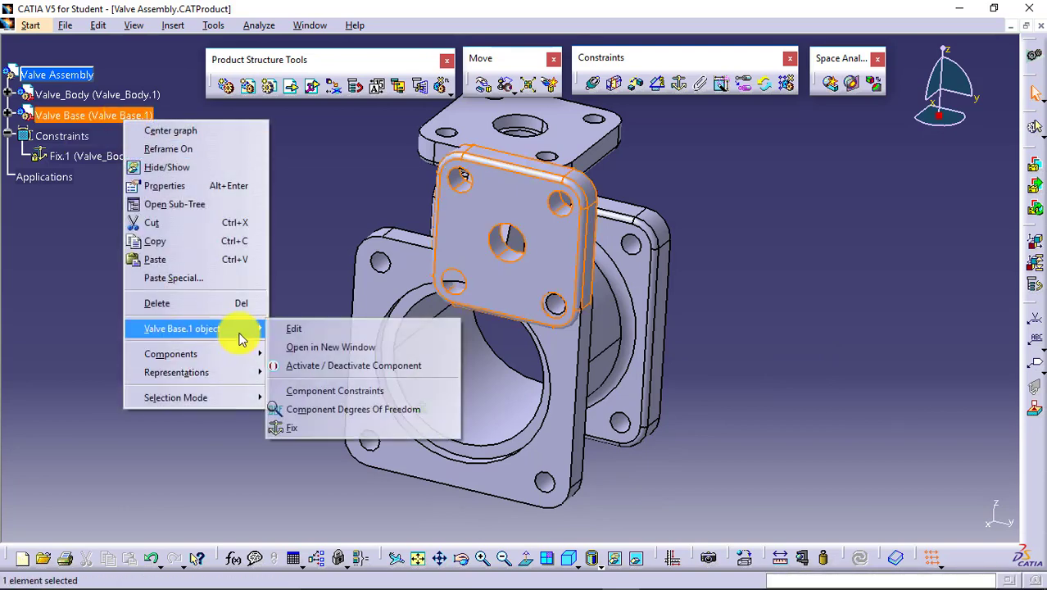
{"action": "left_click", "coordinate": [338, 410]}
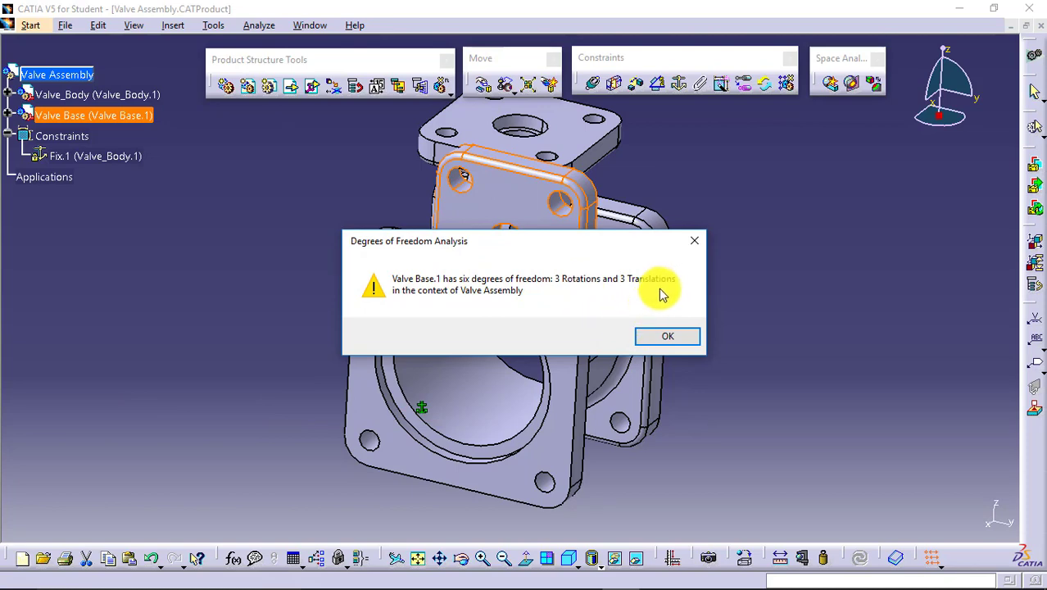
{"action": "left_click", "coordinate": [666, 340]}
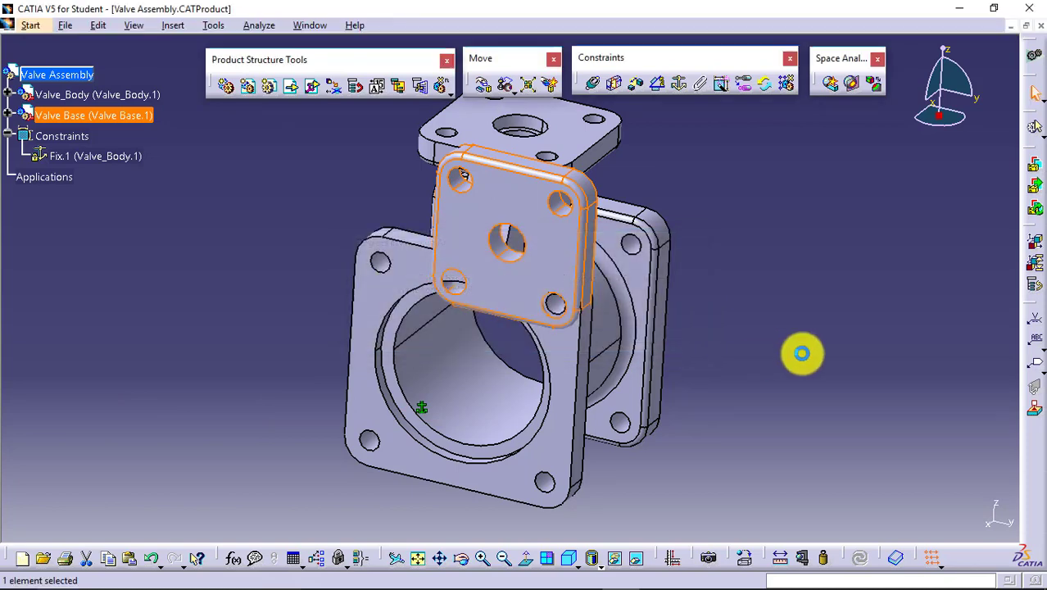
Step: Constrain the axis of a valve base corner hole coincident with a corner hole axis of the valve body's upper flange and update the assembly
{"action": "left_click", "coordinate": [503, 558]}
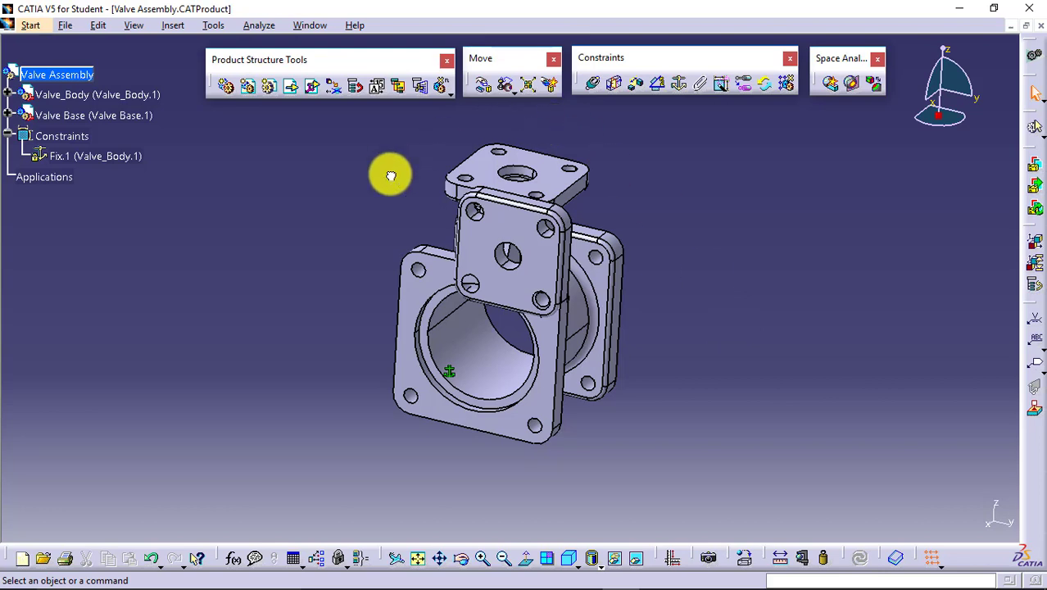
{"action": "left_click", "coordinate": [594, 86]}
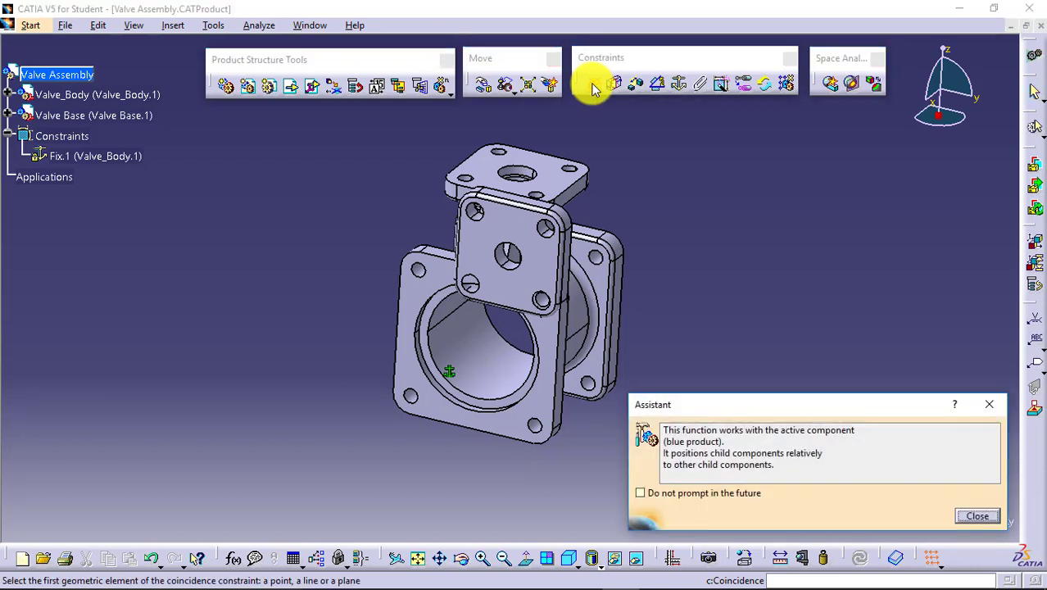
{"action": "left_click", "coordinate": [552, 235]}
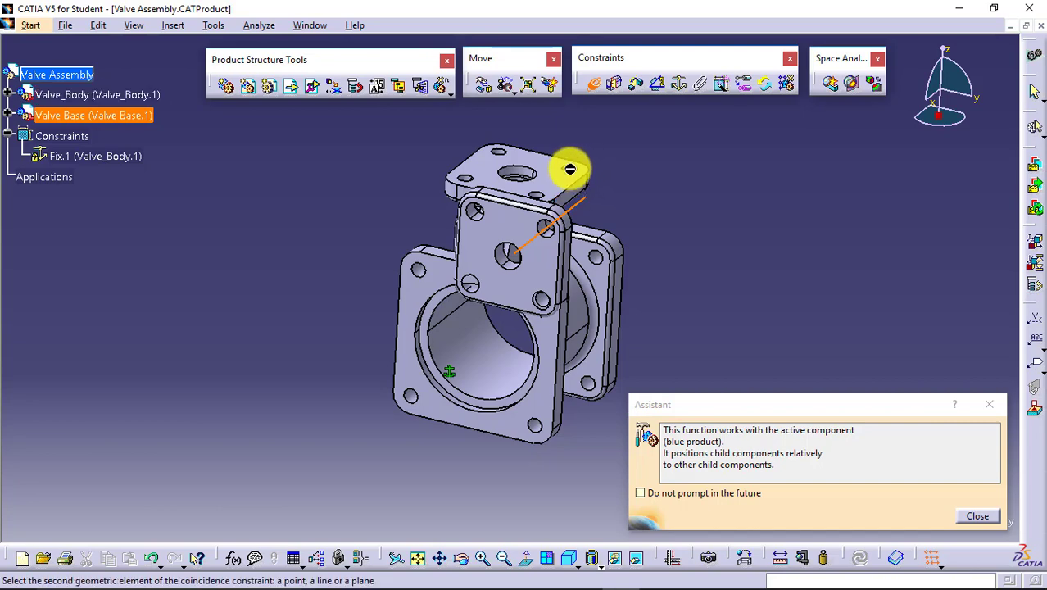
{"action": "left_click", "coordinate": [483, 559]}
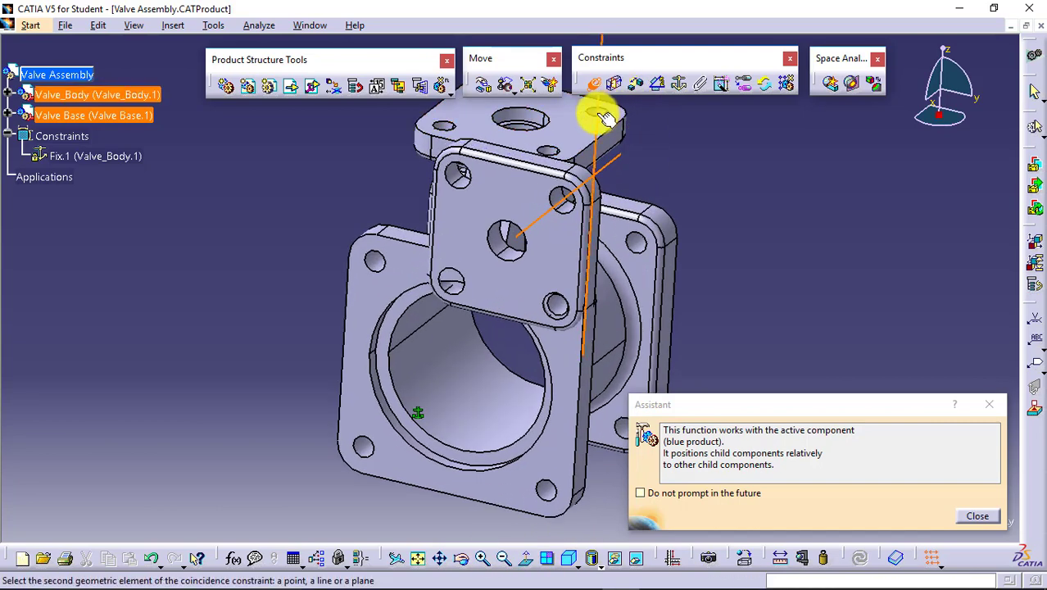
{"action": "left_click", "coordinate": [602, 116]}
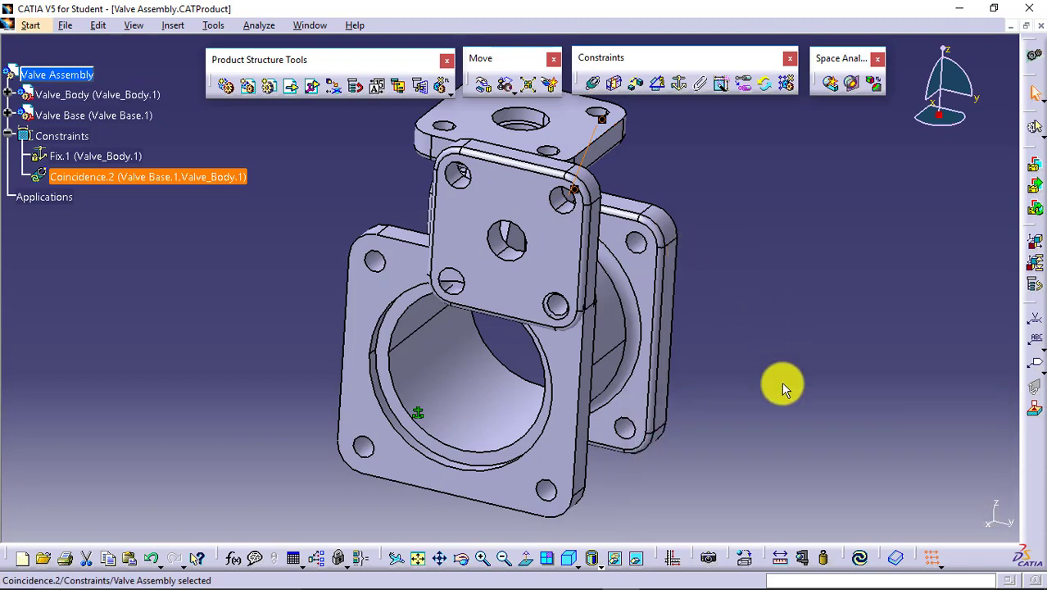
{"action": "left_click", "coordinate": [93, 180]}
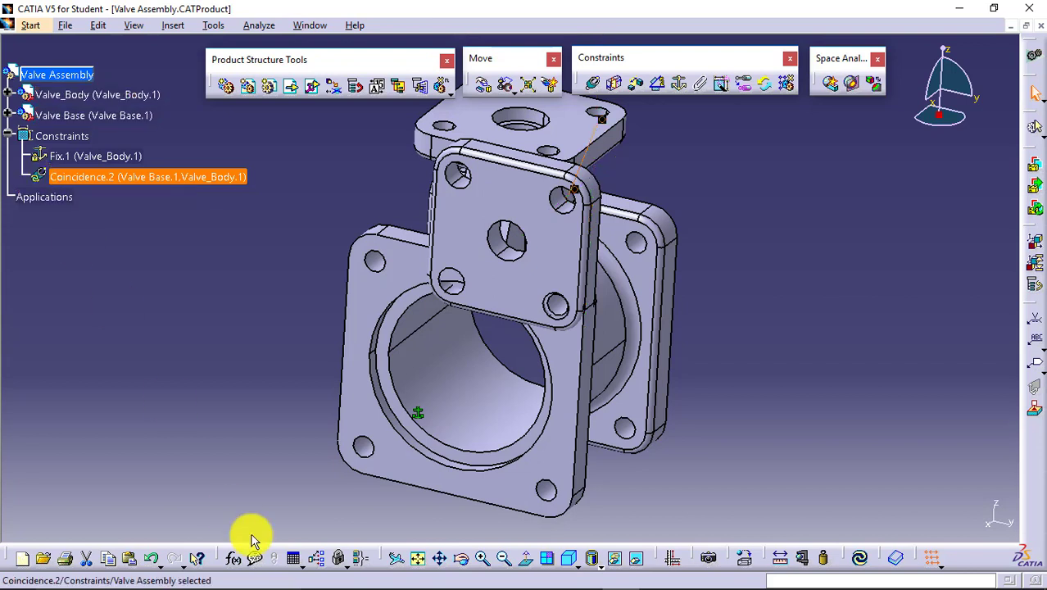
{"action": "left_click", "coordinate": [864, 560]}
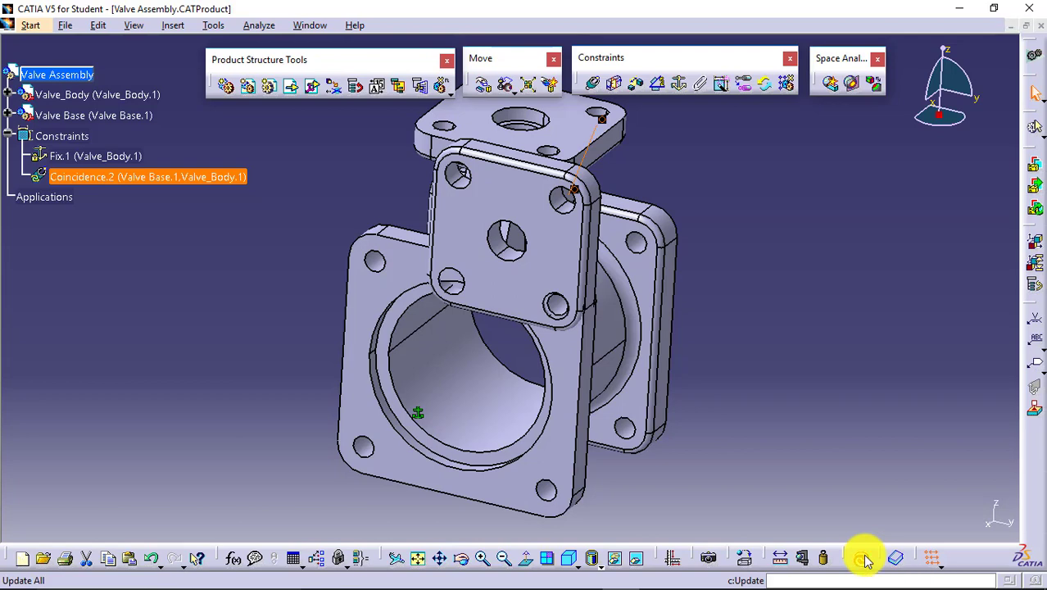
{"action": "left_click", "coordinate": [827, 361]}
Step: Check the component degrees of freedom of Valve Base with one hole axis constrained
{"action": "left_click", "coordinate": [503, 560]}
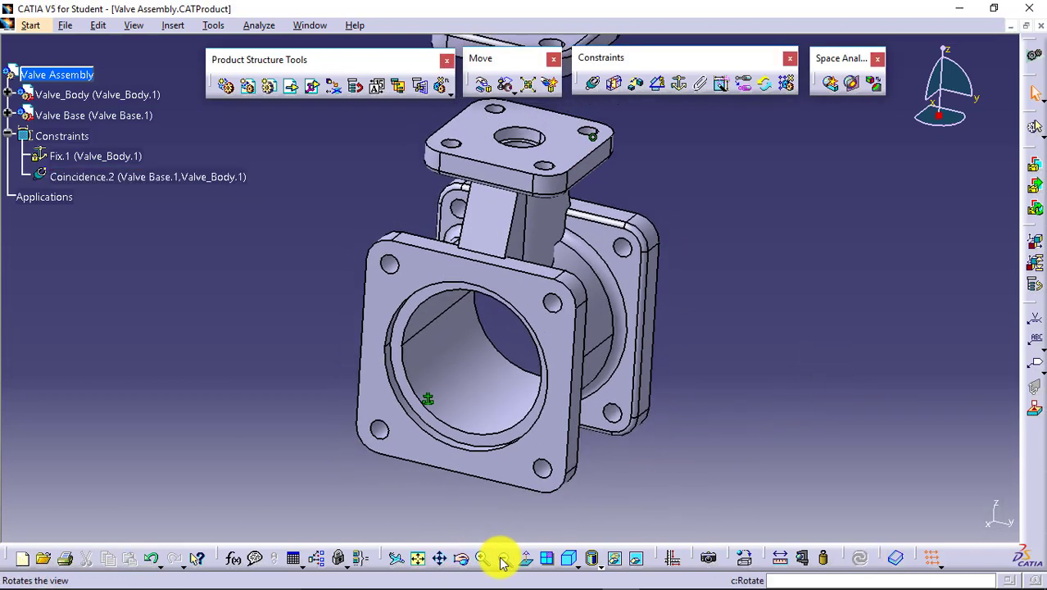
{"action": "left_click", "coordinate": [502, 560]}
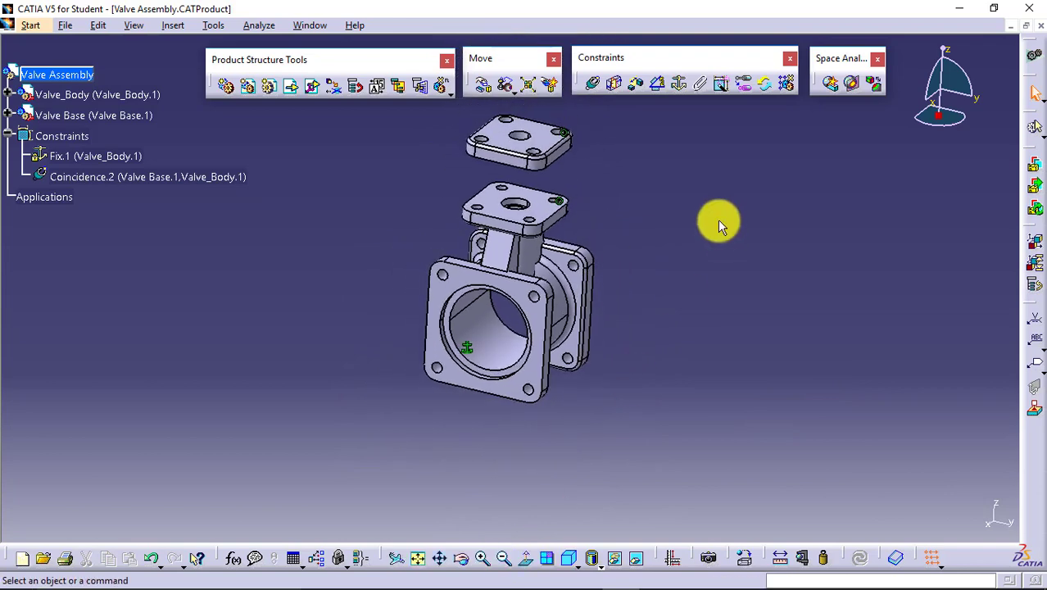
{"action": "right_click", "coordinate": [102, 115]}
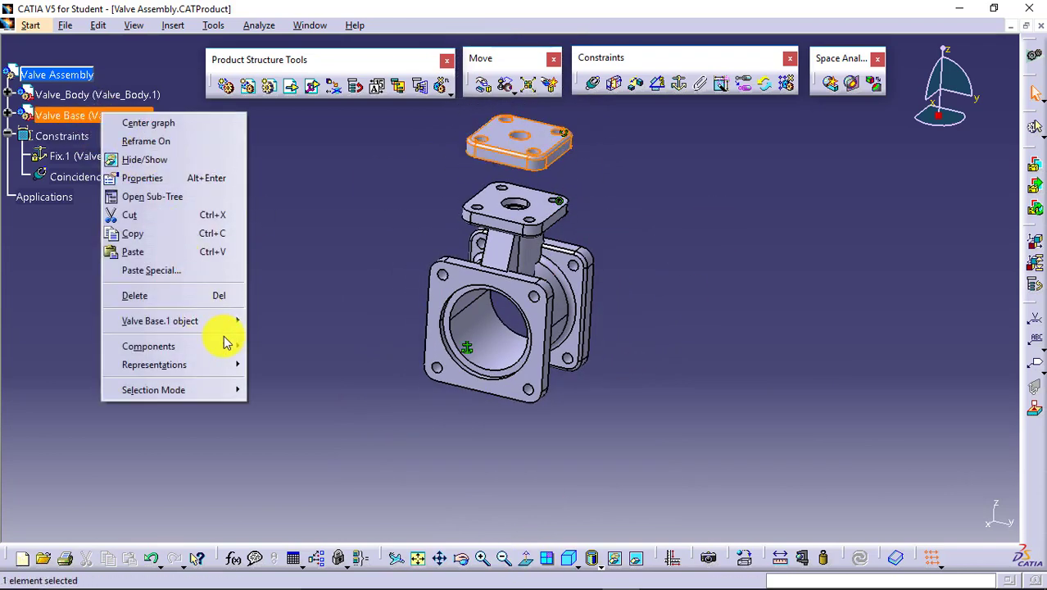
{"action": "mouse_move", "coordinate": [227, 326]}
{"action": "left_click", "coordinate": [340, 398]}
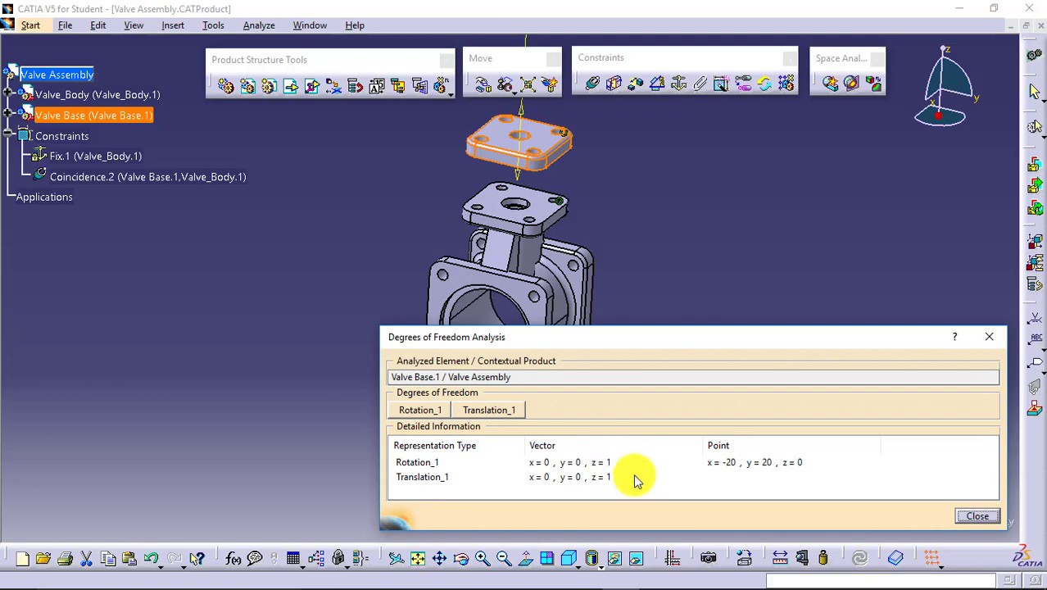
{"action": "left_click", "coordinate": [978, 516]}
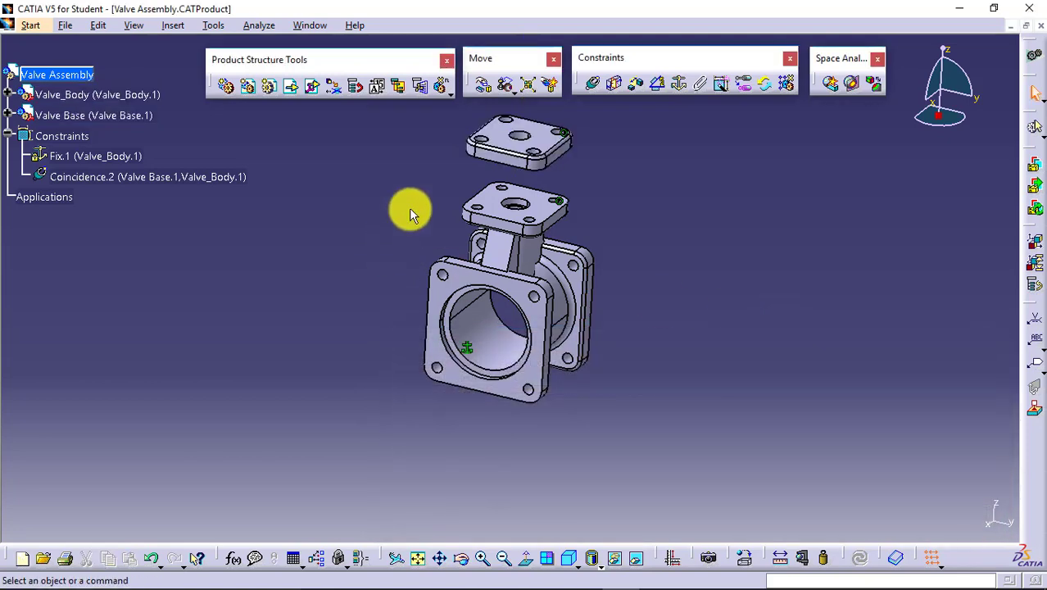
Step: Add a coincidence constraint between the diagonally opposite corner hole axes of the valve base and the body's upper flange, and update the assembly
{"action": "left_click", "coordinate": [589, 85]}
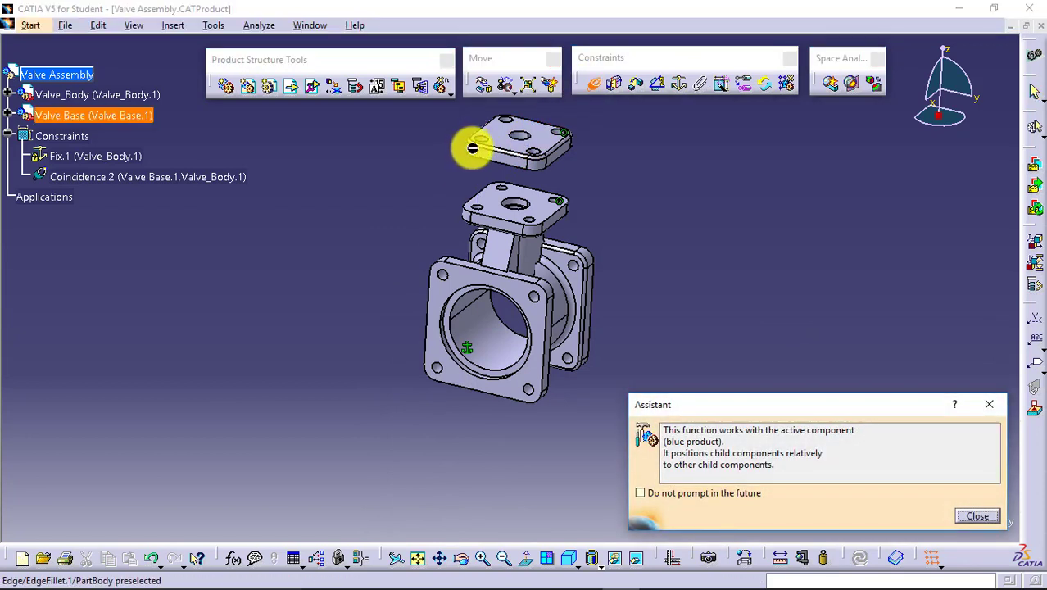
{"action": "left_click", "coordinate": [478, 154]}
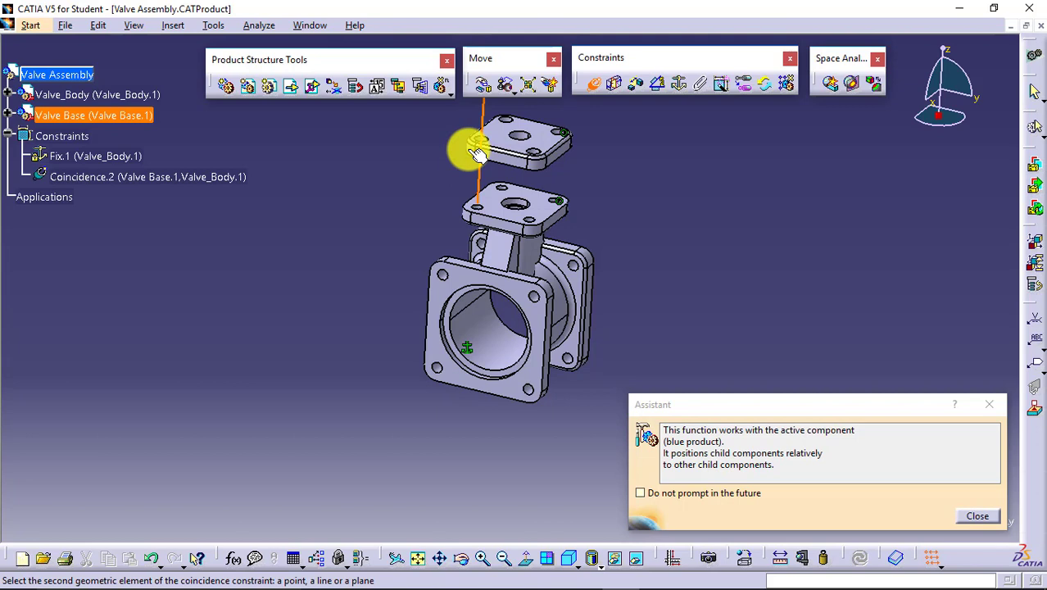
{"action": "left_click", "coordinate": [469, 211]}
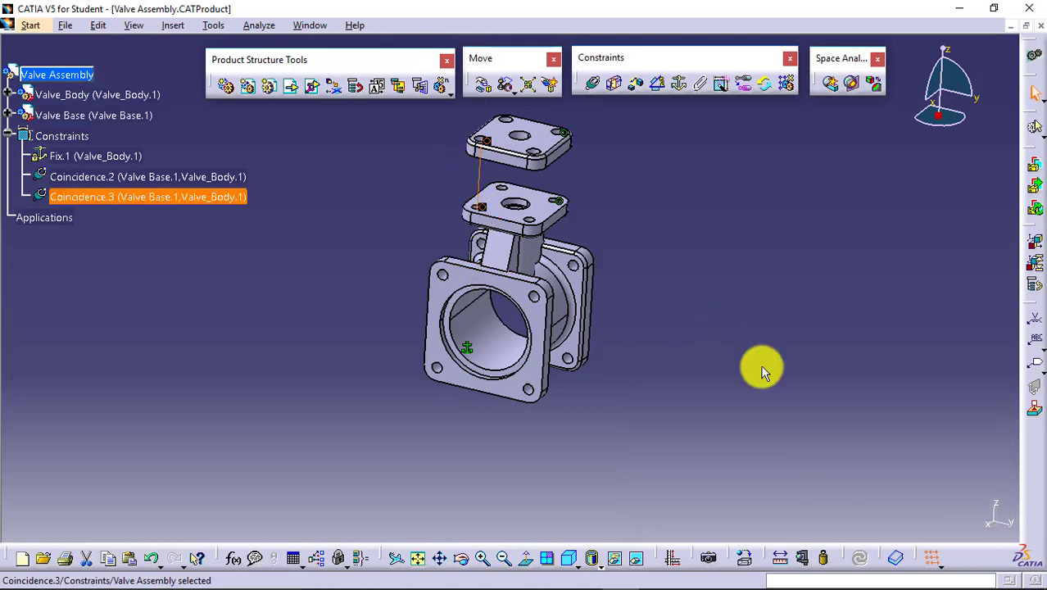
{"action": "left_click", "coordinate": [871, 561]}
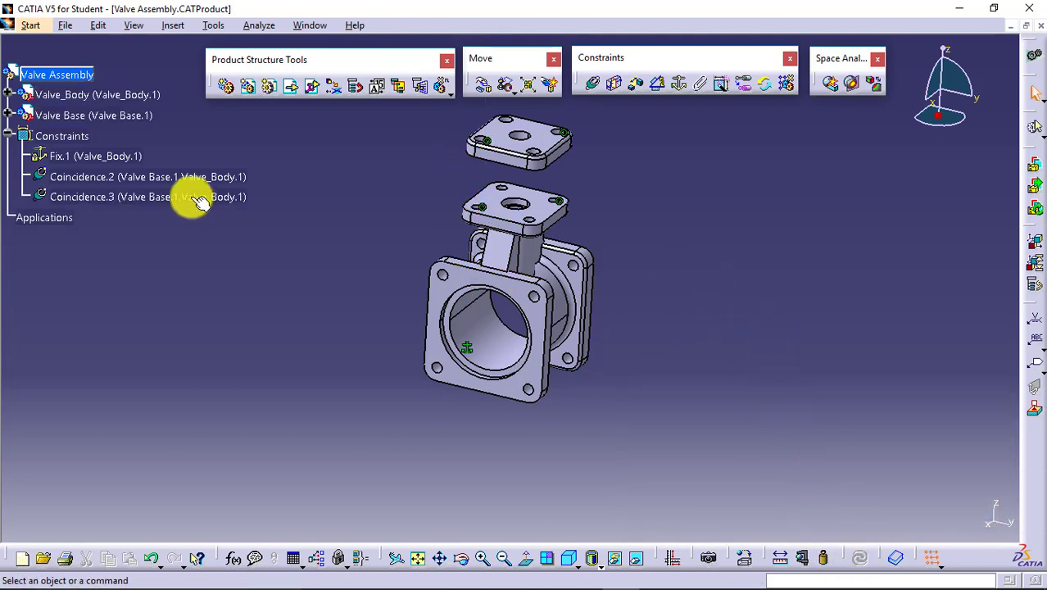
Step: Check the component degrees of freedom of Valve Base again after the second hole-axis coincidence
{"action": "right_click", "coordinate": [141, 118]}
{"action": "mouse_move", "coordinate": [256, 323]}
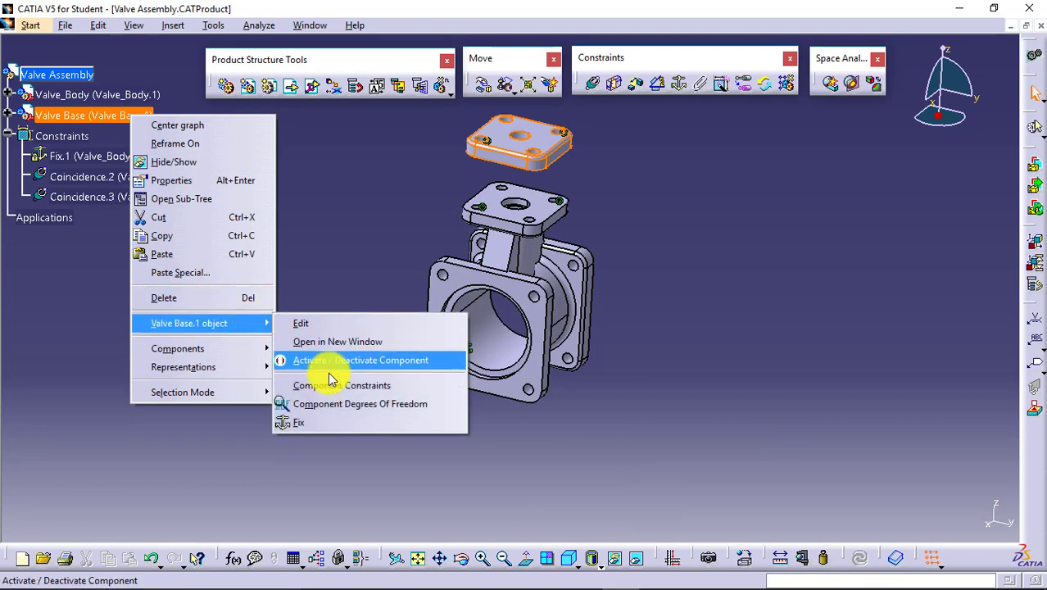
{"action": "left_click", "coordinate": [336, 405]}
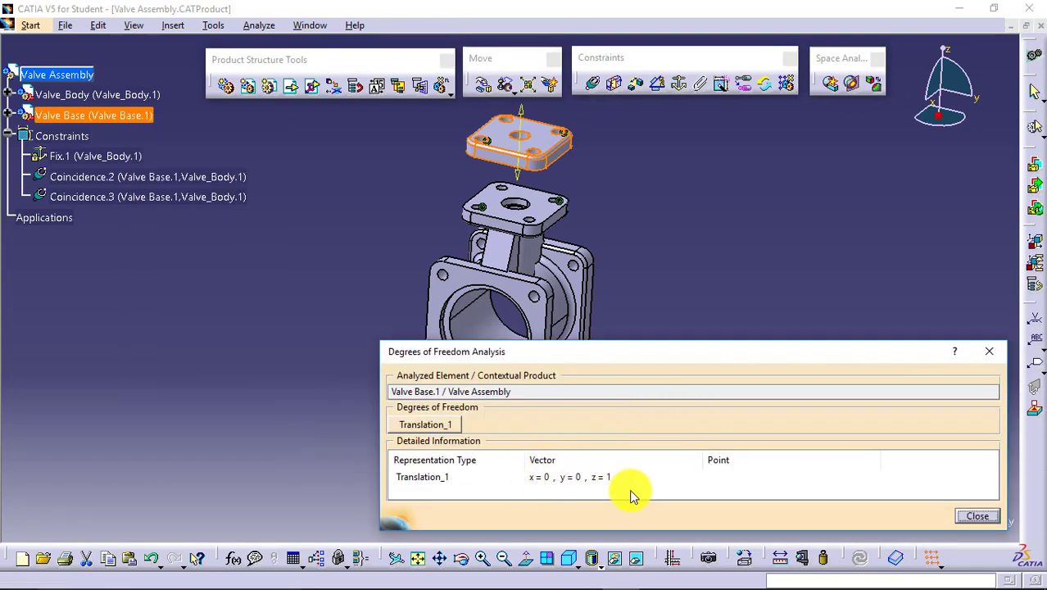
{"action": "left_click", "coordinate": [968, 518]}
{"action": "left_click", "coordinate": [741, 262]}
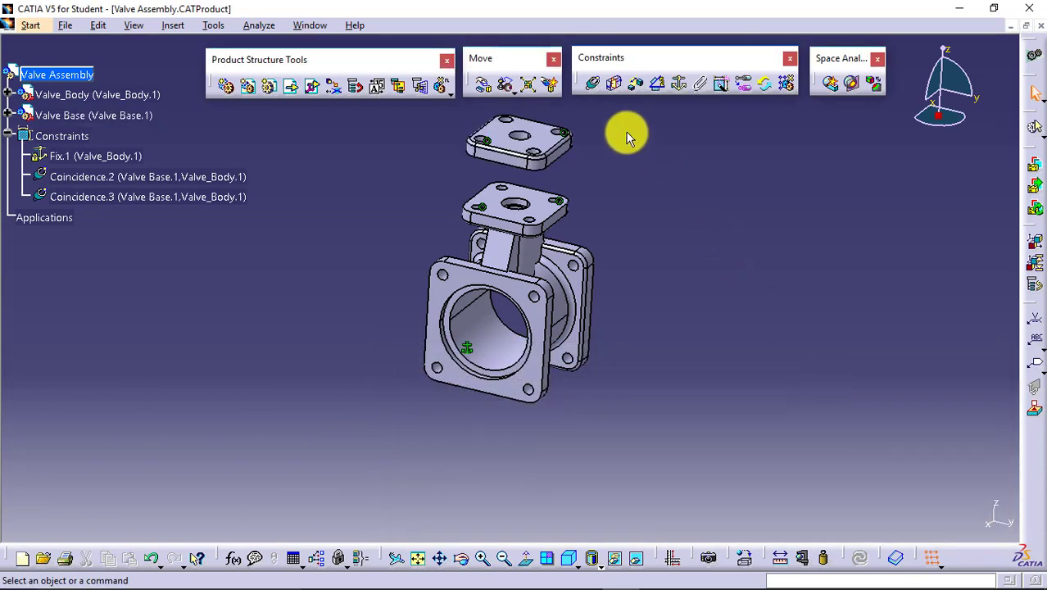
Step: Constrain the valve body's upper flange face coincident with the valve base's underside using Opposite orientation, and update the assembly
{"action": "left_click", "coordinate": [595, 85]}
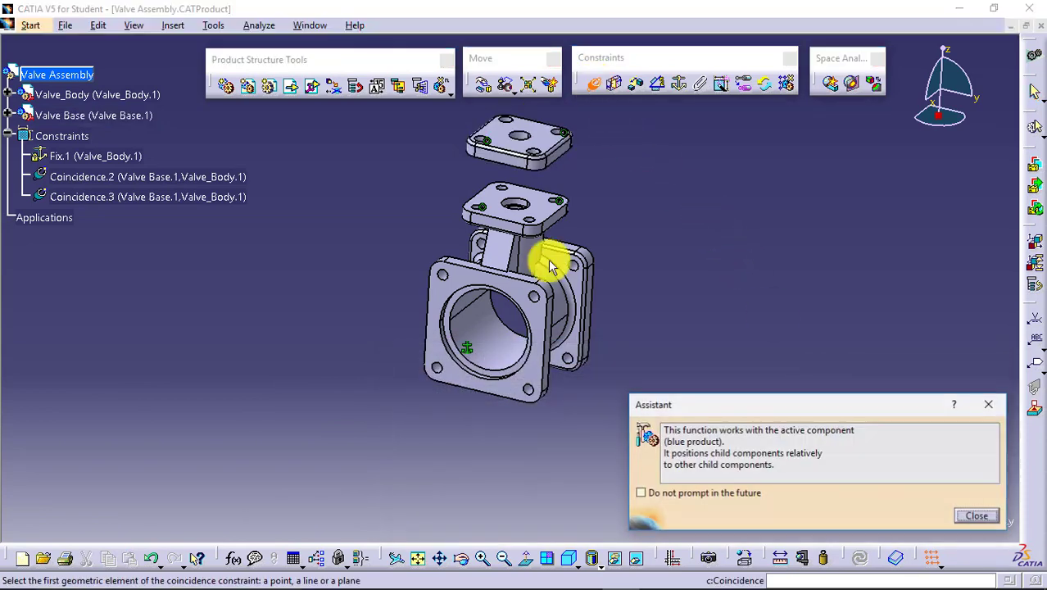
{"action": "left_click", "coordinate": [508, 204]}
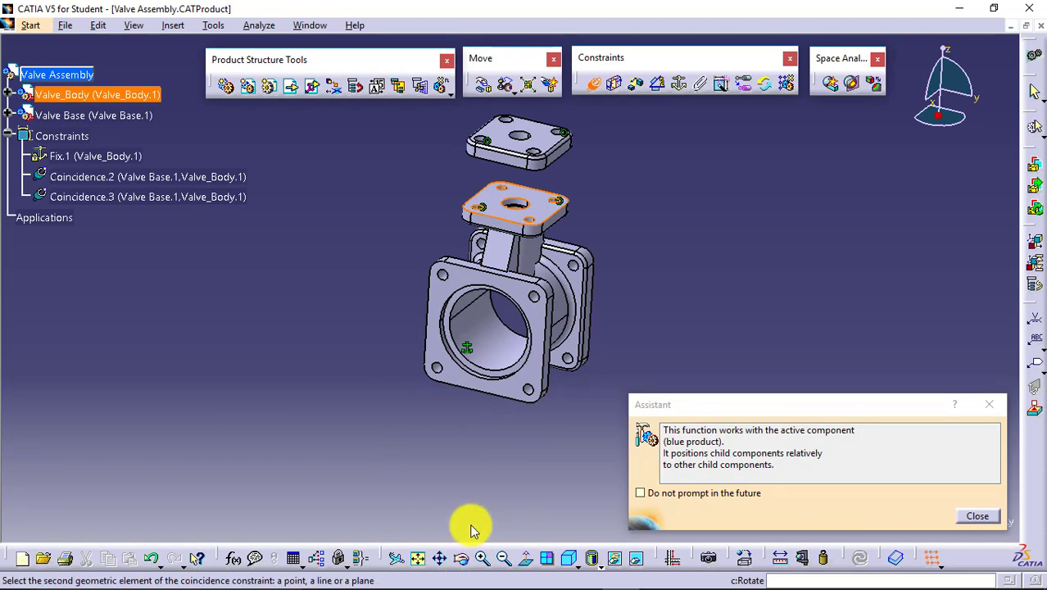
{"action": "left_click", "coordinate": [461, 558]}
{"action": "left_click_drag", "start_coordinate": [475, 460], "coordinate": [479, 338]}
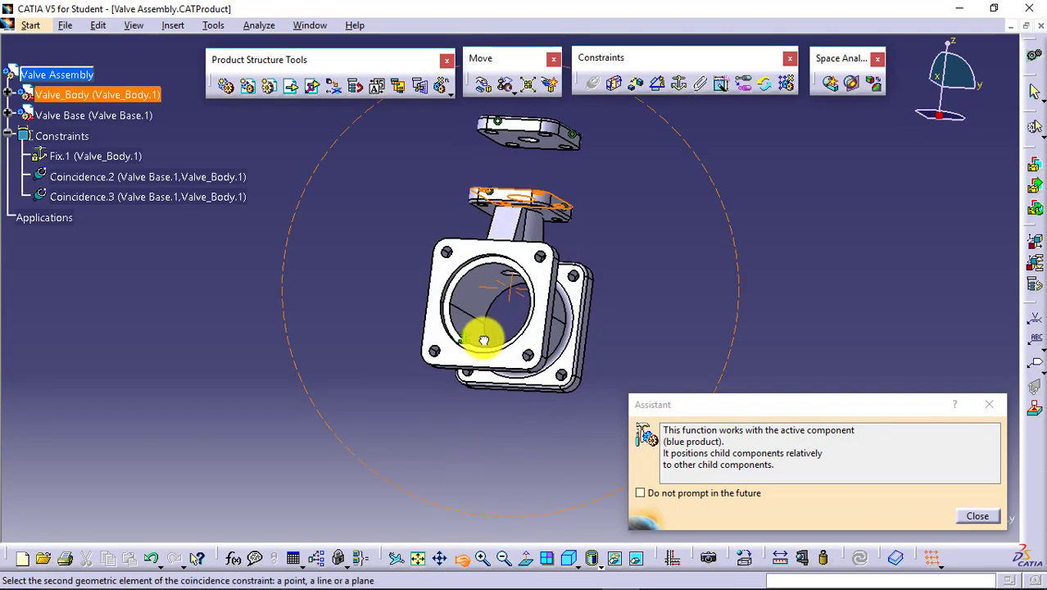
{"action": "left_click", "coordinate": [525, 137]}
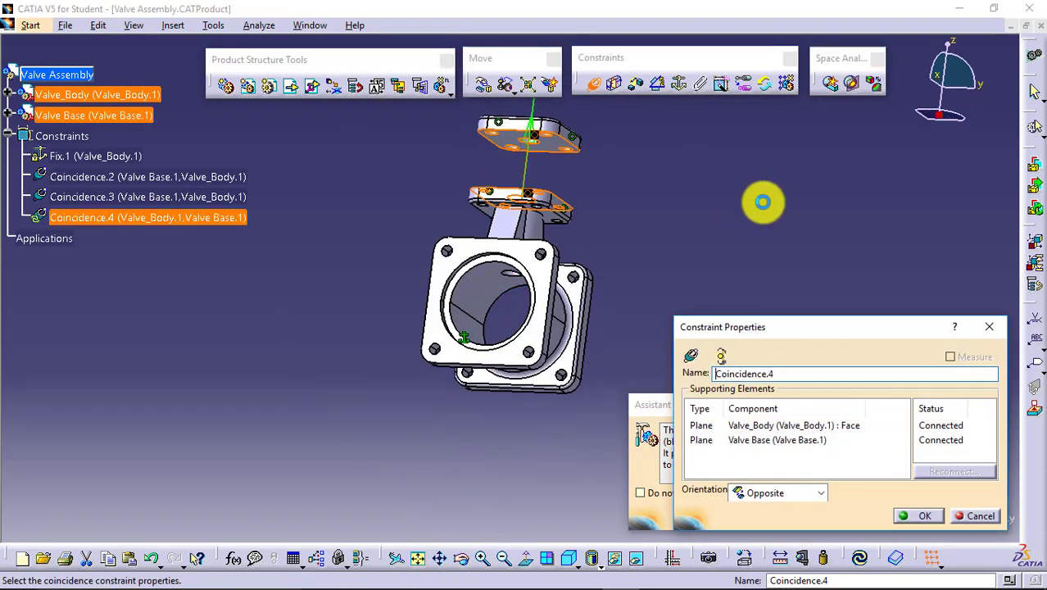
{"action": "left_click", "coordinate": [930, 515]}
{"action": "left_click", "coordinate": [862, 559]}
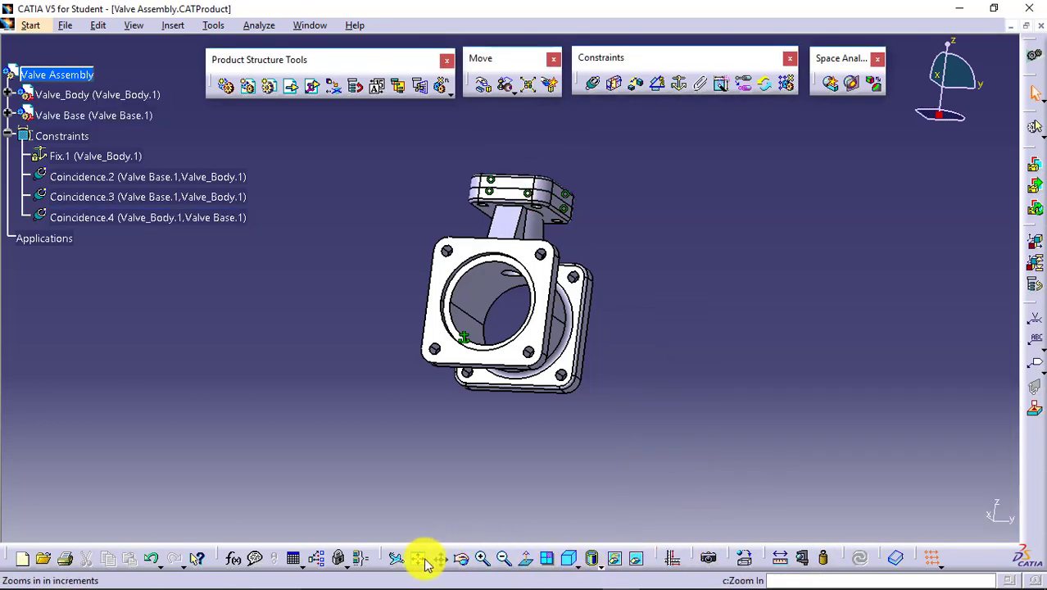
Step: Examine the seated valve base from above and check its component degrees of freedom after the face coincidence
{"action": "left_click", "coordinate": [462, 559]}
{"action": "left_click_drag", "start_coordinate": [532, 225], "coordinate": [450, 415]}
{"action": "left_click", "coordinate": [98, 115]}
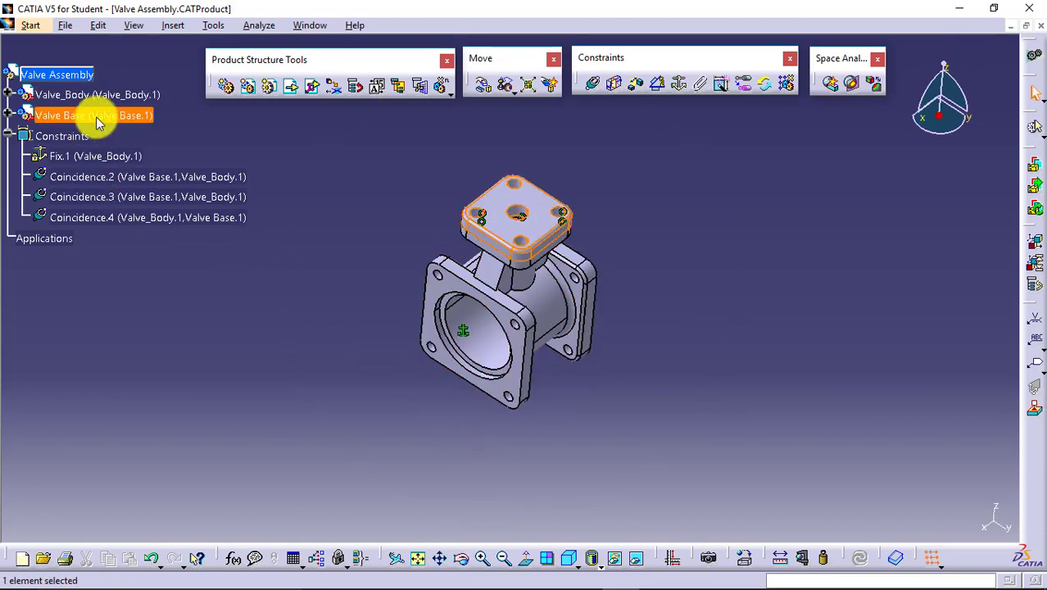
{"action": "right_click", "coordinate": [96, 116]}
{"action": "mouse_move", "coordinate": [222, 329]}
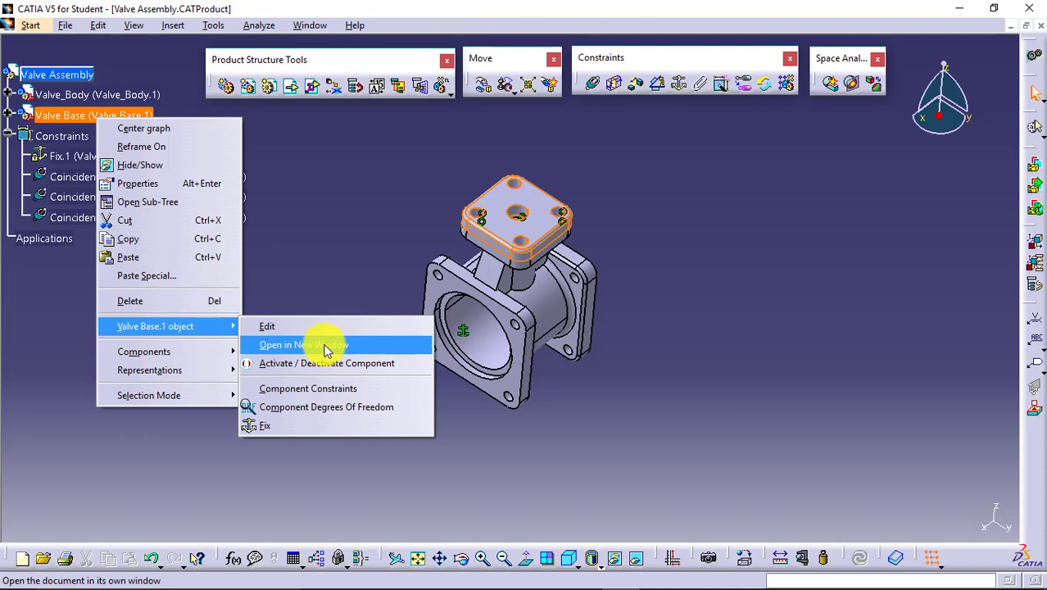
{"action": "left_click", "coordinate": [356, 405]}
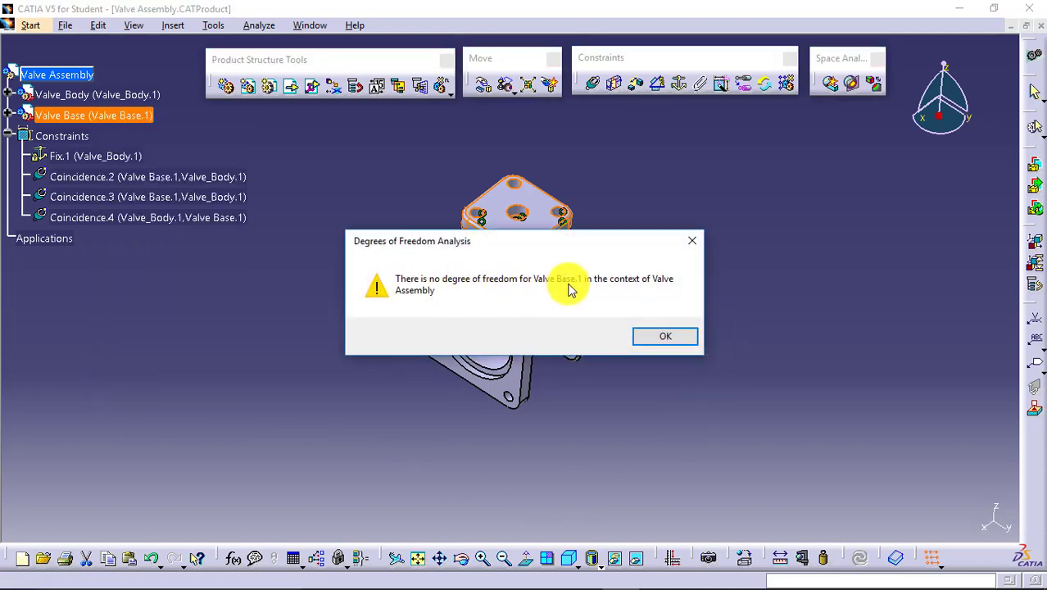
{"action": "left_click", "coordinate": [673, 336]}
{"action": "left_click", "coordinate": [664, 410]}
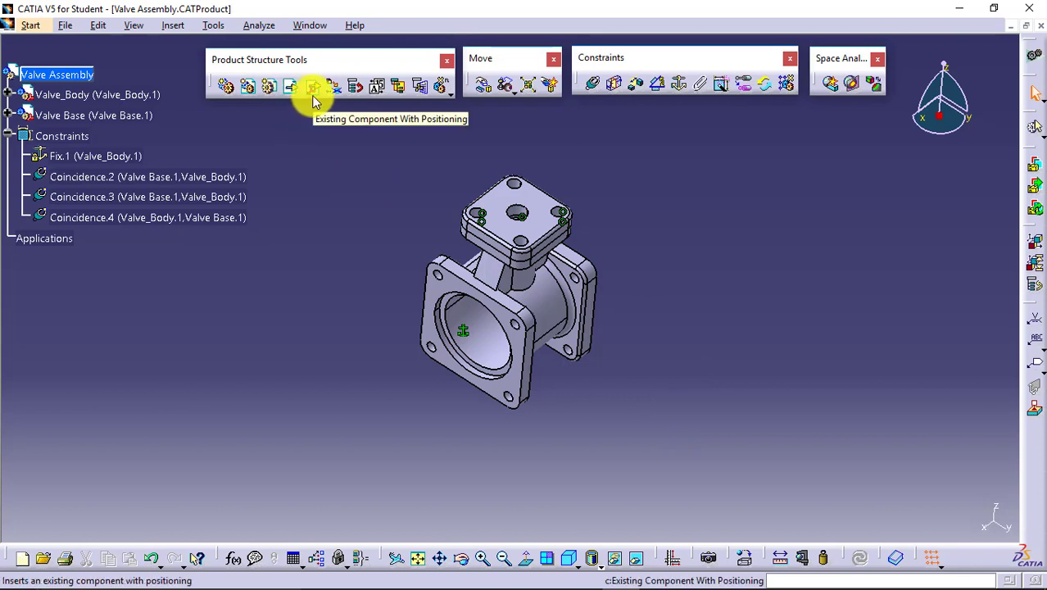
Step: Collapse the Constraints node and insert the Valve_Cap file into Valve Assembly as an Existing Component
{"action": "left_click", "coordinate": [8, 135]}
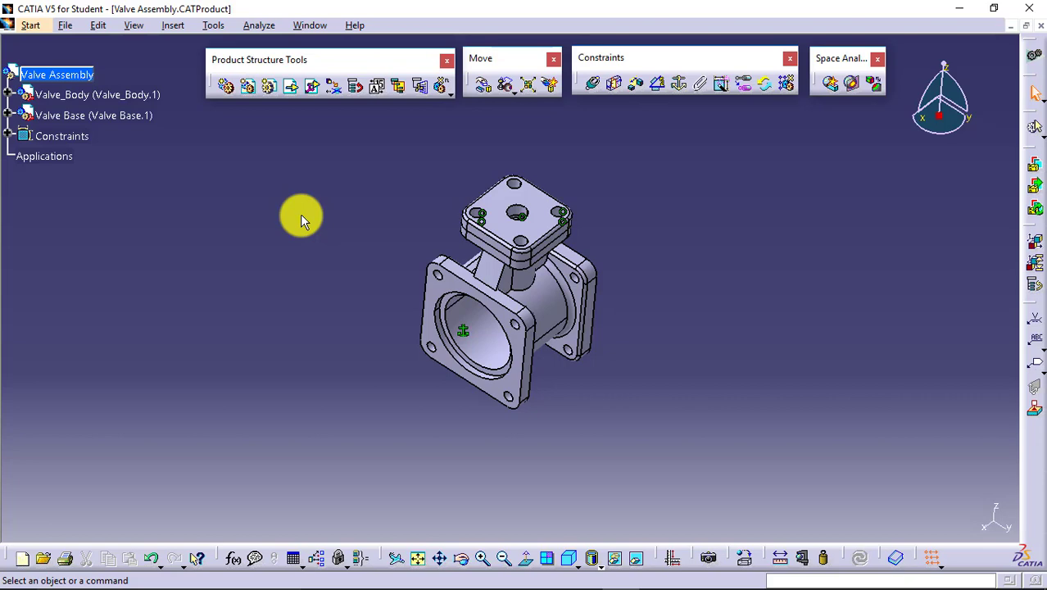
{"action": "left_click", "coordinate": [291, 90]}
{"action": "left_click", "coordinate": [53, 74]}
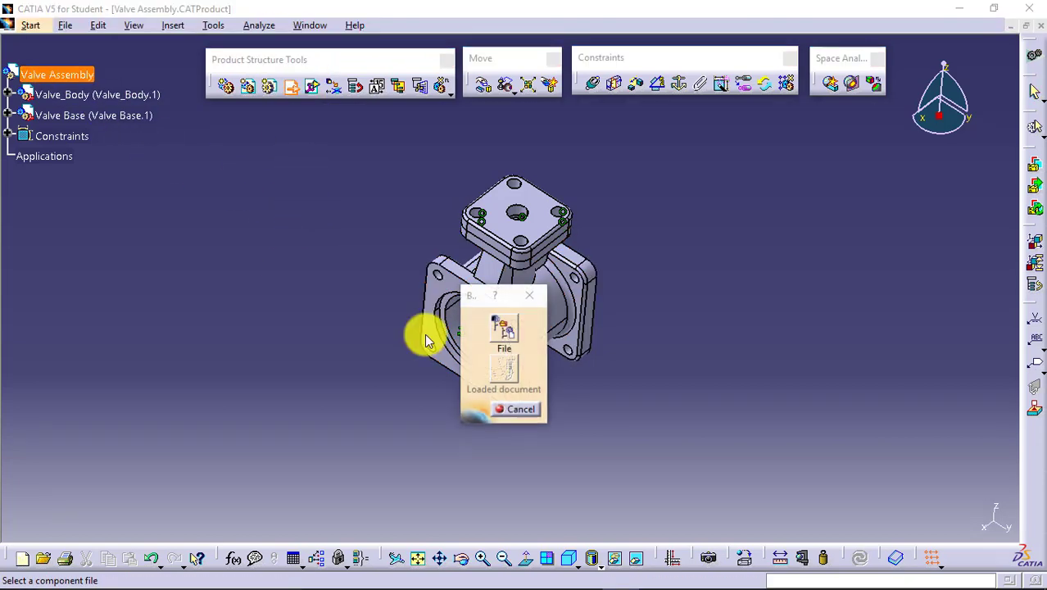
{"action": "left_click", "coordinate": [504, 328]}
{"action": "left_click", "coordinate": [384, 240]}
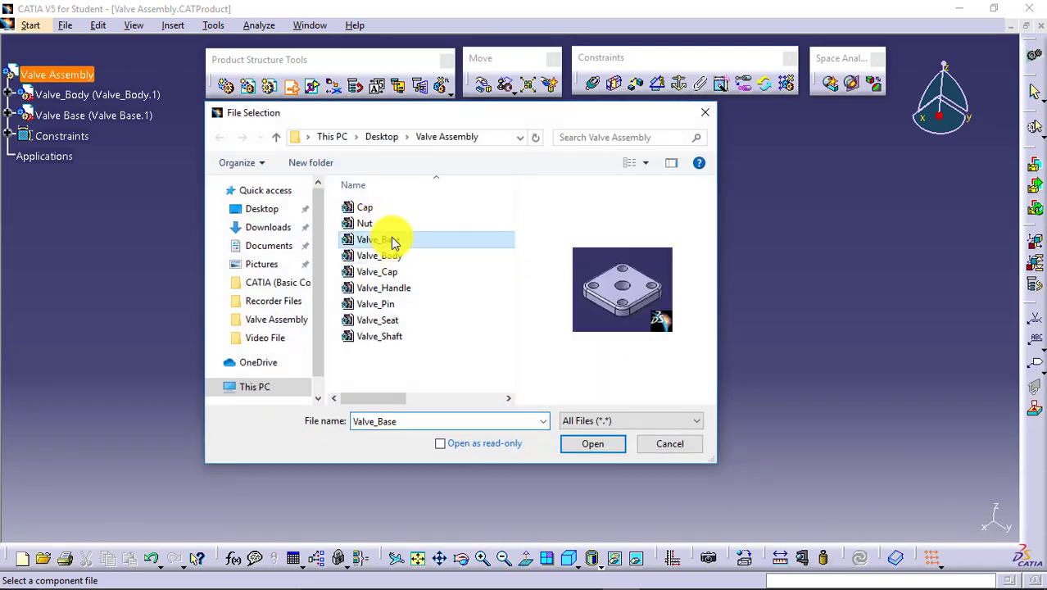
{"action": "left_click", "coordinate": [396, 290]}
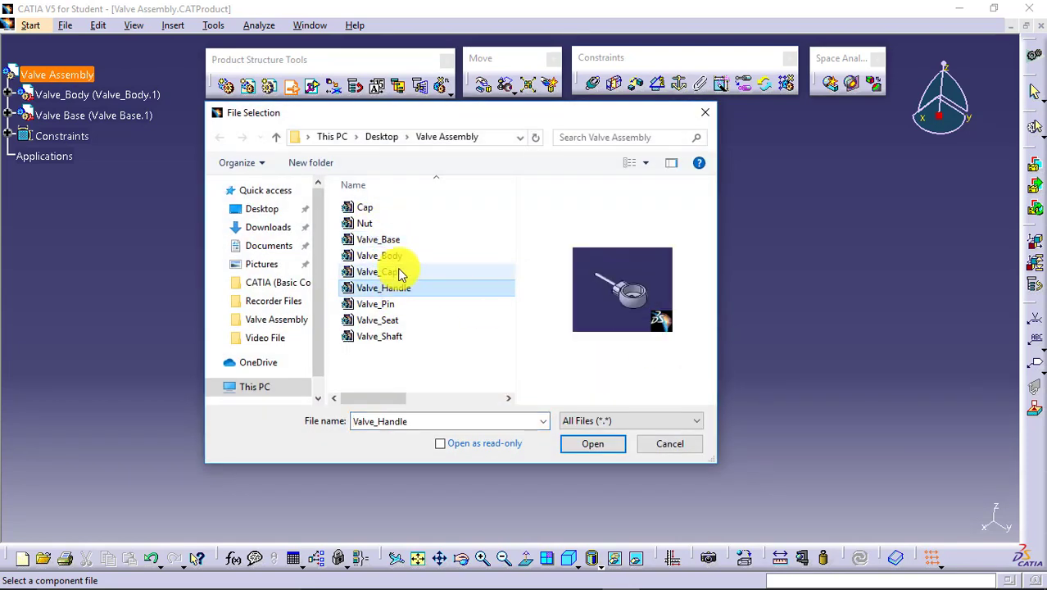
{"action": "left_click", "coordinate": [397, 271]}
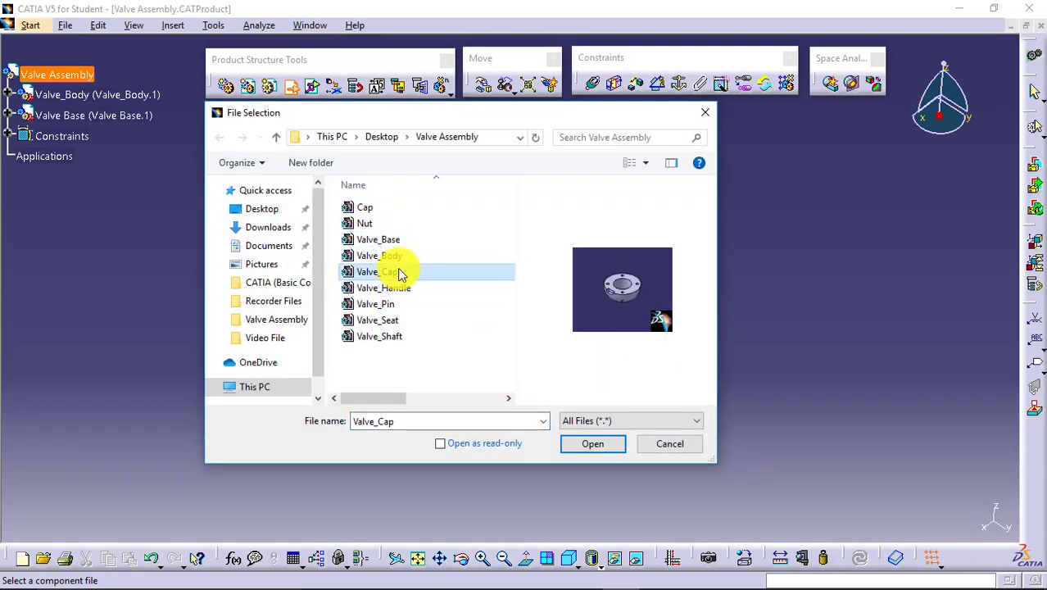
{"action": "left_click", "coordinate": [599, 442]}
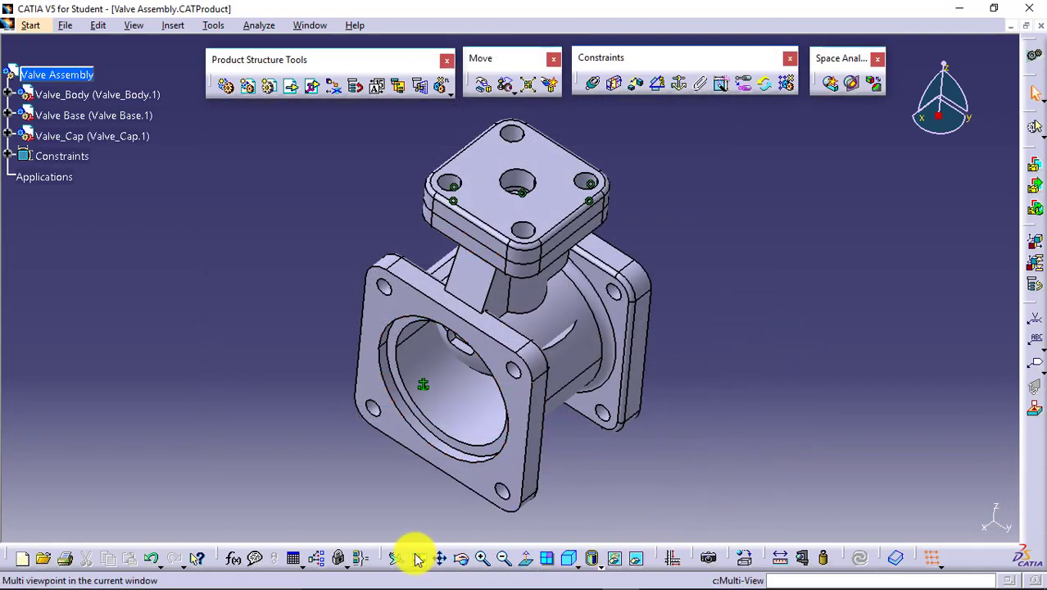
{"action": "left_click", "coordinate": [503, 558]}
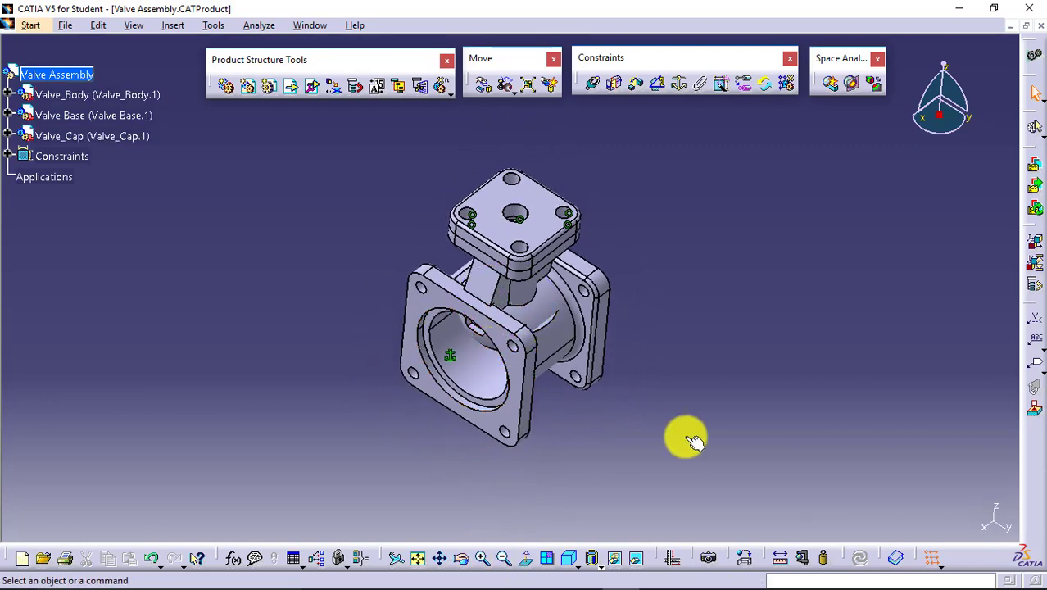
Step: Manipulate the valve cap along the X axis until it sits clear of the valve body's bore
{"action": "left_click", "coordinate": [486, 88]}
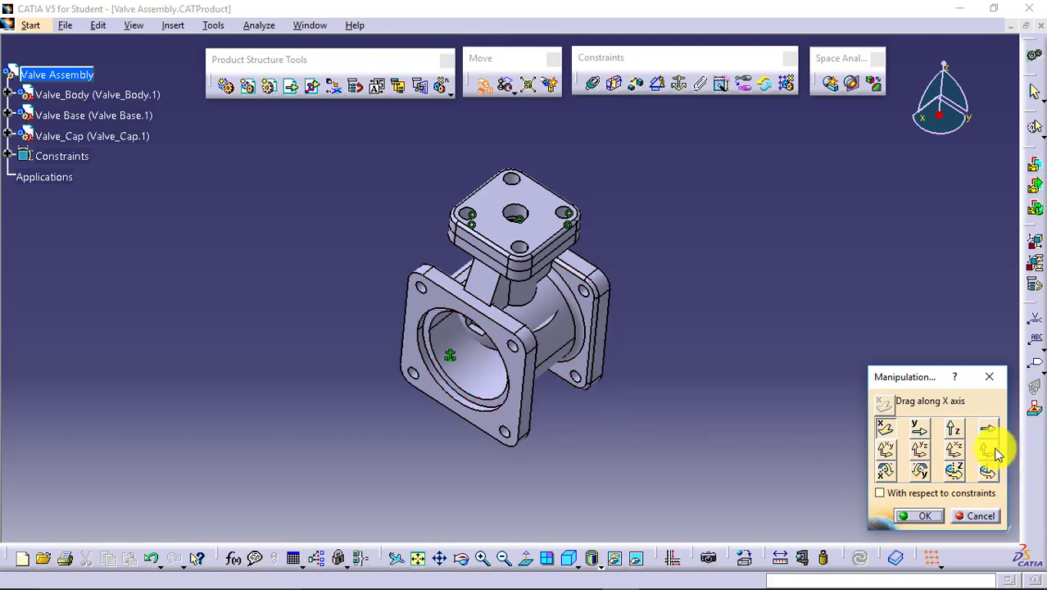
{"action": "left_click", "coordinate": [887, 430]}
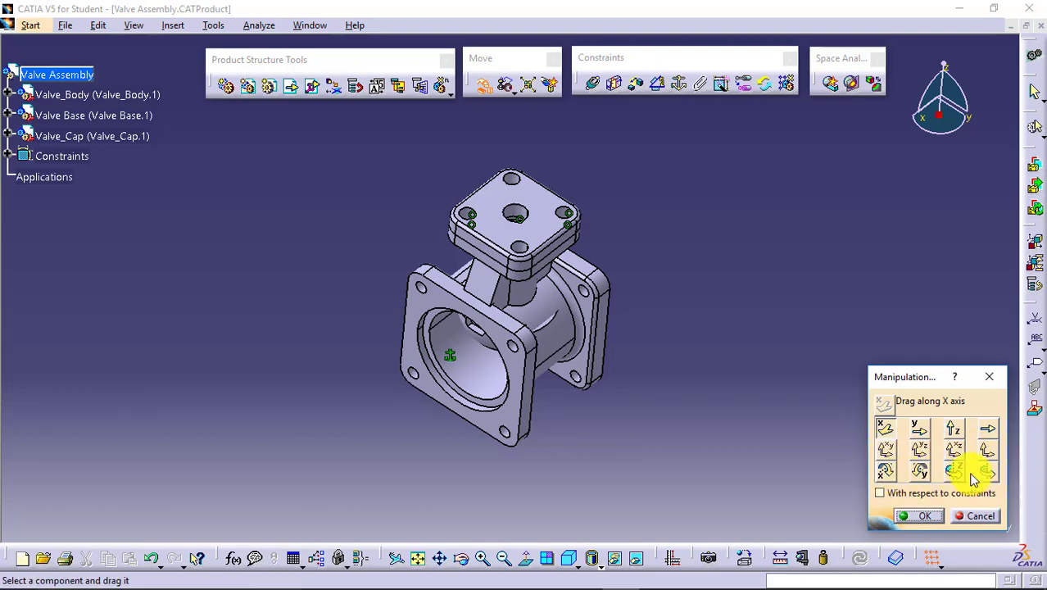
{"action": "left_click", "coordinate": [888, 430]}
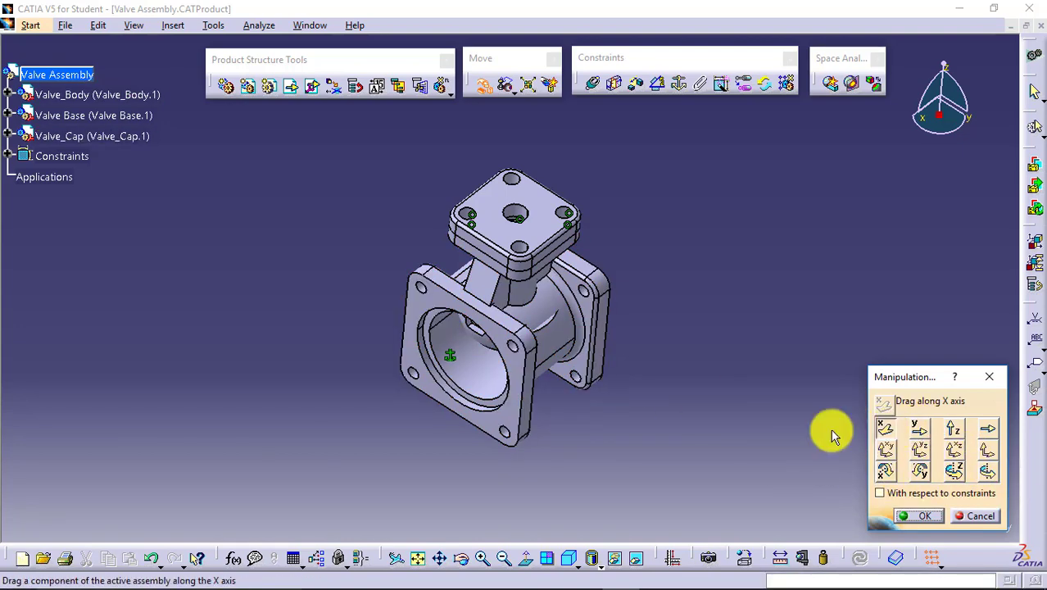
{"action": "left_click_drag", "start_coordinate": [467, 343], "coordinate": [313, 417]}
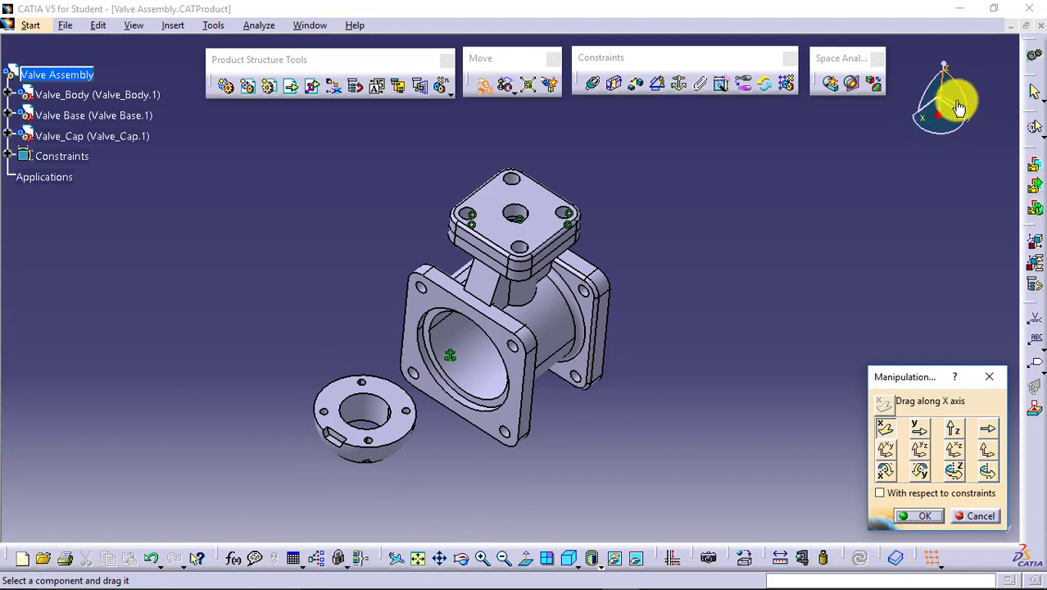
Step: Rotate the valve cap around the Y axis so its narrow end faces outward, and move it along X in front of the body's flange
{"action": "left_click", "coordinate": [921, 473]}
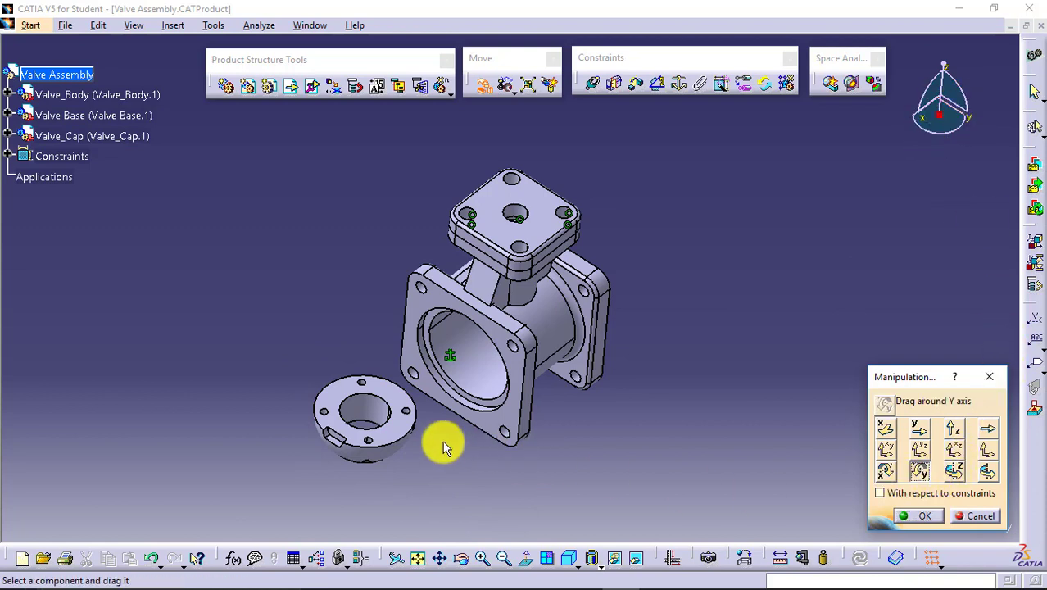
{"action": "left_click_drag", "start_coordinate": [332, 436], "coordinate": [692, 199]}
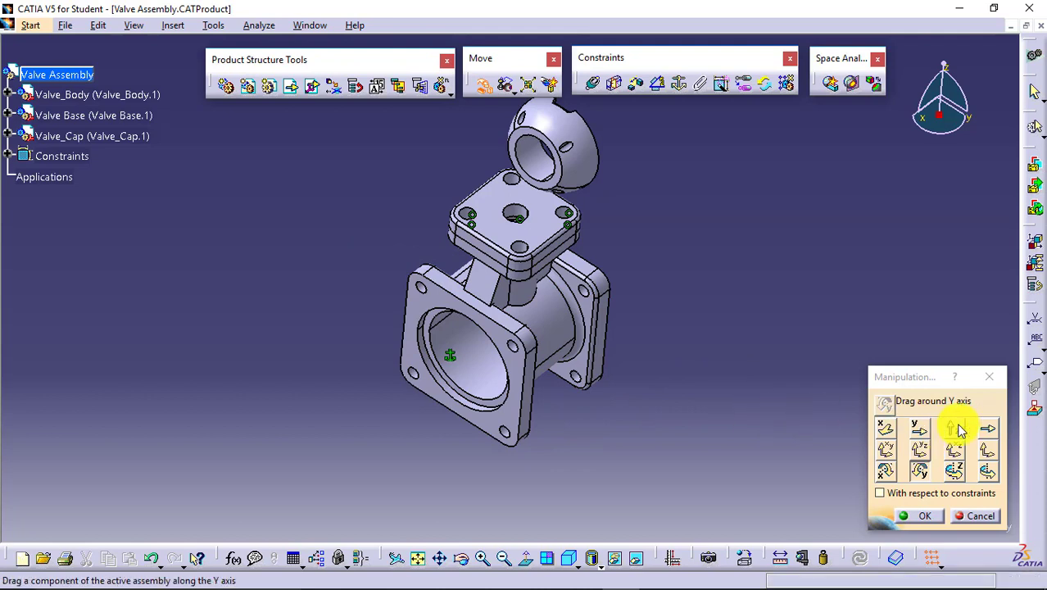
{"action": "left_click", "coordinate": [892, 433]}
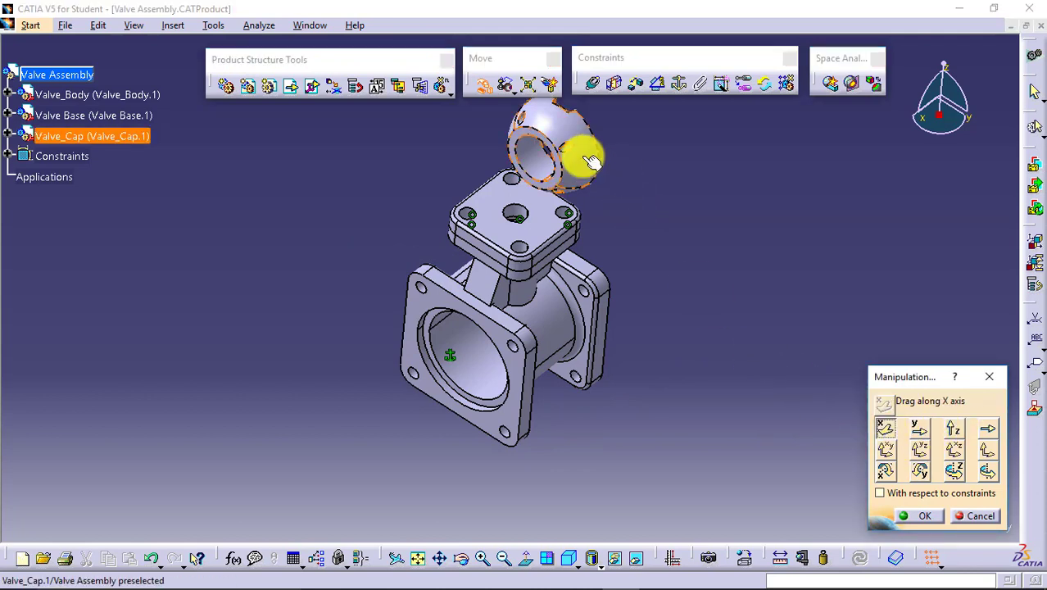
{"action": "left_click_drag", "start_coordinate": [579, 159], "coordinate": [428, 420]}
{"action": "left_click", "coordinate": [956, 427]}
{"action": "middle_click_drag", "start_coordinate": [748, 413], "coordinate": [747, 413]}
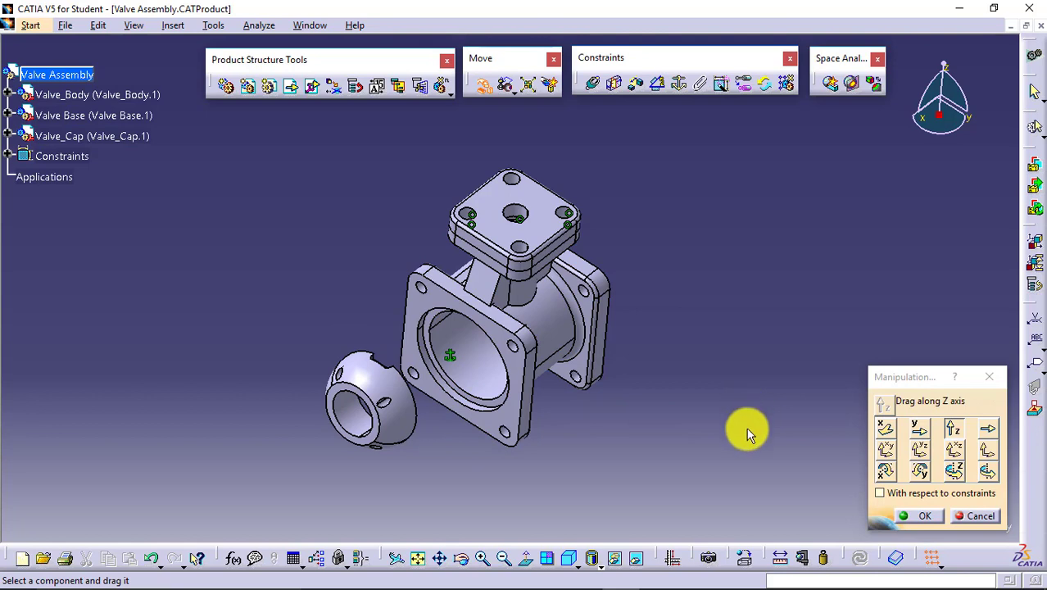
{"action": "left_click", "coordinate": [923, 516]}
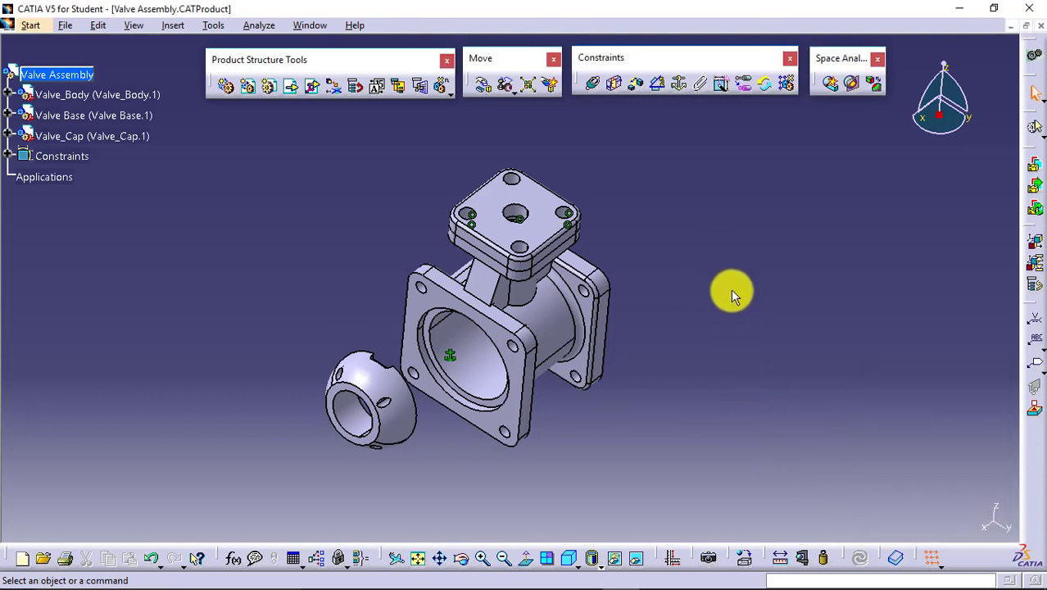
Step: Add a contact constraint between the valve body's outer flange face and the valve cap's flat annular face, and update the assembly
{"action": "left_click", "coordinate": [616, 92]}
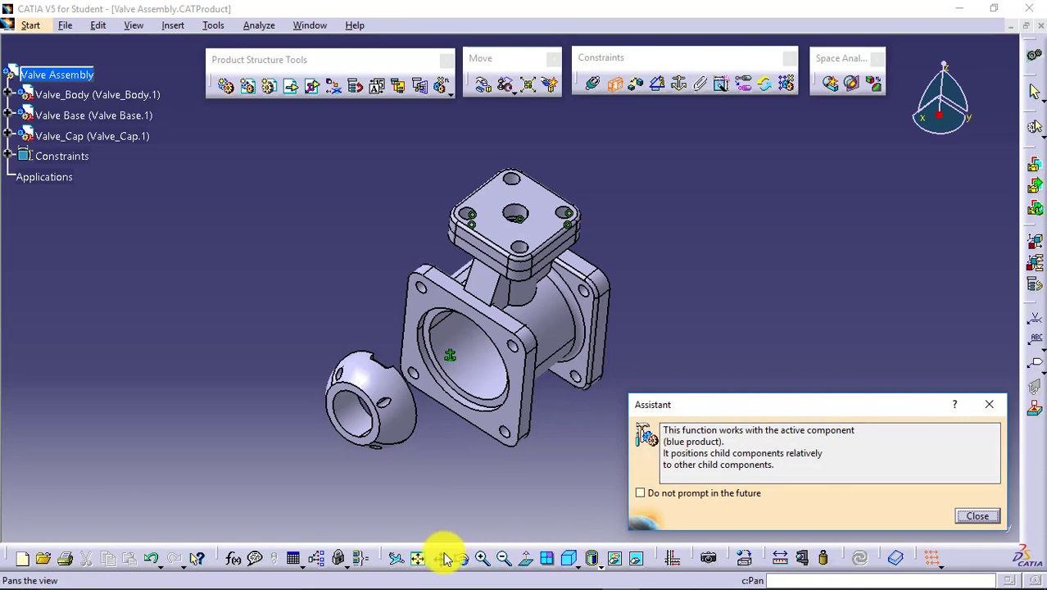
{"action": "left_click", "coordinate": [517, 368]}
{"action": "middle_click_drag", "start_coordinate": [506, 502], "coordinate": [315, 319]}
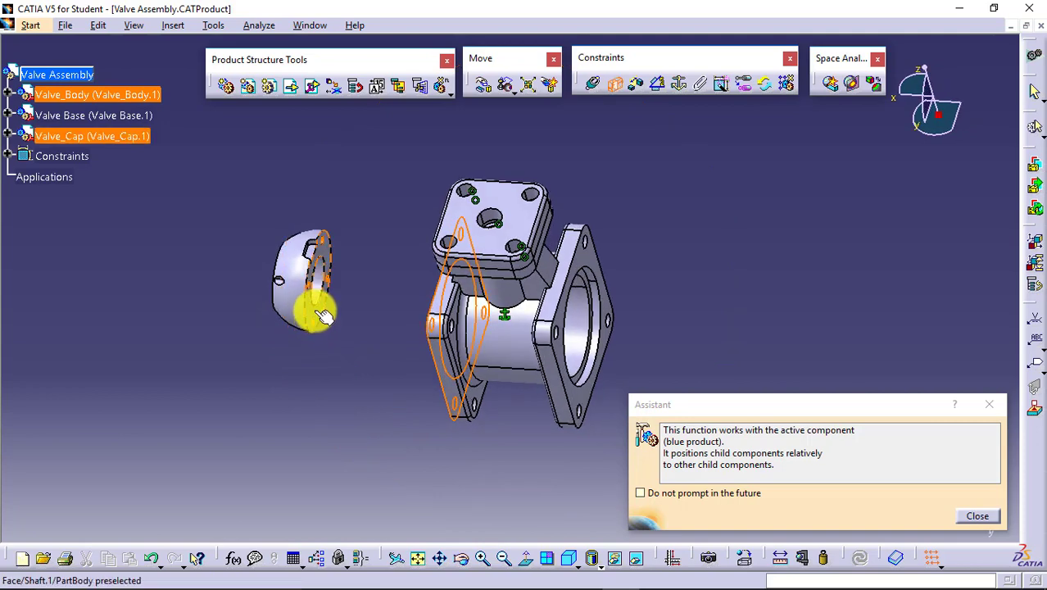
{"action": "left_click", "coordinate": [311, 307]}
{"action": "left_click", "coordinate": [862, 556]}
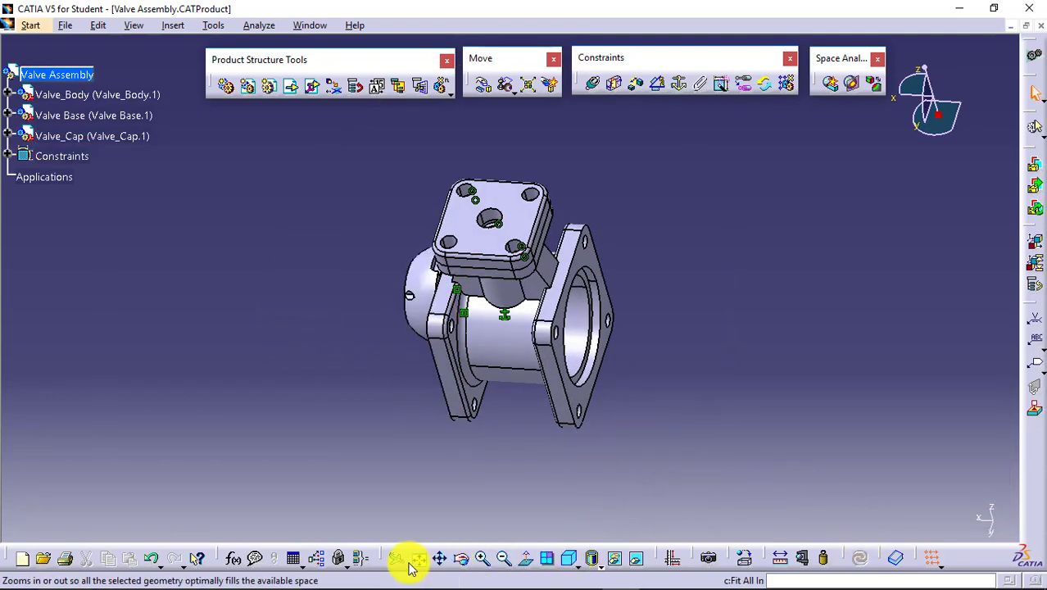
Step: Constrain the valve cap's bore axis coincident with the valve body's main bore axis, and update the assembly
{"action": "left_click", "coordinate": [460, 559]}
{"action": "left_click_drag", "start_coordinate": [480, 484], "coordinate": [691, 325]}
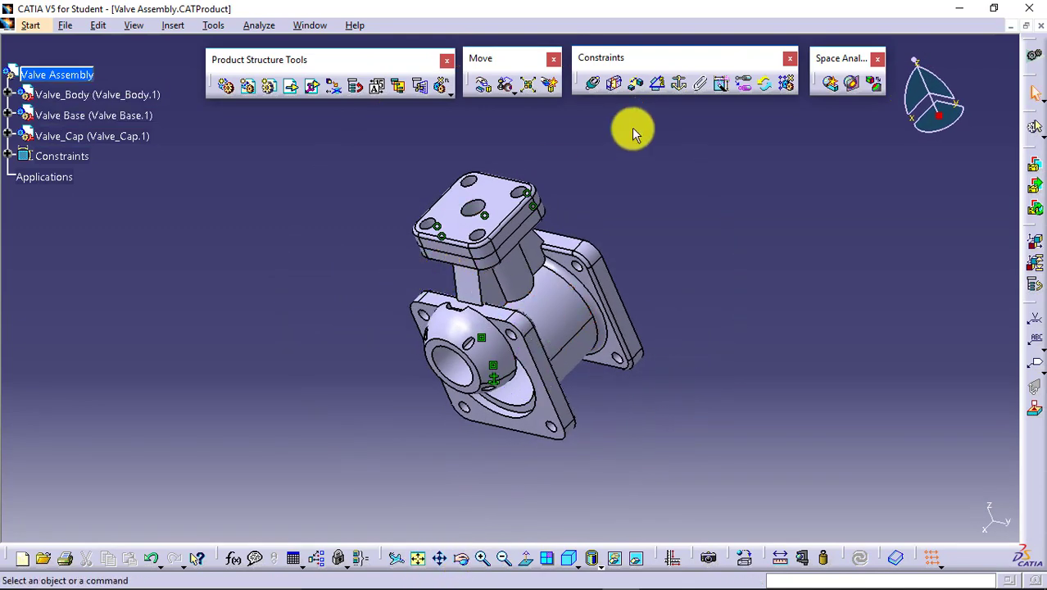
{"action": "left_click", "coordinate": [592, 82]}
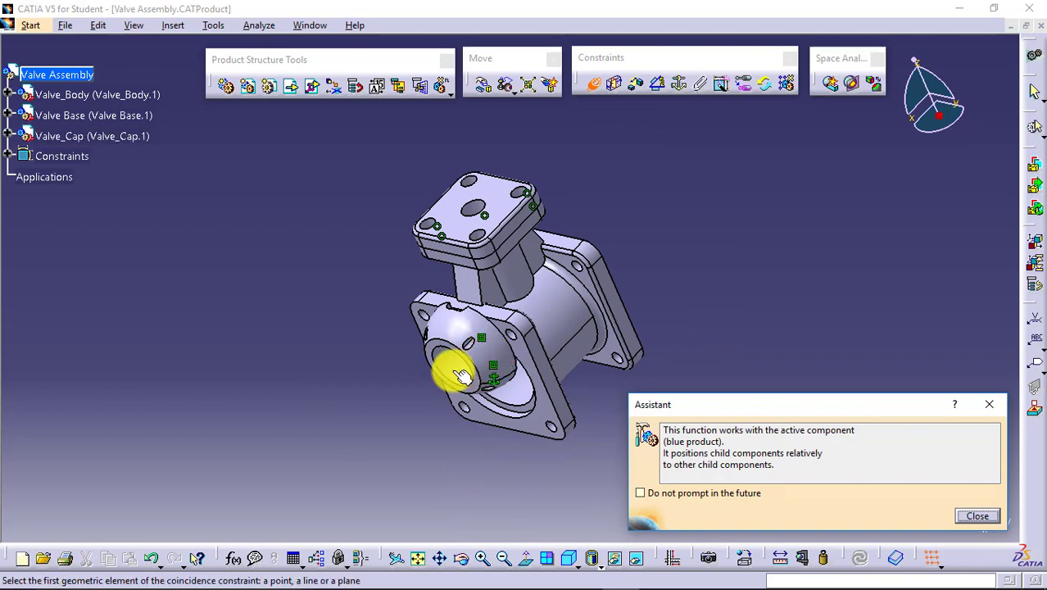
{"action": "left_click", "coordinate": [447, 374]}
{"action": "left_click", "coordinate": [519, 398]}
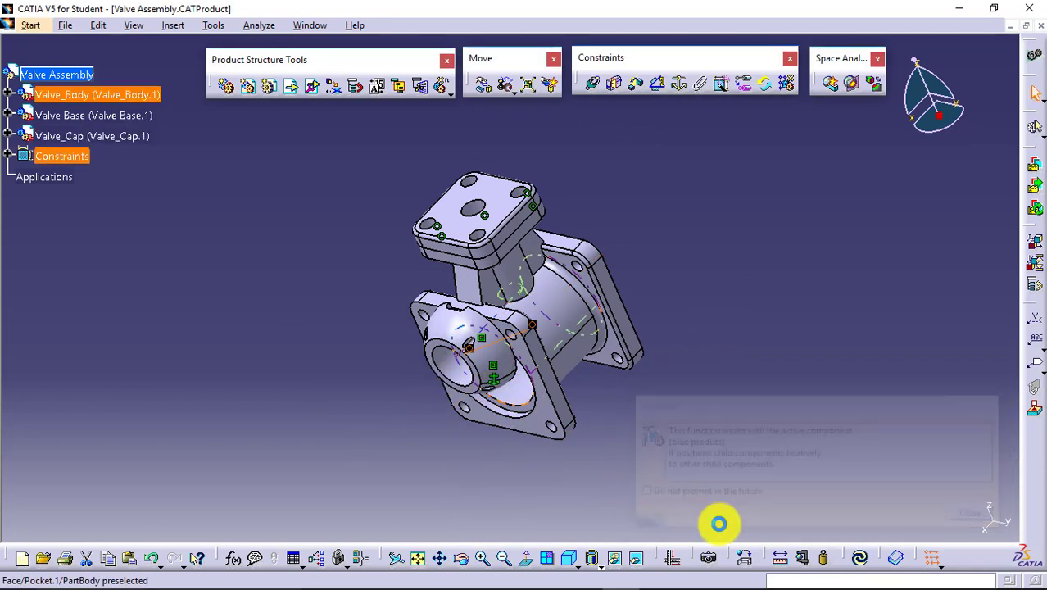
{"action": "left_click", "coordinate": [859, 557]}
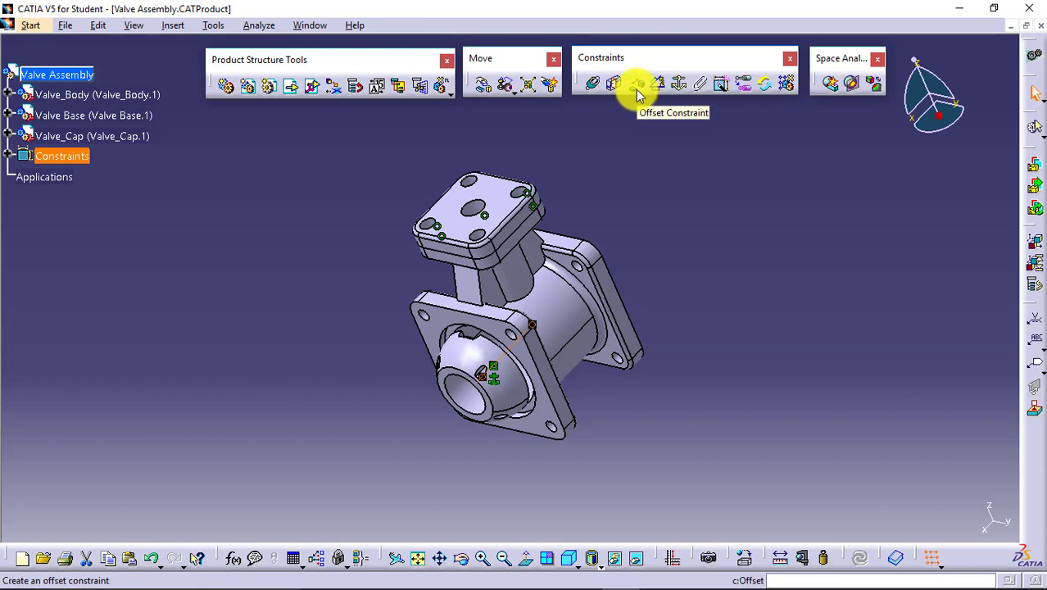
Step: Delete the surface contact constraint between Valve_Cap and Valve_Body
{"action": "left_click", "coordinate": [136, 283]}
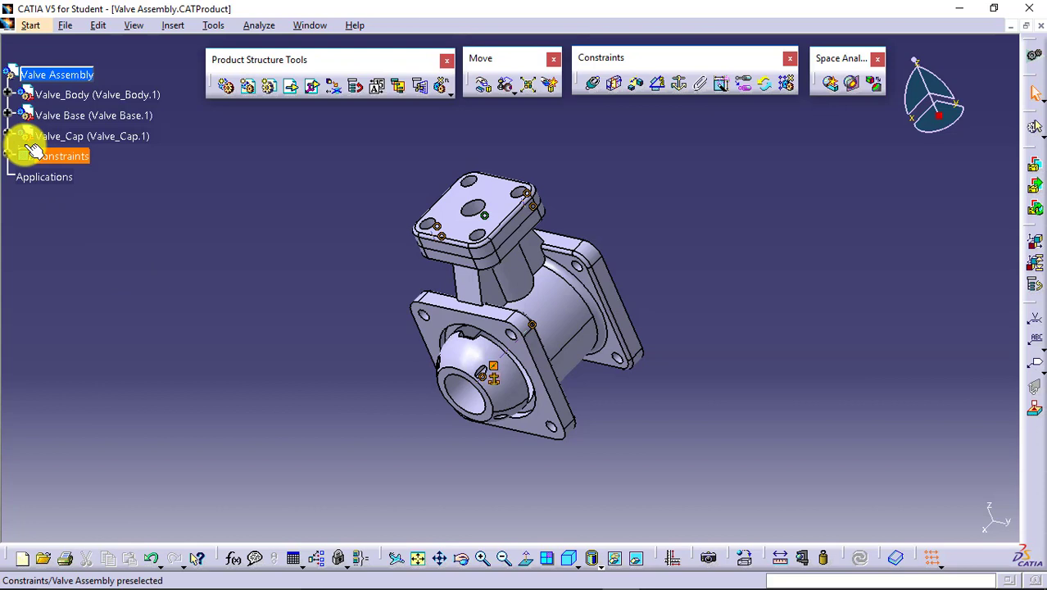
{"action": "left_click", "coordinate": [10, 153]}
{"action": "left_click", "coordinate": [139, 256]}
{"action": "right_click", "coordinate": [145, 257]}
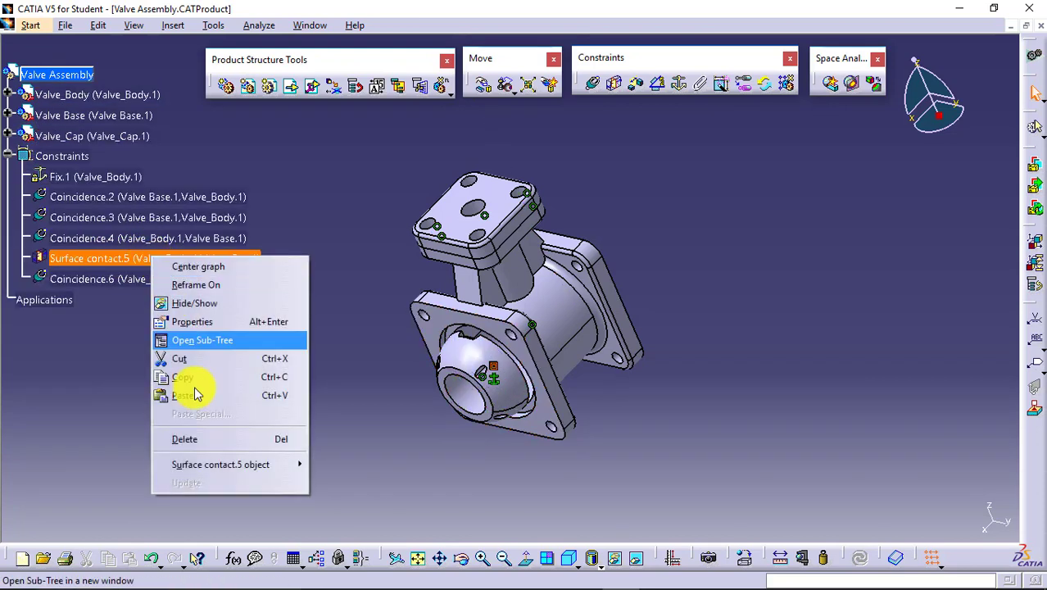
{"action": "left_click", "coordinate": [219, 448]}
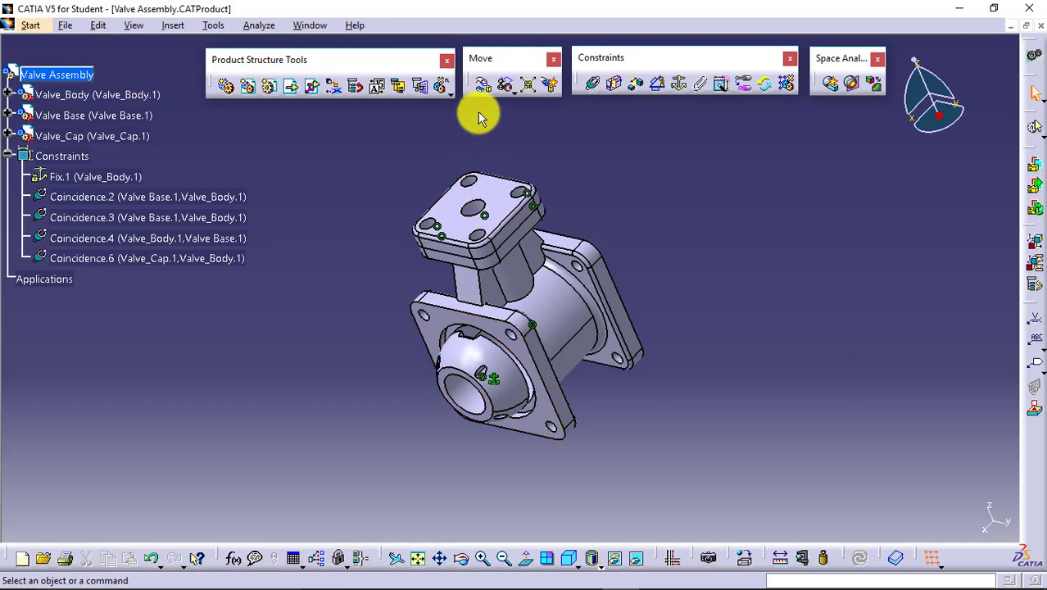
Step: Manipulate the valve cap along the X axis again to pull it out in front of the valve body's flange
{"action": "left_click", "coordinate": [487, 85]}
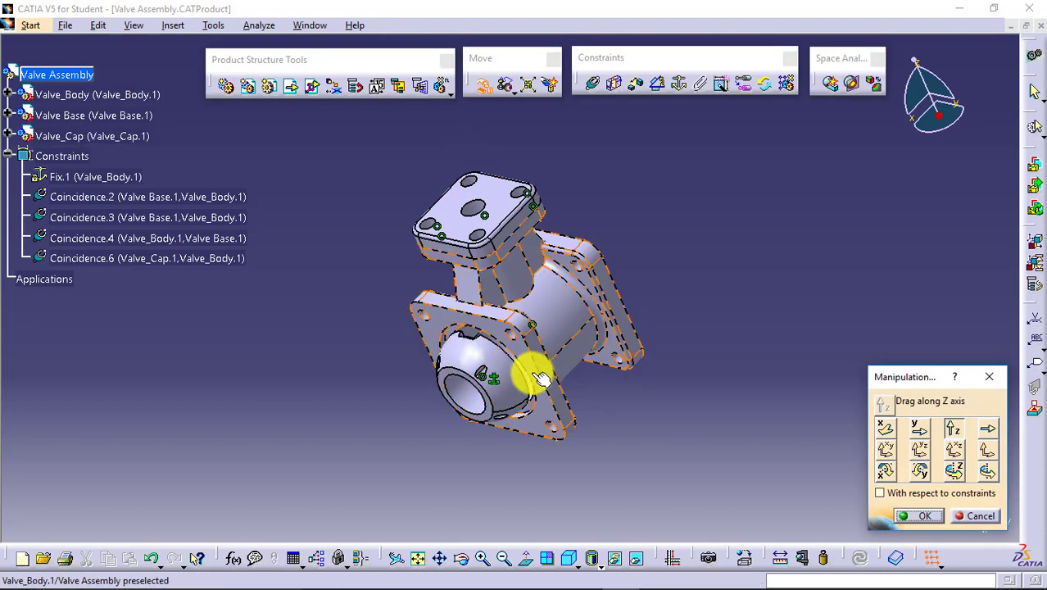
{"action": "left_click", "coordinate": [886, 428]}
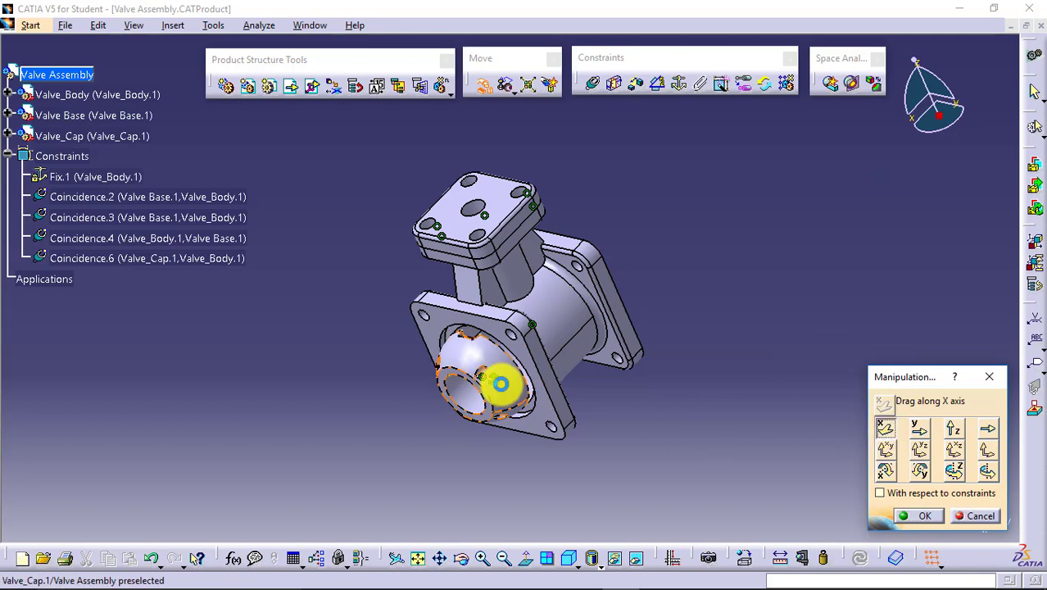
{"action": "left_click_drag", "start_coordinate": [496, 384], "coordinate": [406, 459]}
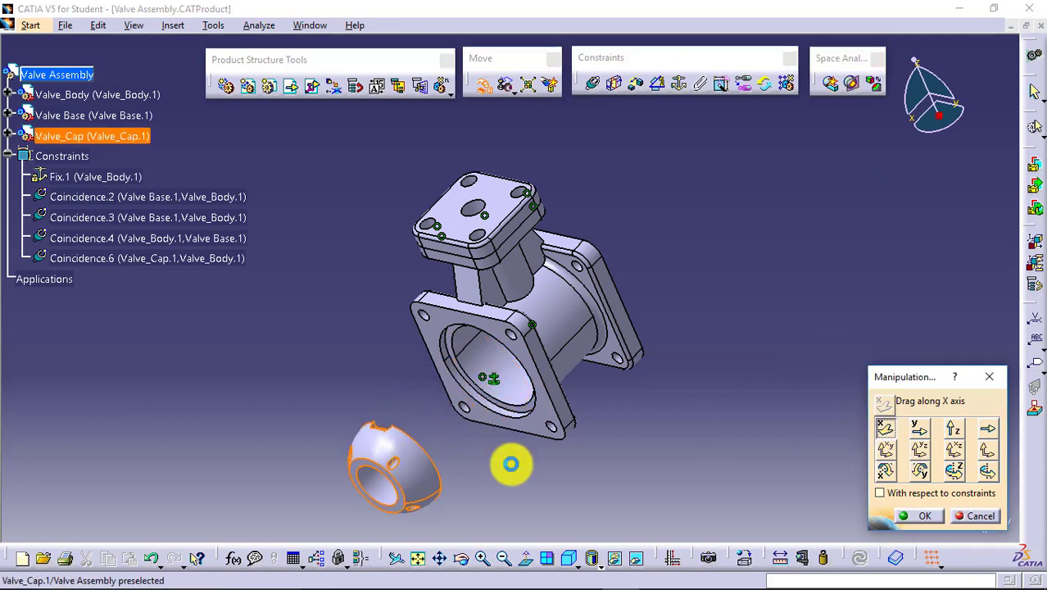
{"action": "left_click", "coordinate": [921, 516]}
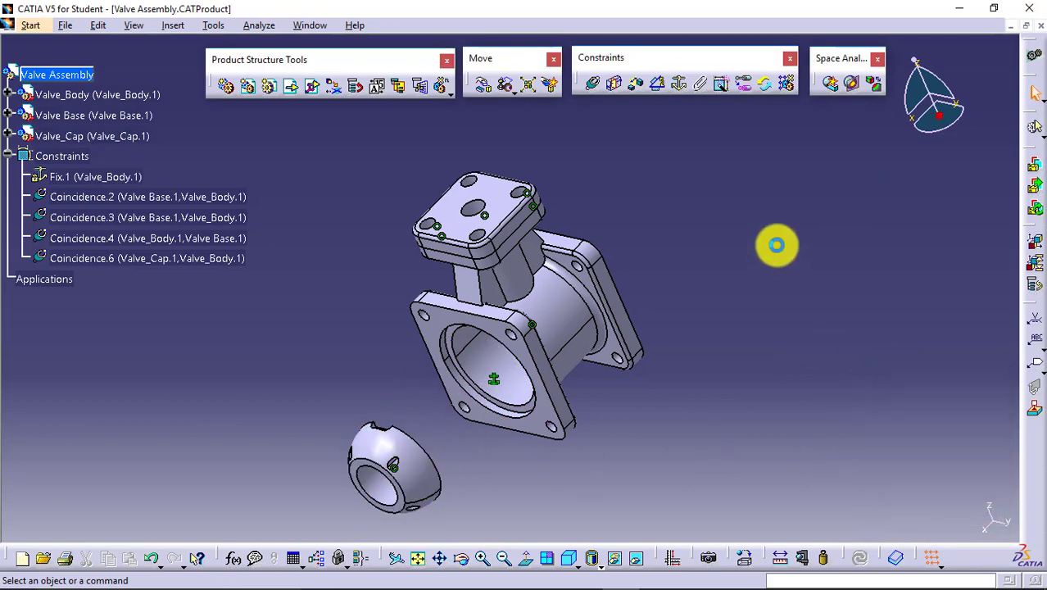
Step: Add a 20 mm offset constraint between the body's outer flange face and the cap's flat annular face with Opposite orientation, and update the assembly
{"action": "left_click", "coordinate": [629, 90]}
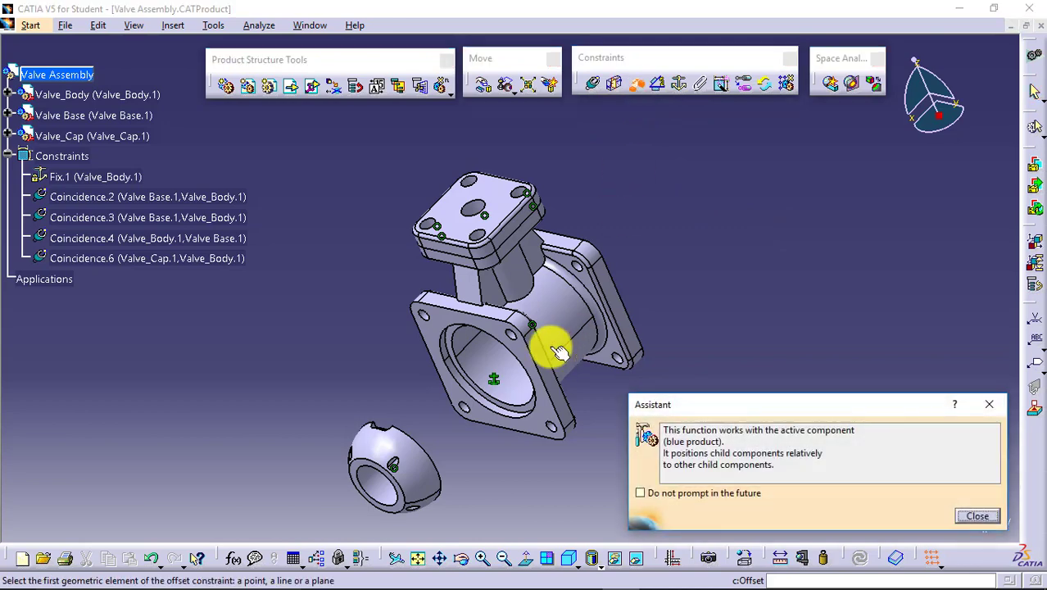
{"action": "left_click", "coordinate": [546, 419]}
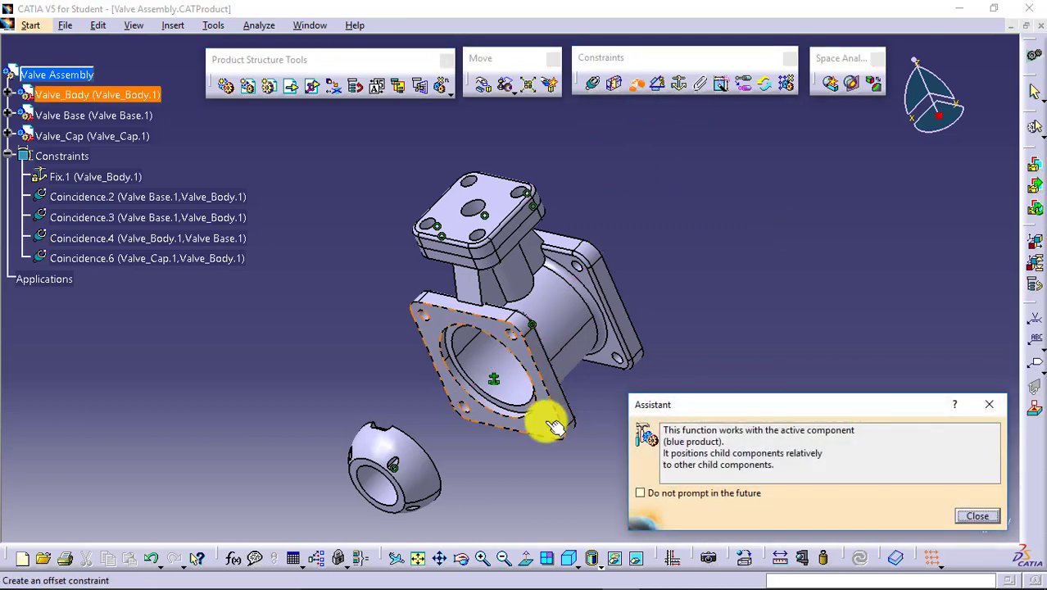
{"action": "left_click", "coordinate": [461, 558]}
{"action": "left_click_drag", "start_coordinate": [571, 472], "coordinate": [335, 307]}
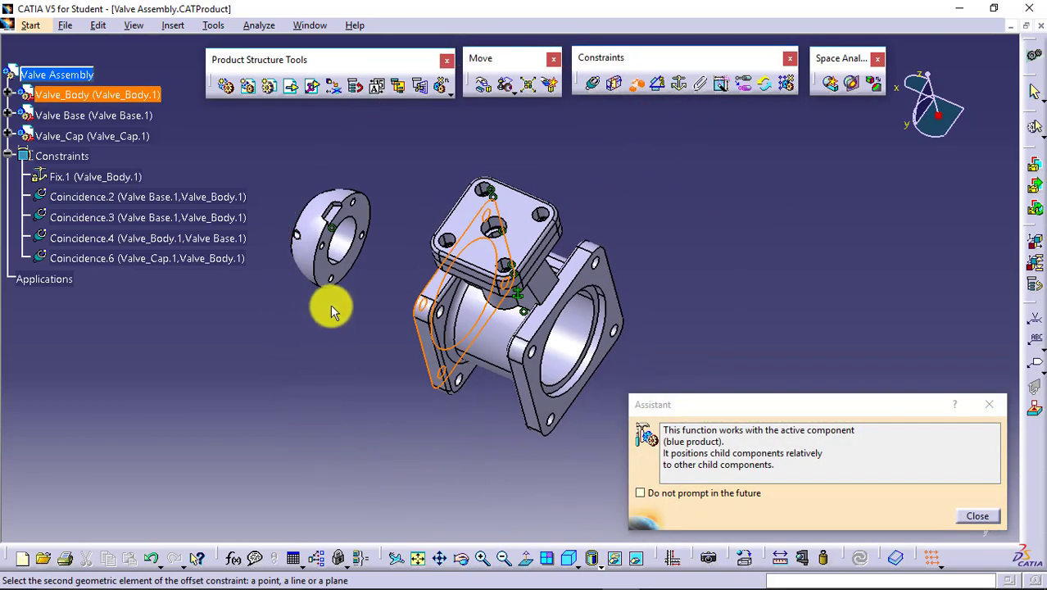
{"action": "left_click", "coordinate": [312, 257]}
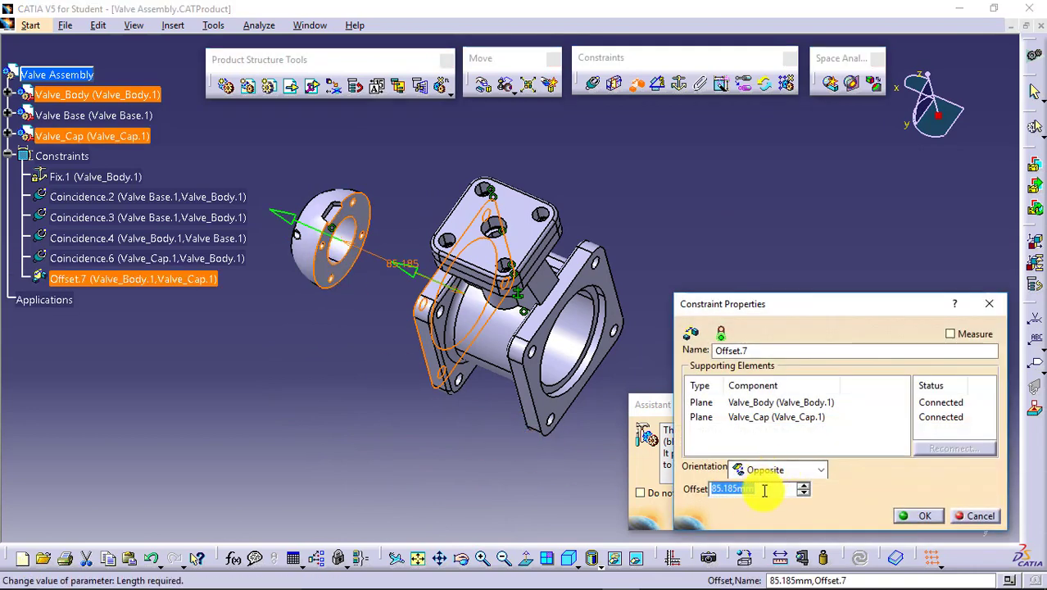
{"action": "left_click_drag", "start_coordinate": [766, 492], "coordinate": [704, 492]}
{"action": "type", "text": "2"}
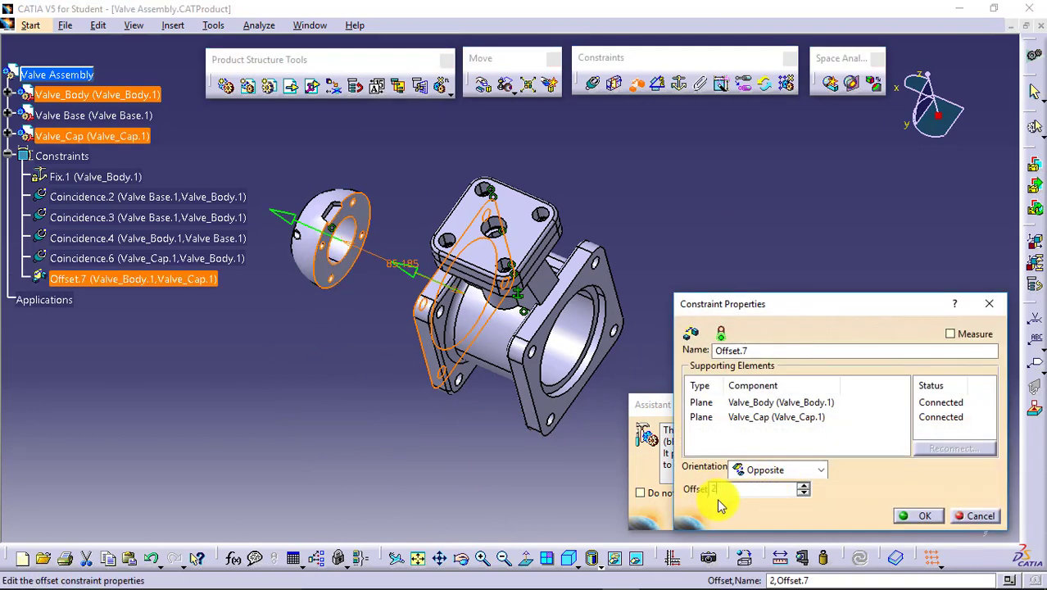
{"action": "type", "text": "0"}
{"action": "key", "text": "Return"}
{"action": "left_click", "coordinate": [862, 560]}
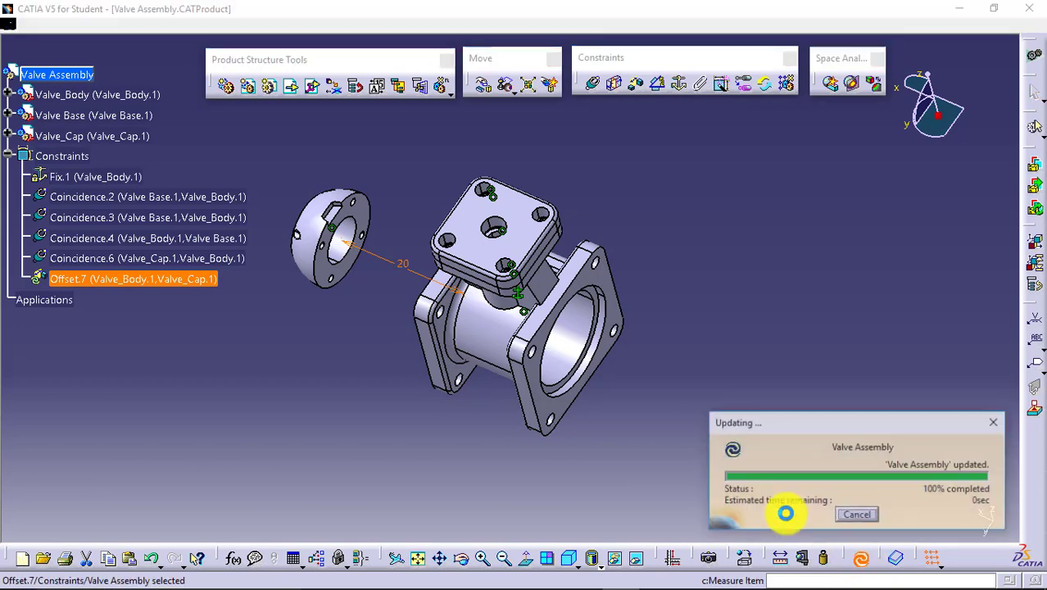
{"action": "left_click", "coordinate": [686, 409]}
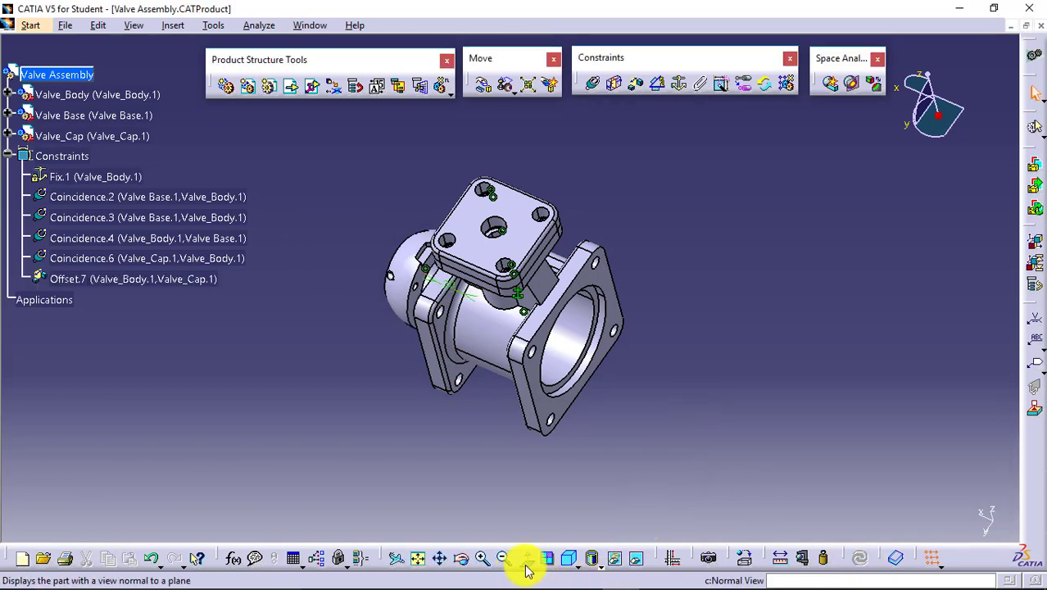
Step: Edit the valve cap's offset constraint to place the cap inside the valve body's bore, and update the assembly
{"action": "left_click", "coordinate": [461, 562]}
{"action": "left_click_drag", "start_coordinate": [518, 397], "coordinate": [679, 359]}
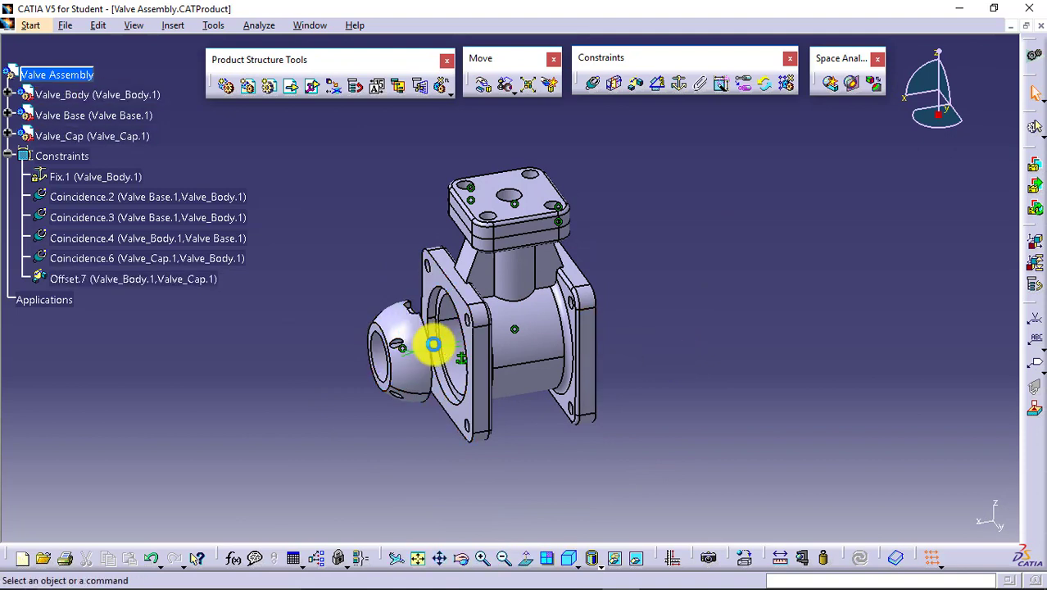
{"action": "double_click", "coordinate": [435, 346]}
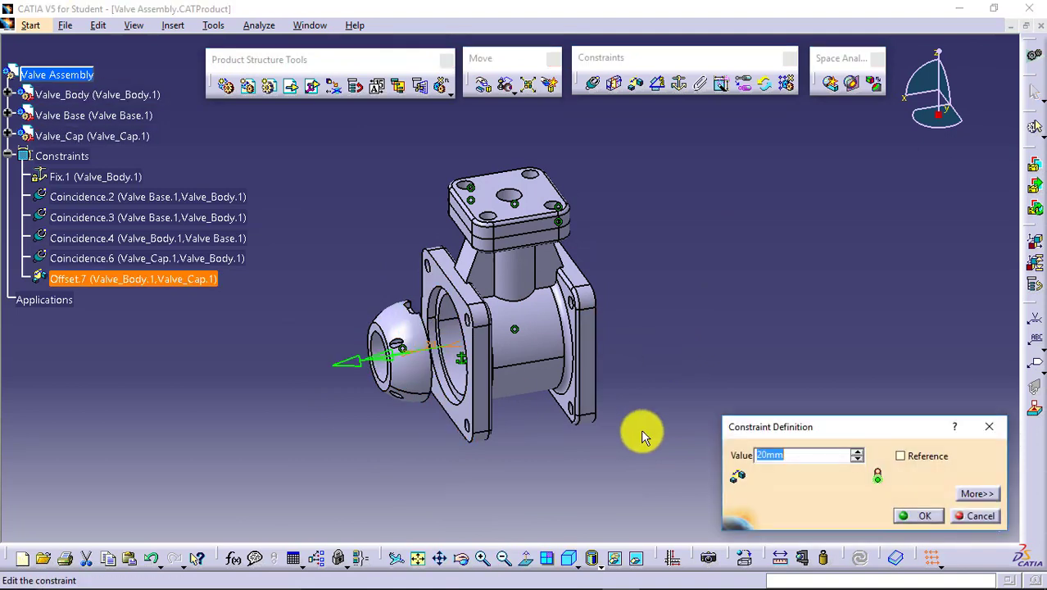
{"action": "key", "text": "Return"}
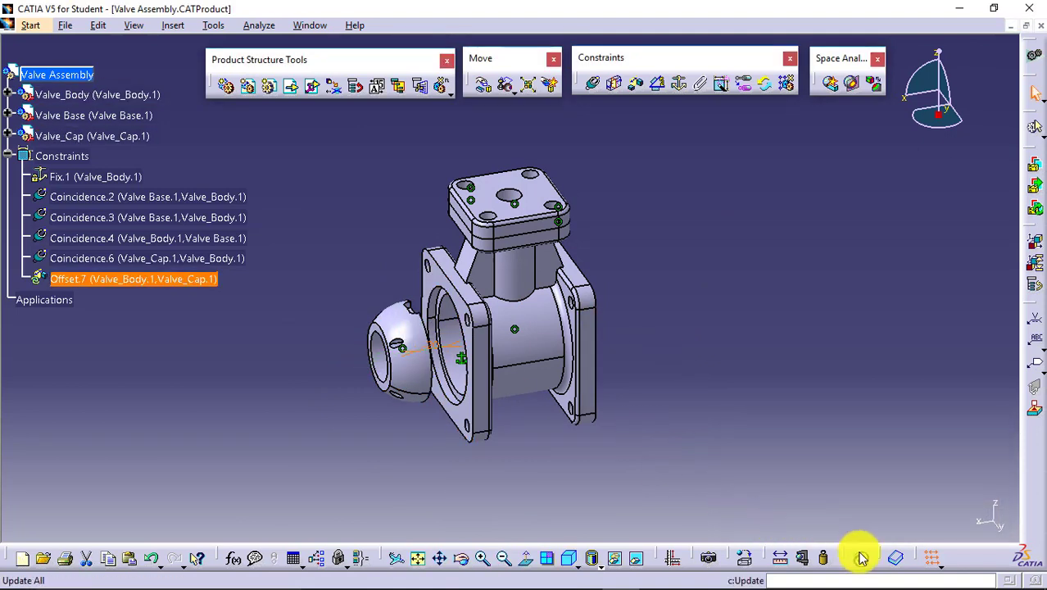
{"action": "left_click", "coordinate": [860, 558]}
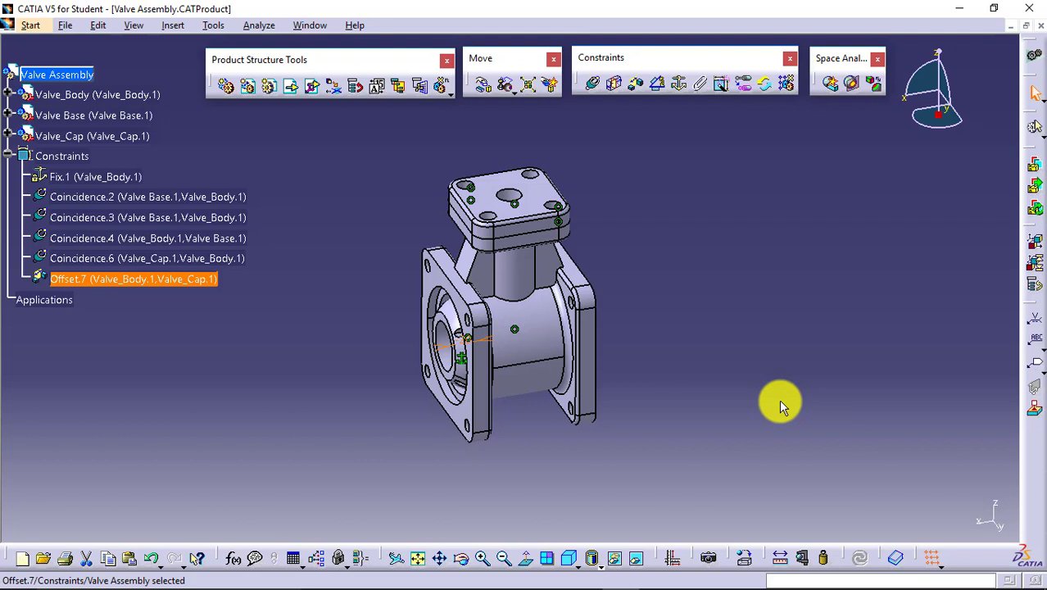
Step: Delete the offset constraint between Valve_Body and Valve_Cap
{"action": "right_click", "coordinate": [189, 283]}
{"action": "left_click", "coordinate": [245, 468]}
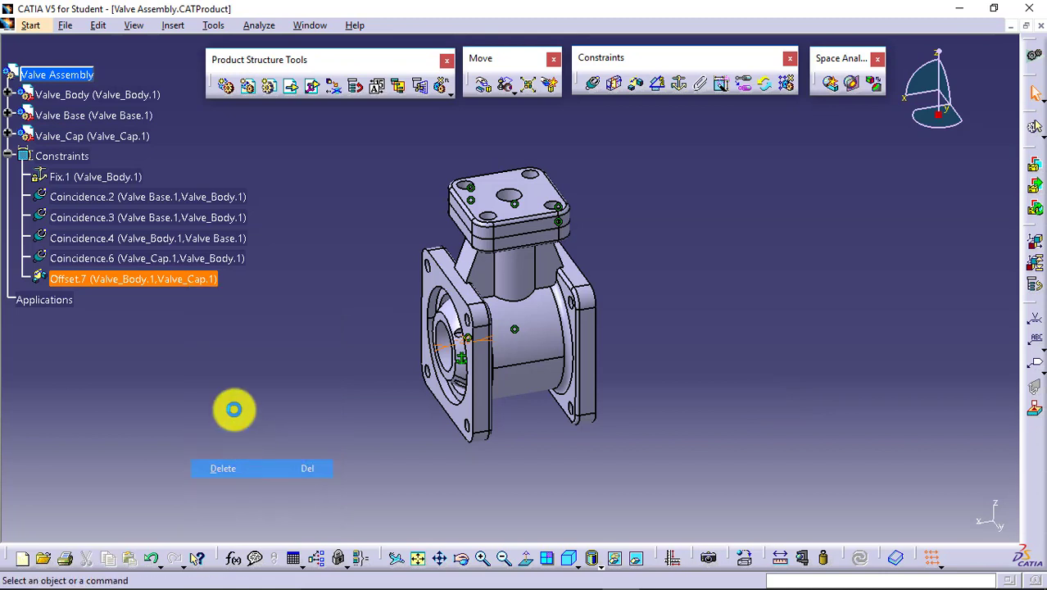
Step: Delete the coincidence constraint between Valve_Cap and Valve_Body, and pull the cap along the X axis out in front of the body's flange
{"action": "right_click", "coordinate": [194, 259]}
{"action": "left_click", "coordinate": [234, 445]}
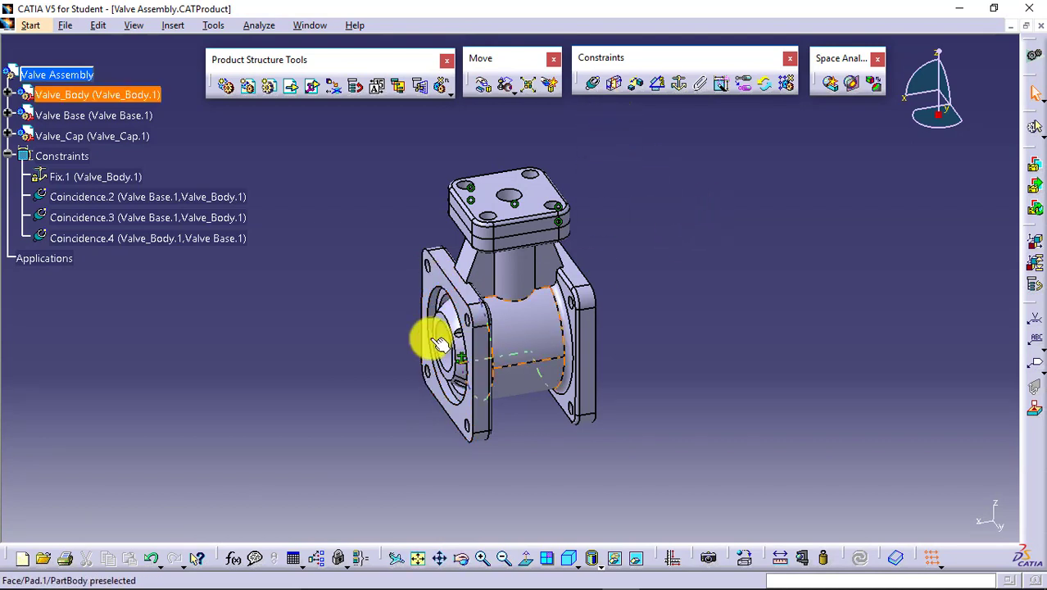
{"action": "left_click", "coordinate": [490, 86]}
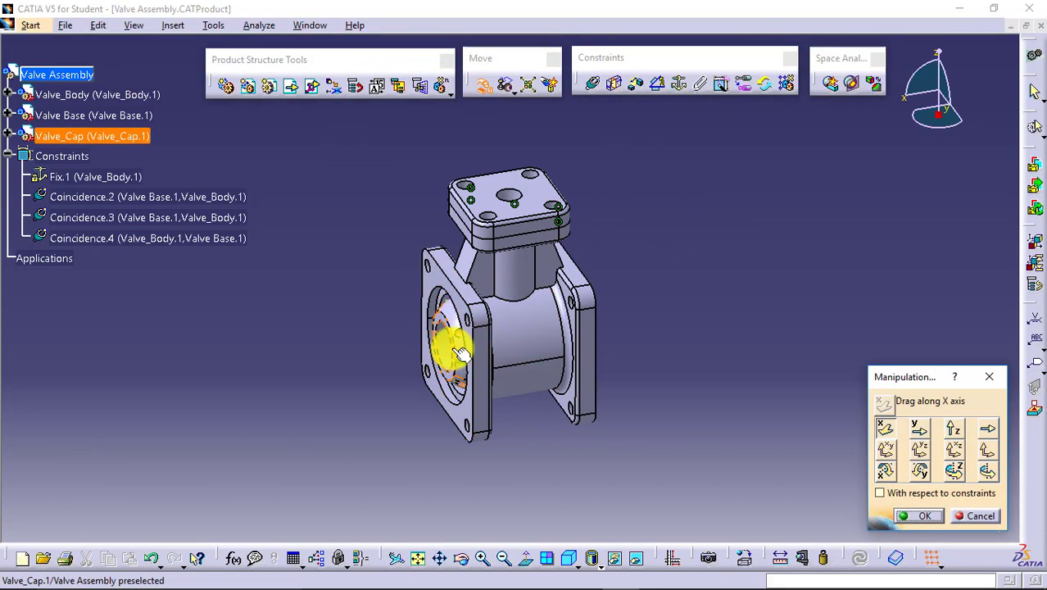
{"action": "left_click_drag", "start_coordinate": [452, 344], "coordinate": [340, 361]}
{"action": "left_click", "coordinate": [908, 515]}
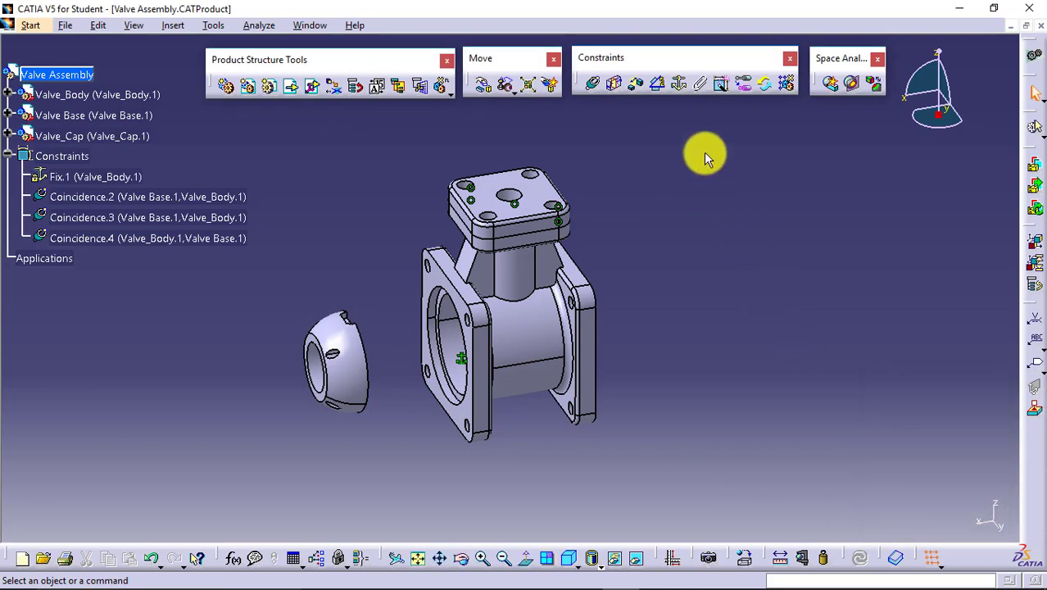
Step: Add a 45-degree angle constraint between the valve body's bore axis and the valve cap's axis, and update the assembly
{"action": "left_click", "coordinate": [659, 85]}
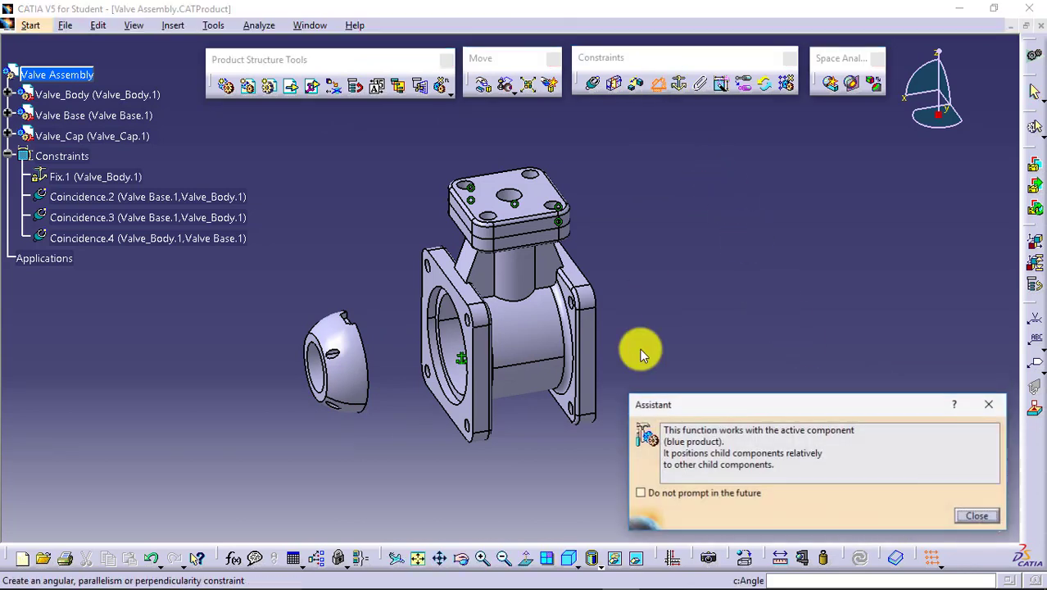
{"action": "left_click", "coordinate": [461, 330]}
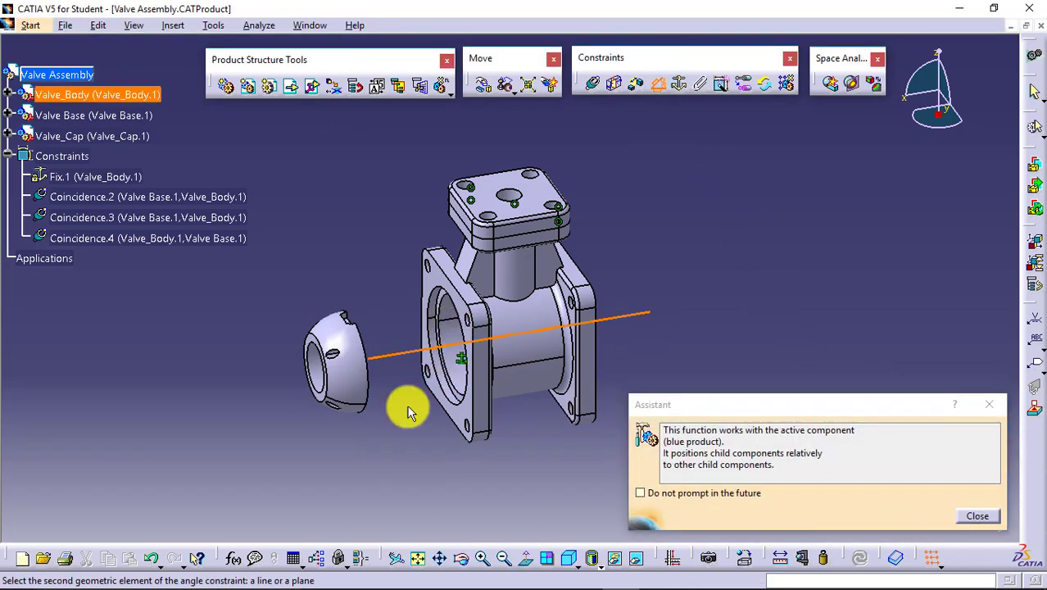
{"action": "left_click", "coordinate": [310, 363]}
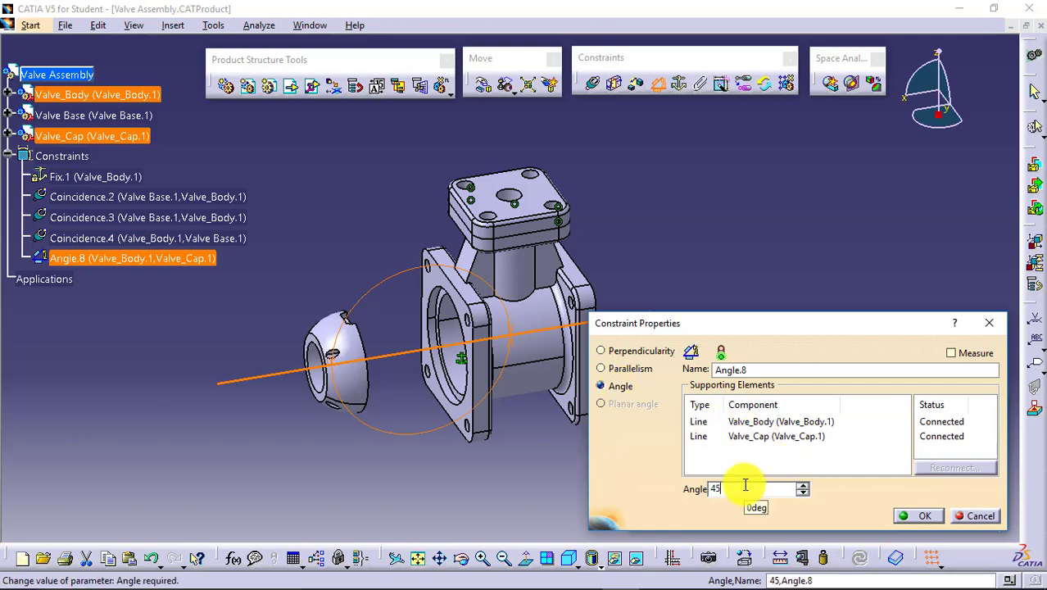
{"action": "left_click", "coordinate": [918, 516]}
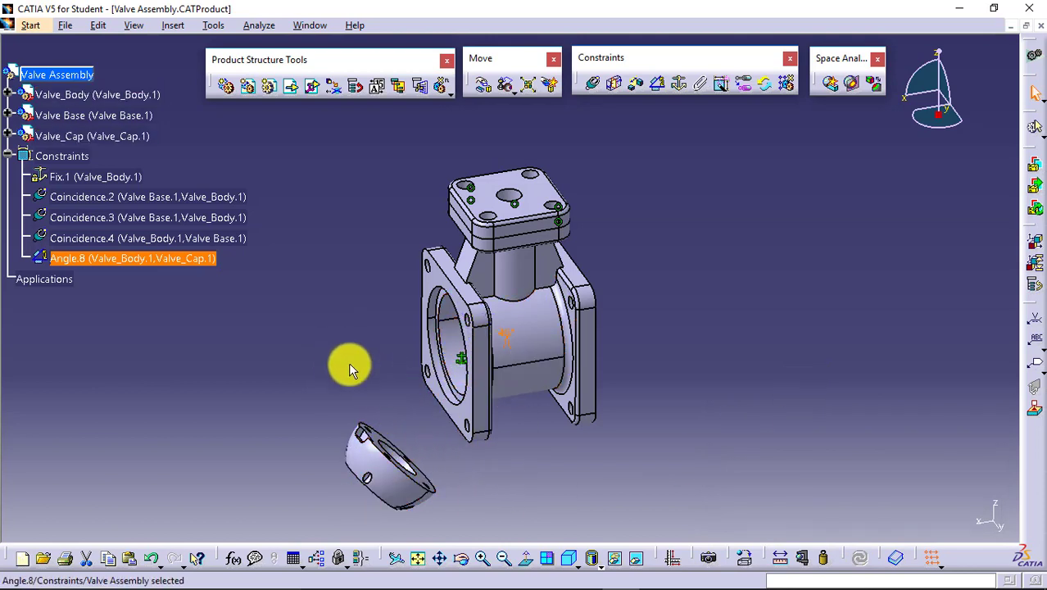
Step: Change the angle constraint between Valve_Body and Valve_Cap to a perpendicularity constraint and update the assembly
{"action": "right_click", "coordinate": [151, 260]}
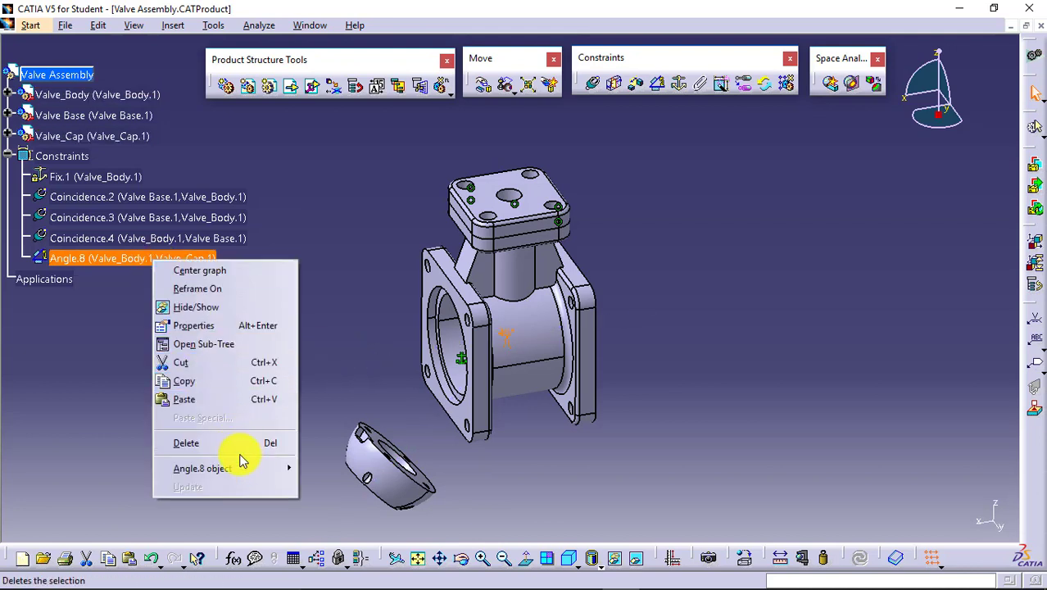
{"action": "mouse_move", "coordinate": [245, 468]}
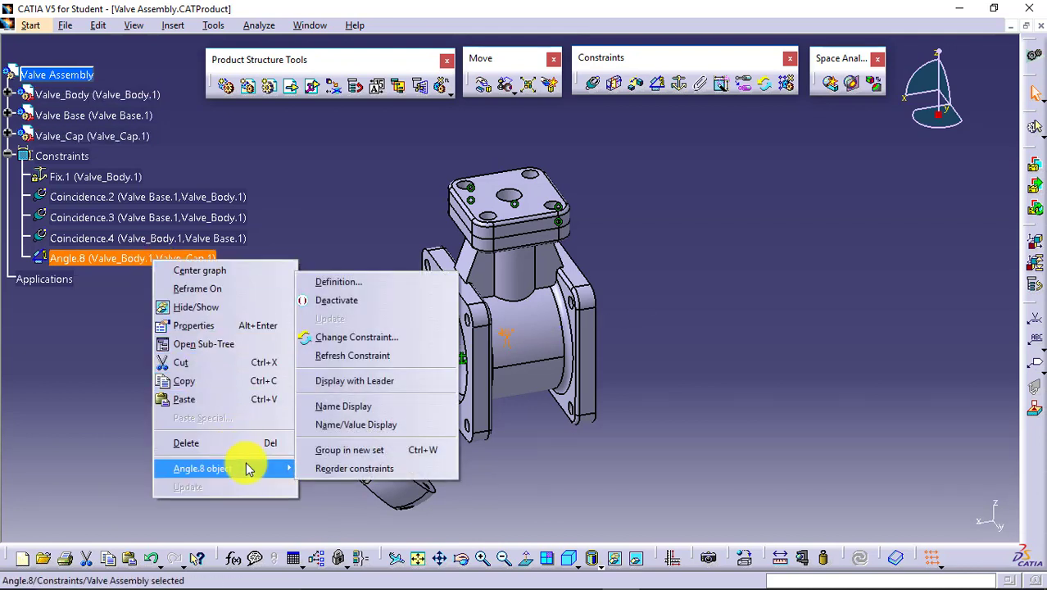
{"action": "left_click", "coordinate": [418, 341]}
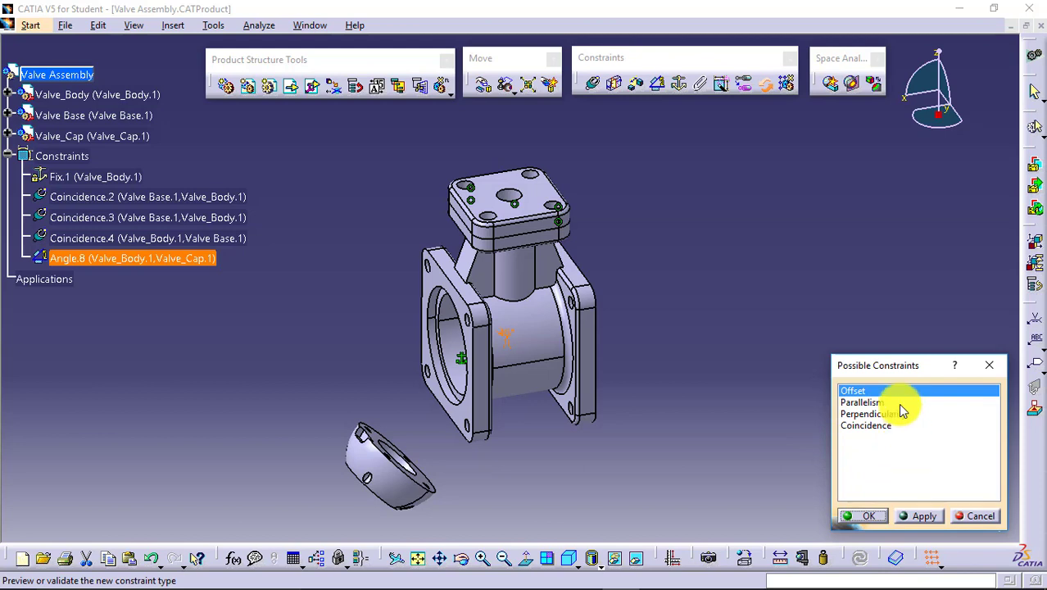
{"action": "left_click", "coordinate": [905, 416]}
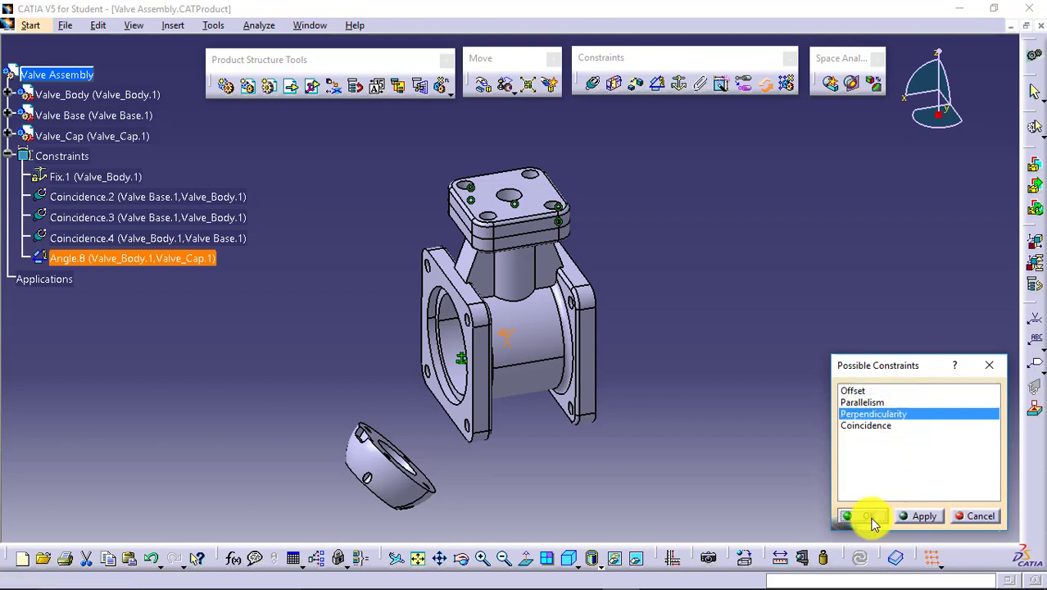
{"action": "left_click", "coordinate": [867, 516]}
{"action": "left_click", "coordinate": [858, 559]}
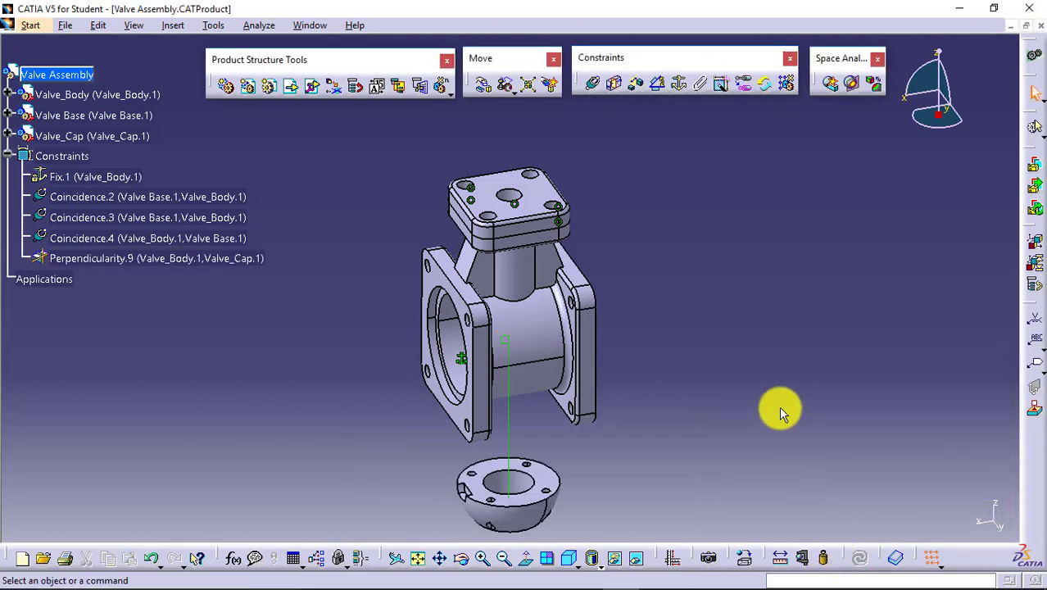